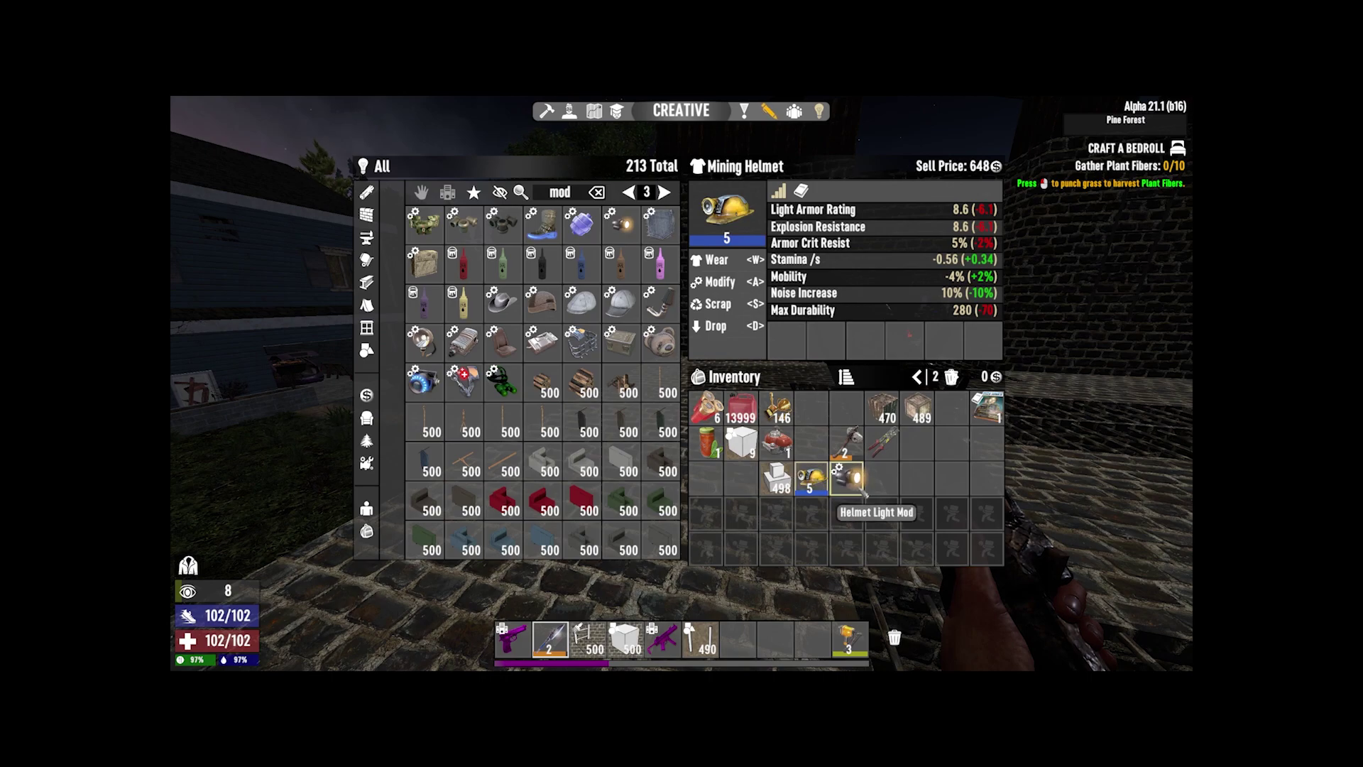
Leave the creative inventory and toggle the equipped helmet mod on and off in the game world.
{"action": "key", "text": "Tab"}
{"action": "key", "text": "Tab"}
{"action": "key", "text": "Tab"}
{"action": "key", "text": "f"}
{"action": "key", "text": "f"}
Swap the SWAT Helmet's Night Vision Helmet Mod for the Helmet Light Mod, storing the removed mod in the inventory.
{"action": "key", "text": "Tab"}
{"action": "key", "text": "u"}
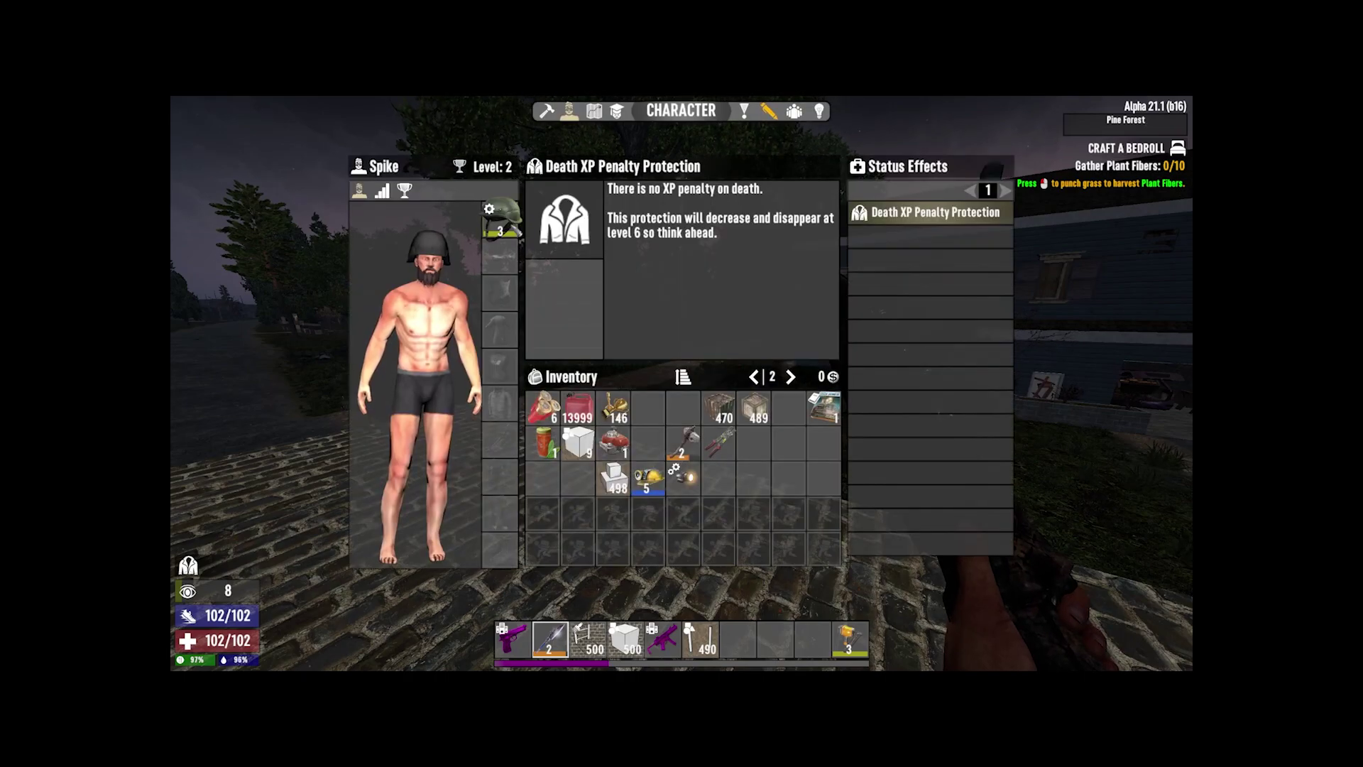
{"action": "left_click", "coordinate": [499, 220]}
{"action": "left_click", "coordinate": [564, 266]}
{"action": "left_click_drag", "start_coordinate": [781, 478], "coordinate": [582, 407]}
{"action": "left_click", "coordinate": [582, 407]}
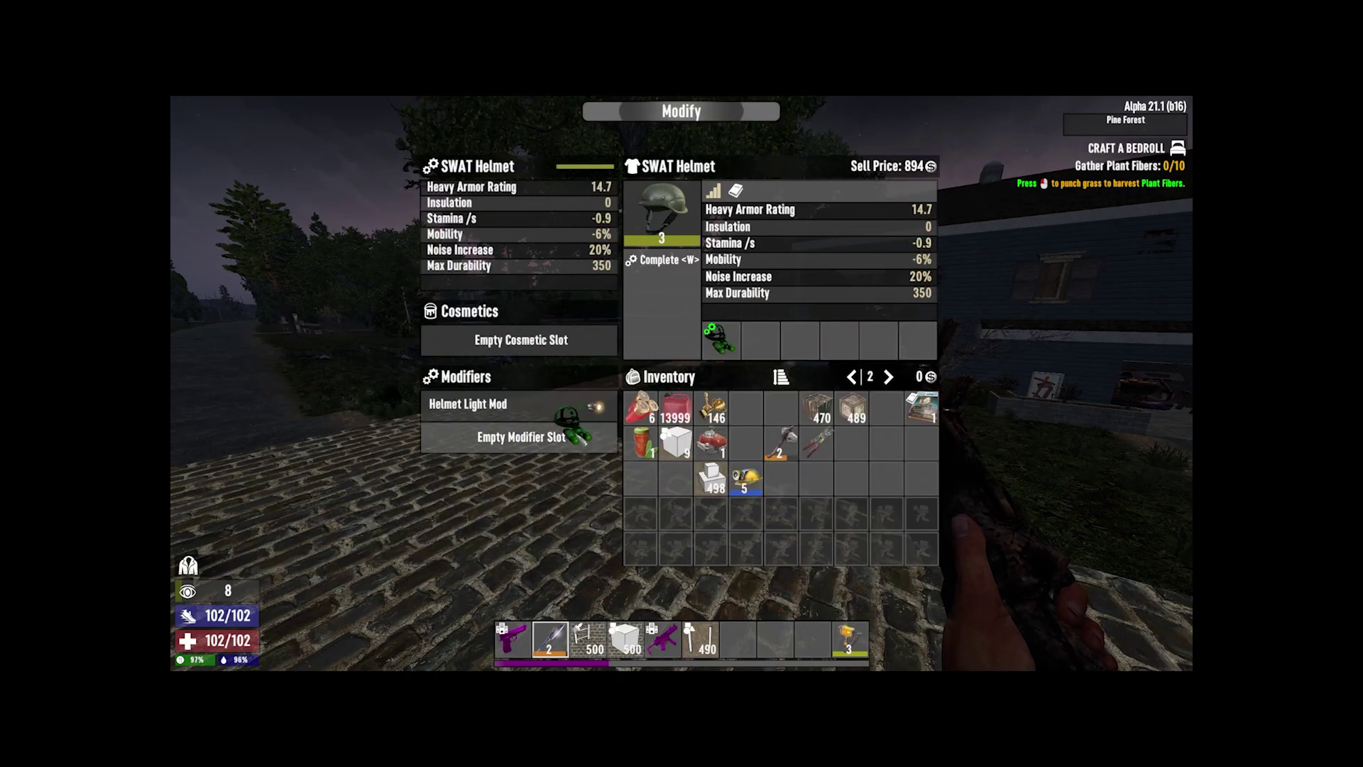
{"action": "left_click", "coordinate": [746, 441]}
{"action": "key", "text": "Escape"}
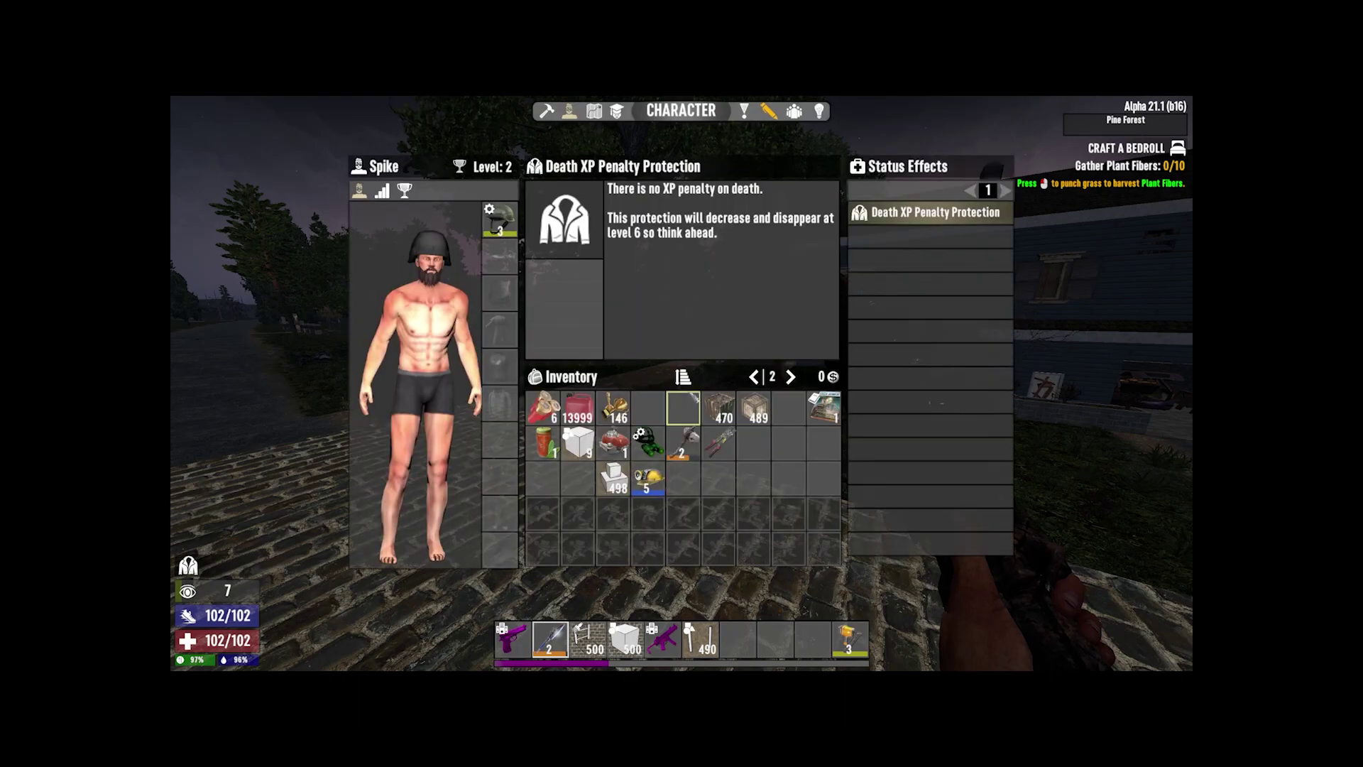
{"action": "key", "text": "Tab"}
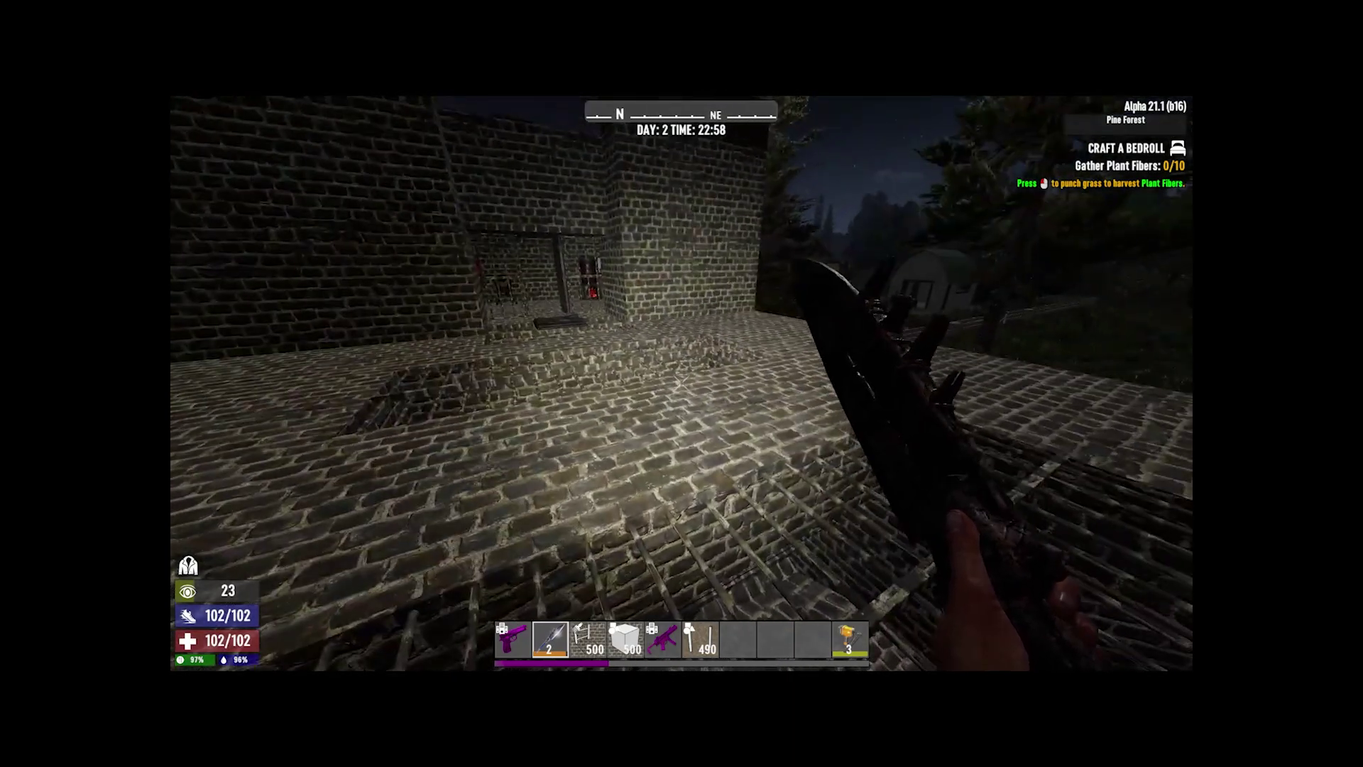
Inspect the description of the Night Vision Helmet Mod in the inventory.
{"action": "key", "text": "Tab"}
{"action": "left_click", "coordinate": [751, 442]}
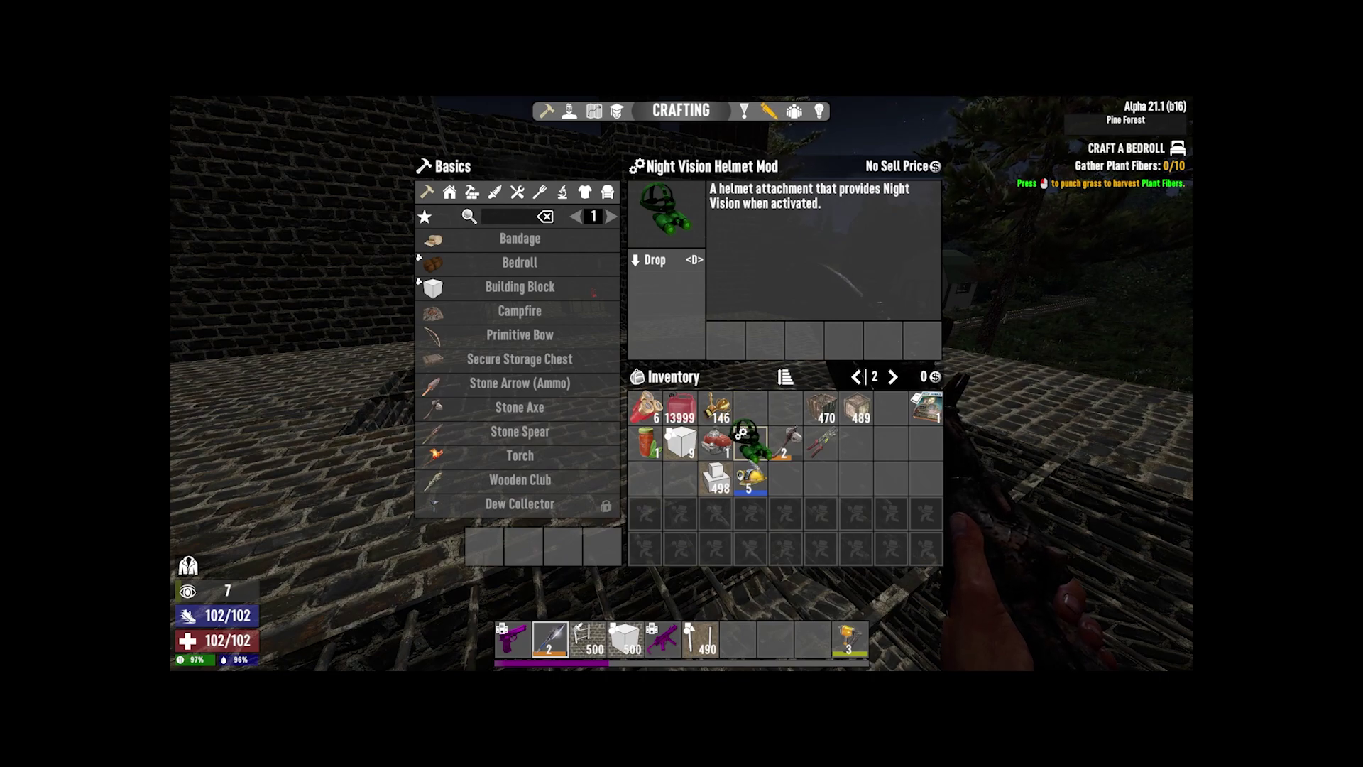
{"action": "left_click", "coordinate": [751, 479]}
{"action": "left_click", "coordinate": [751, 441]}
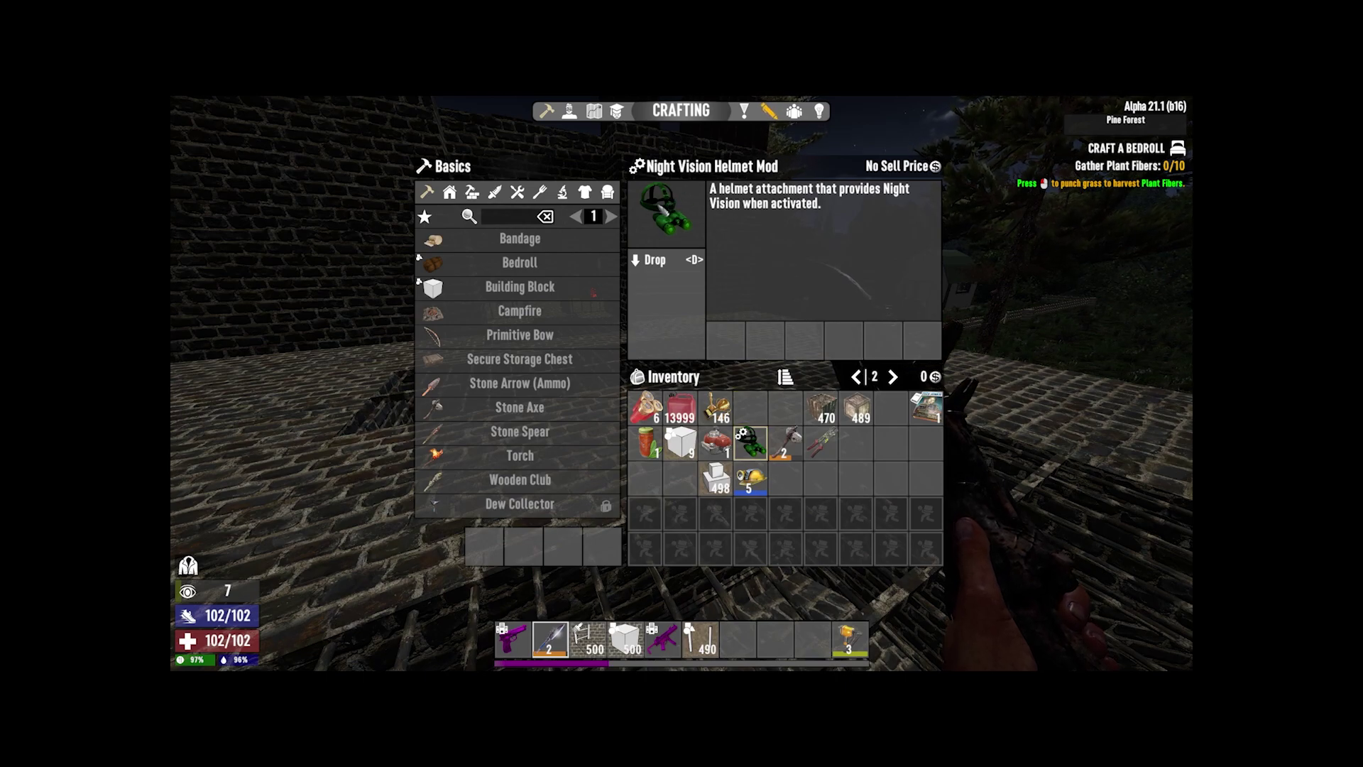
{"action": "key", "text": "Tab"}
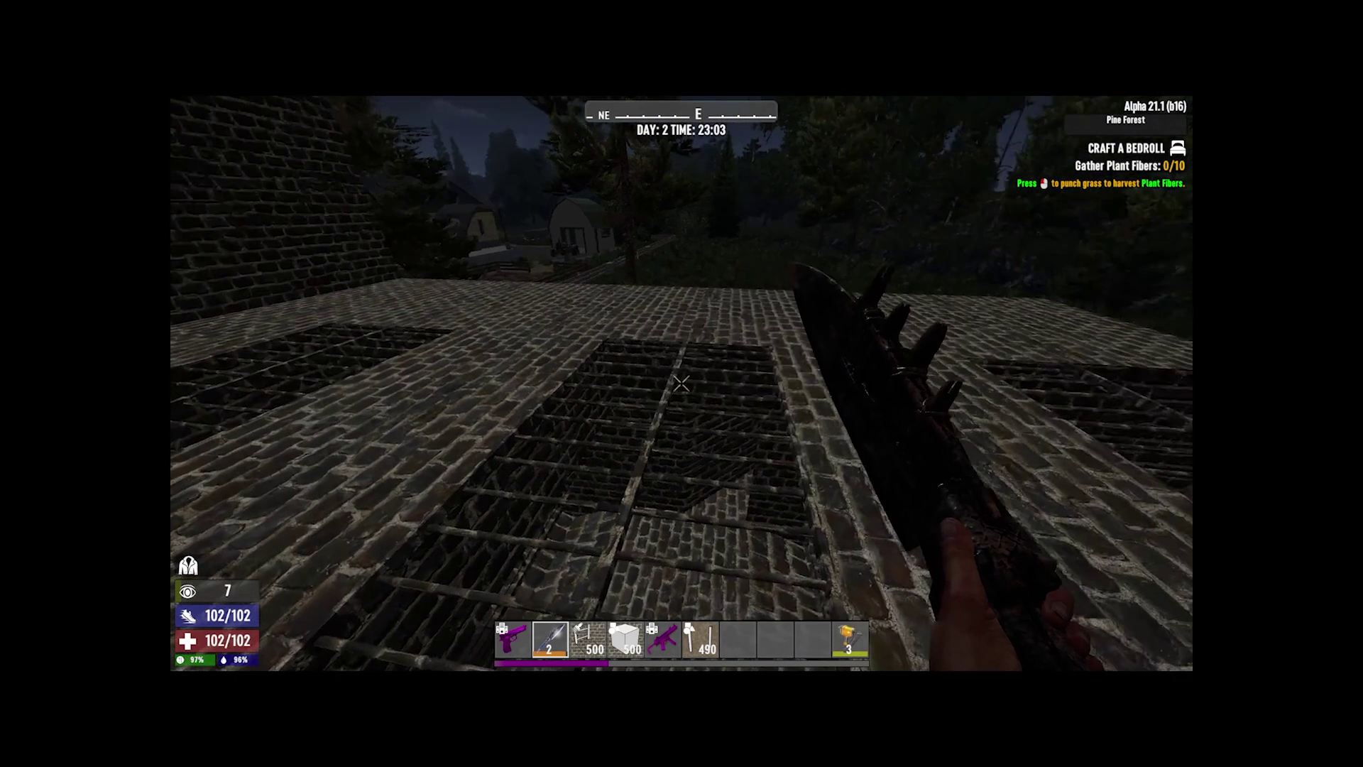
{"action": "key", "text": "w"}
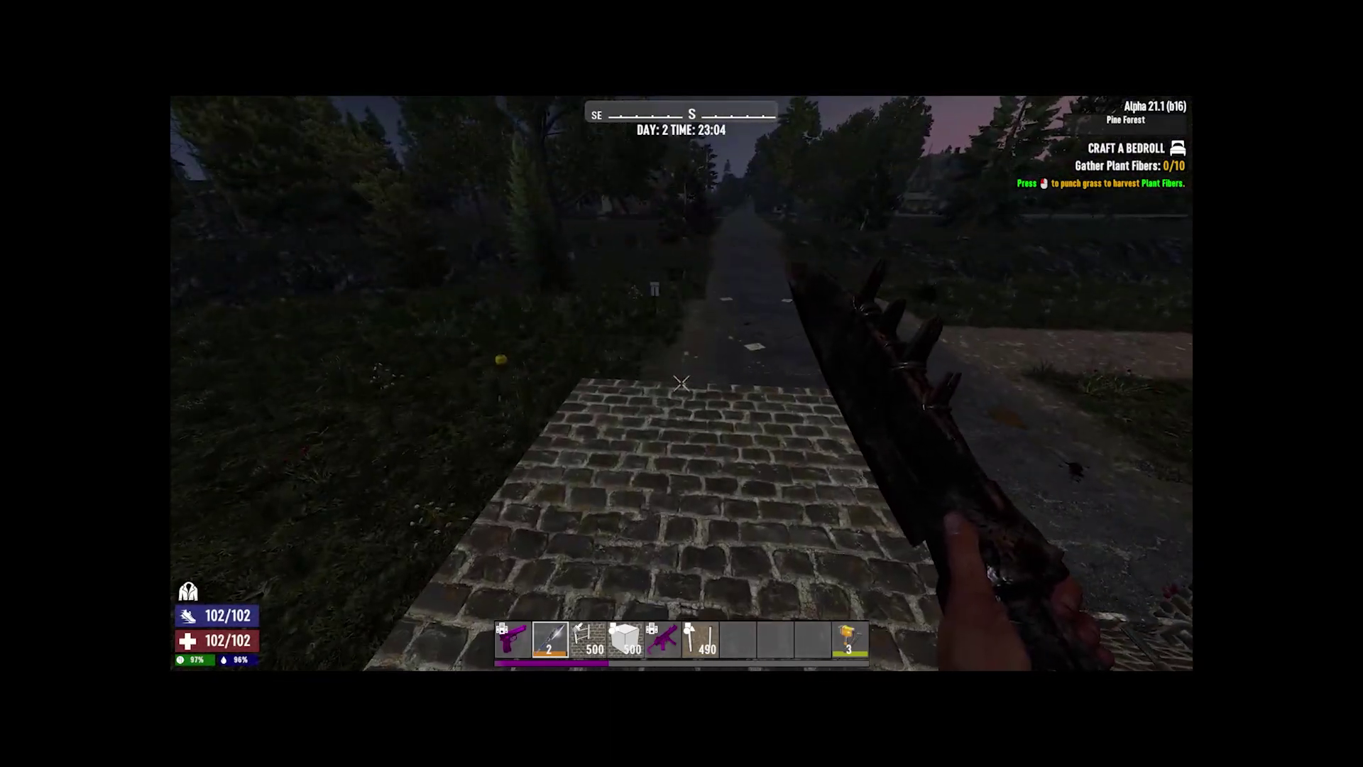
{"action": "key", "text": "w"}
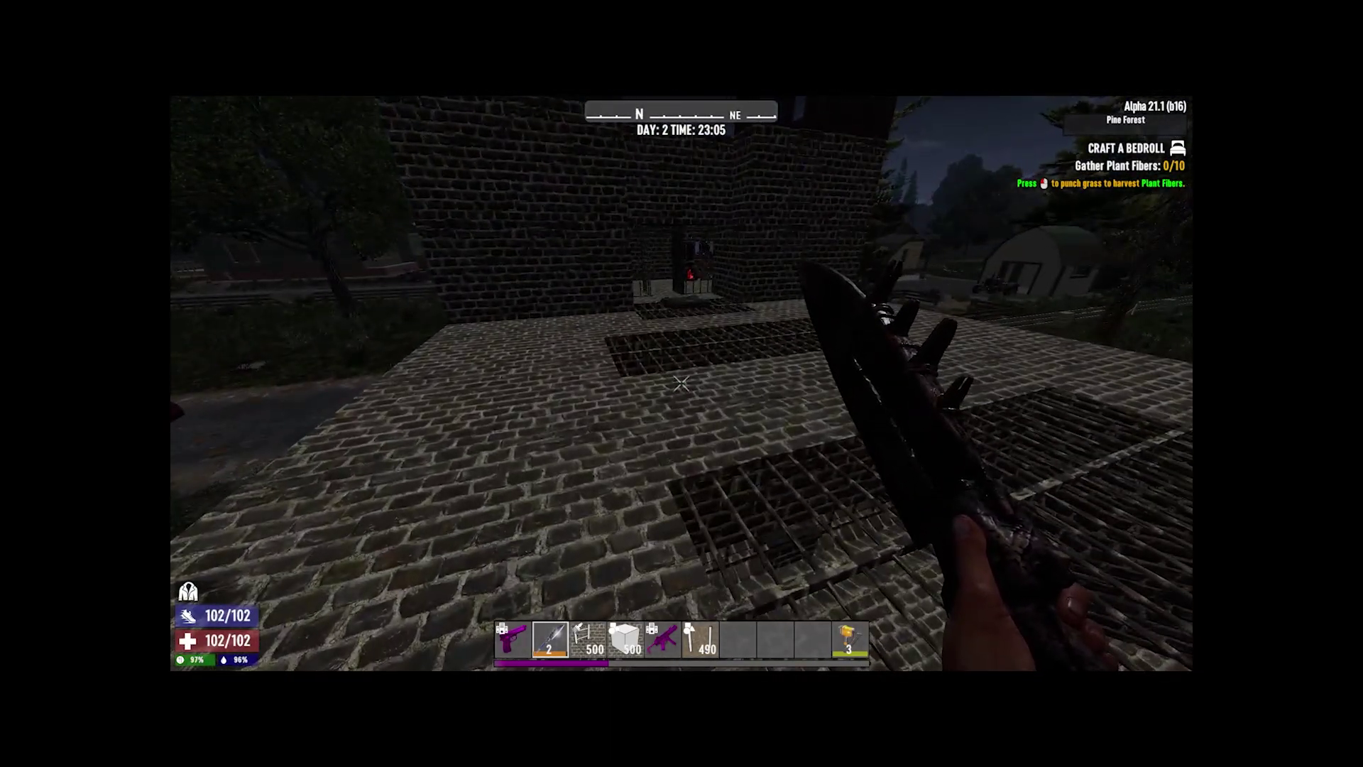
{"action": "key", "text": "w"}
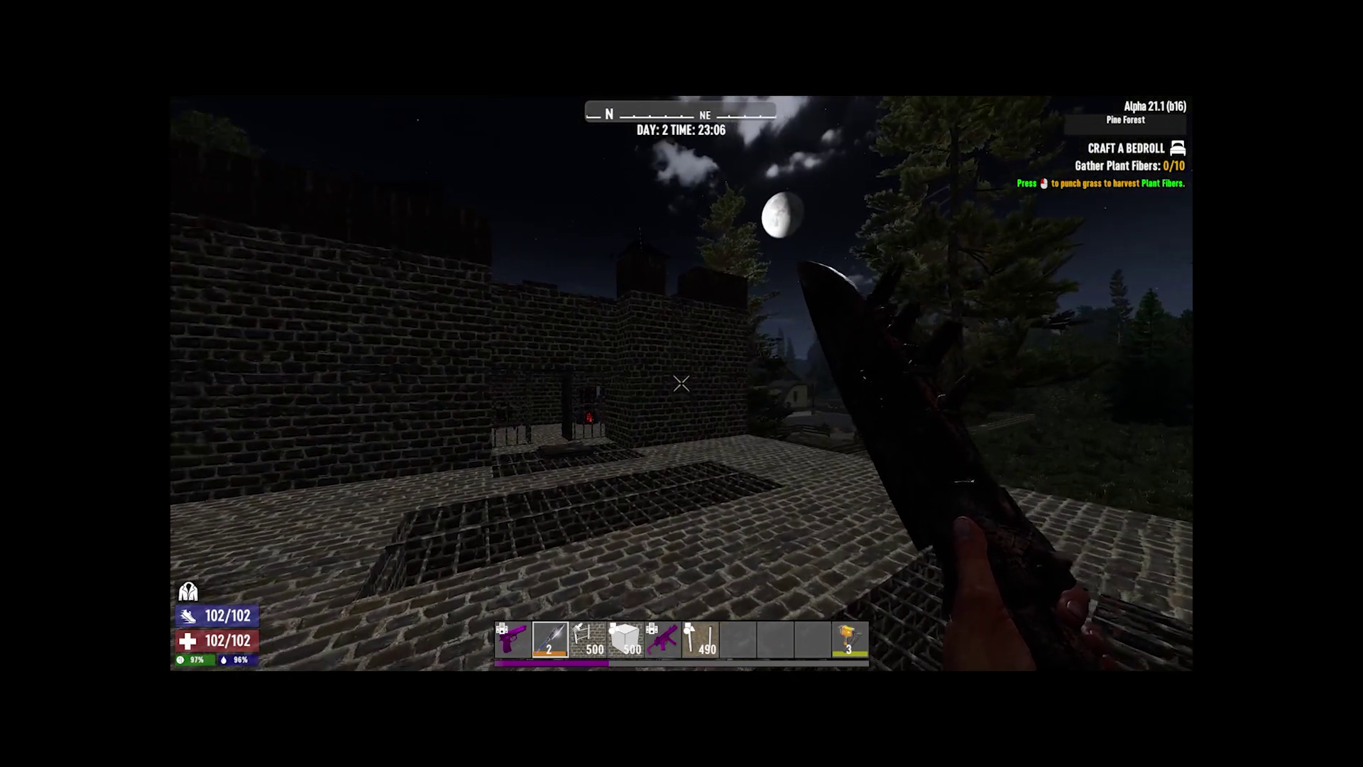
Exit the current world to the main menu and quit 7 Days To Die.
{"action": "key", "text": "Escape"}
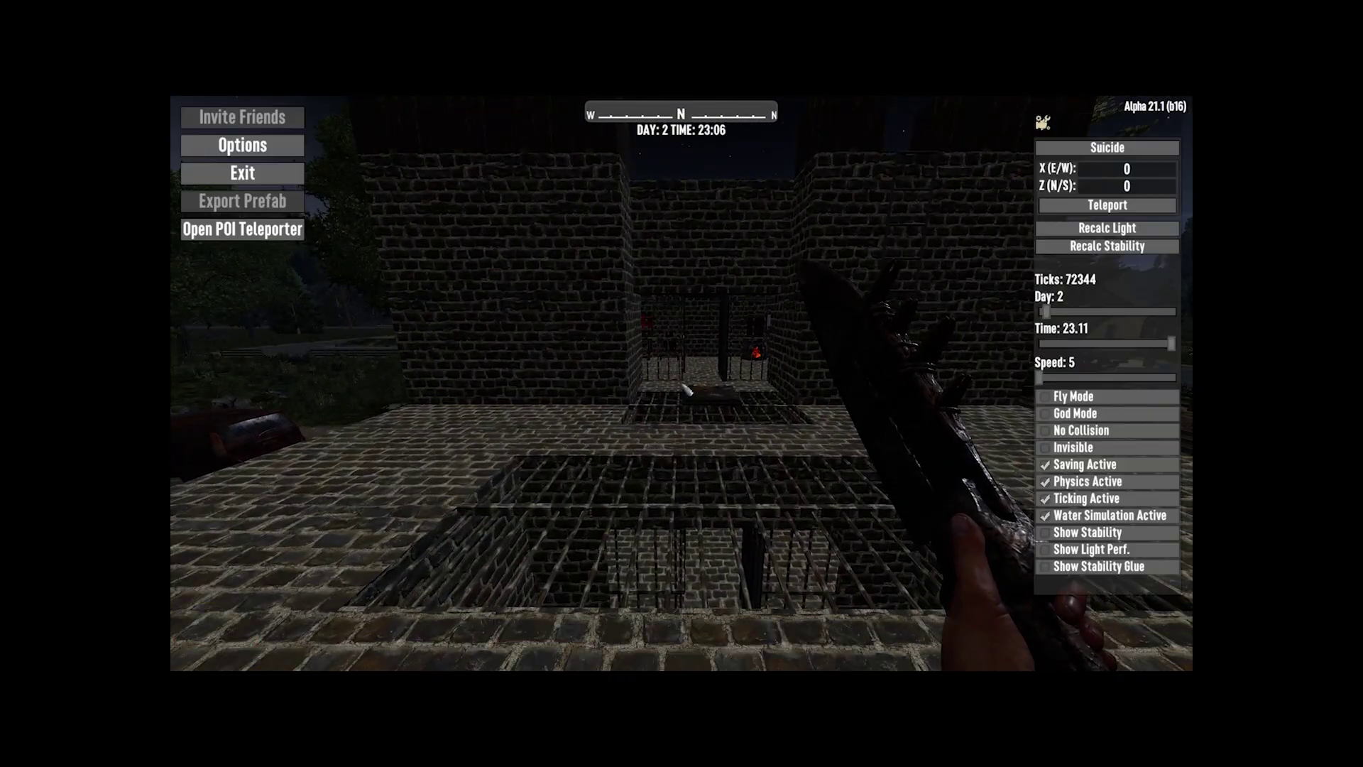
{"action": "left_click", "coordinate": [294, 179]}
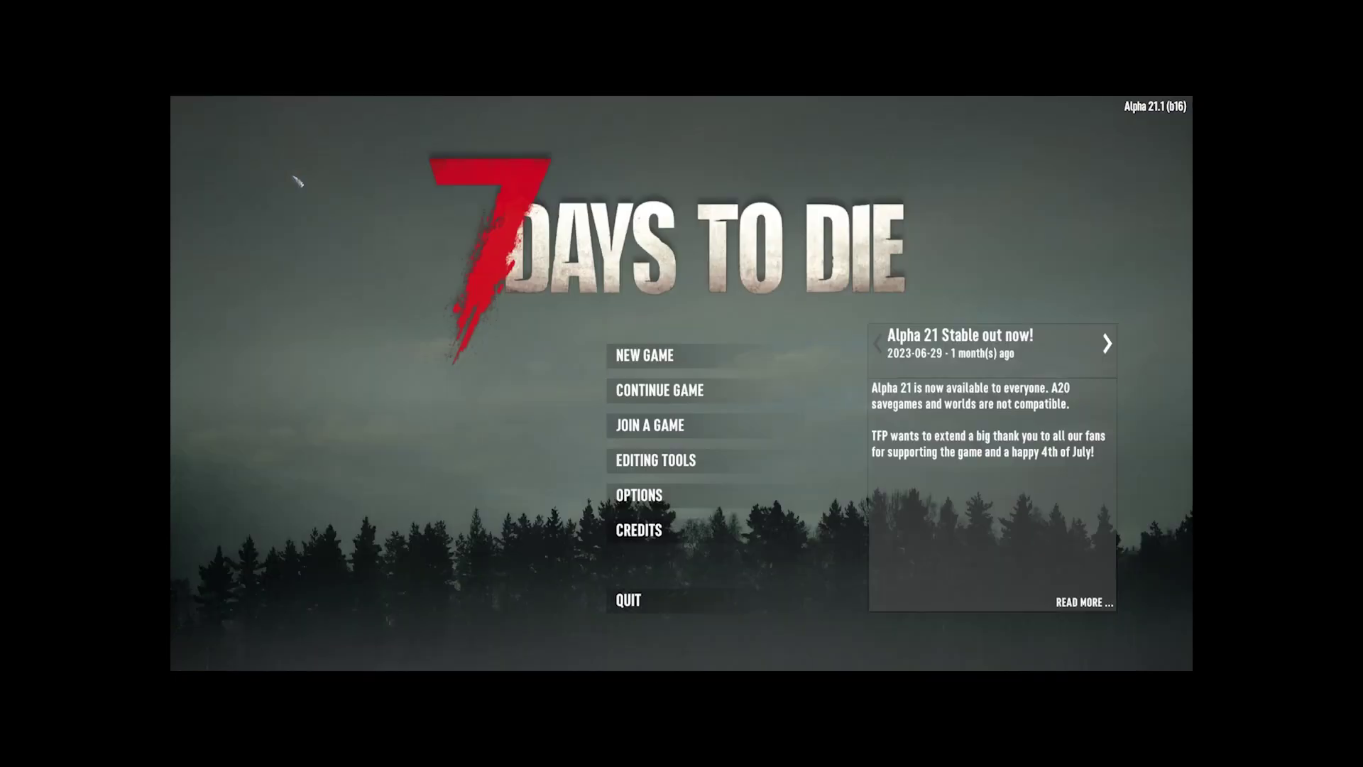
{"action": "left_click", "coordinate": [660, 604]}
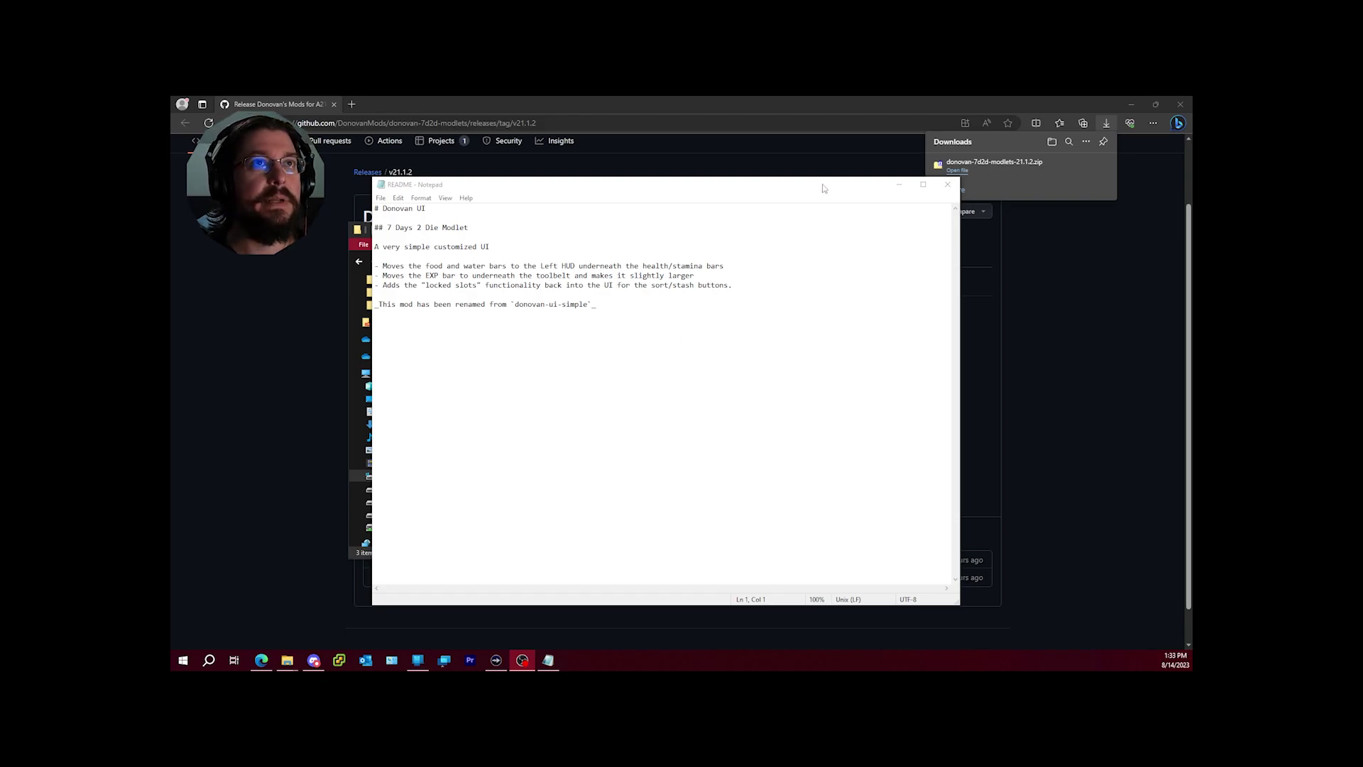
Close the donovan-ui README and browse to the default Steam games folder, C:\Program Files (x86)\Steam\steamapps\common.
{"action": "left_click", "coordinate": [946, 185]}
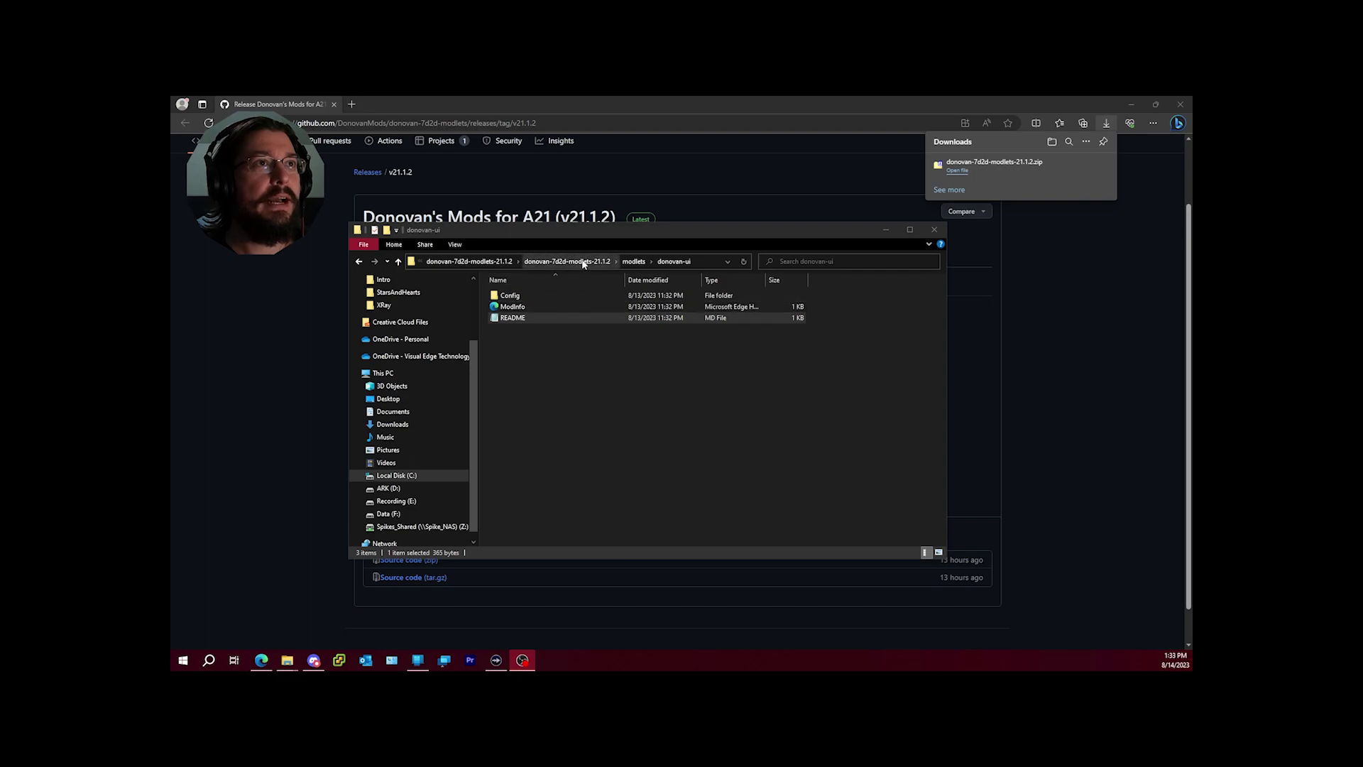
{"action": "left_click", "coordinate": [582, 262]}
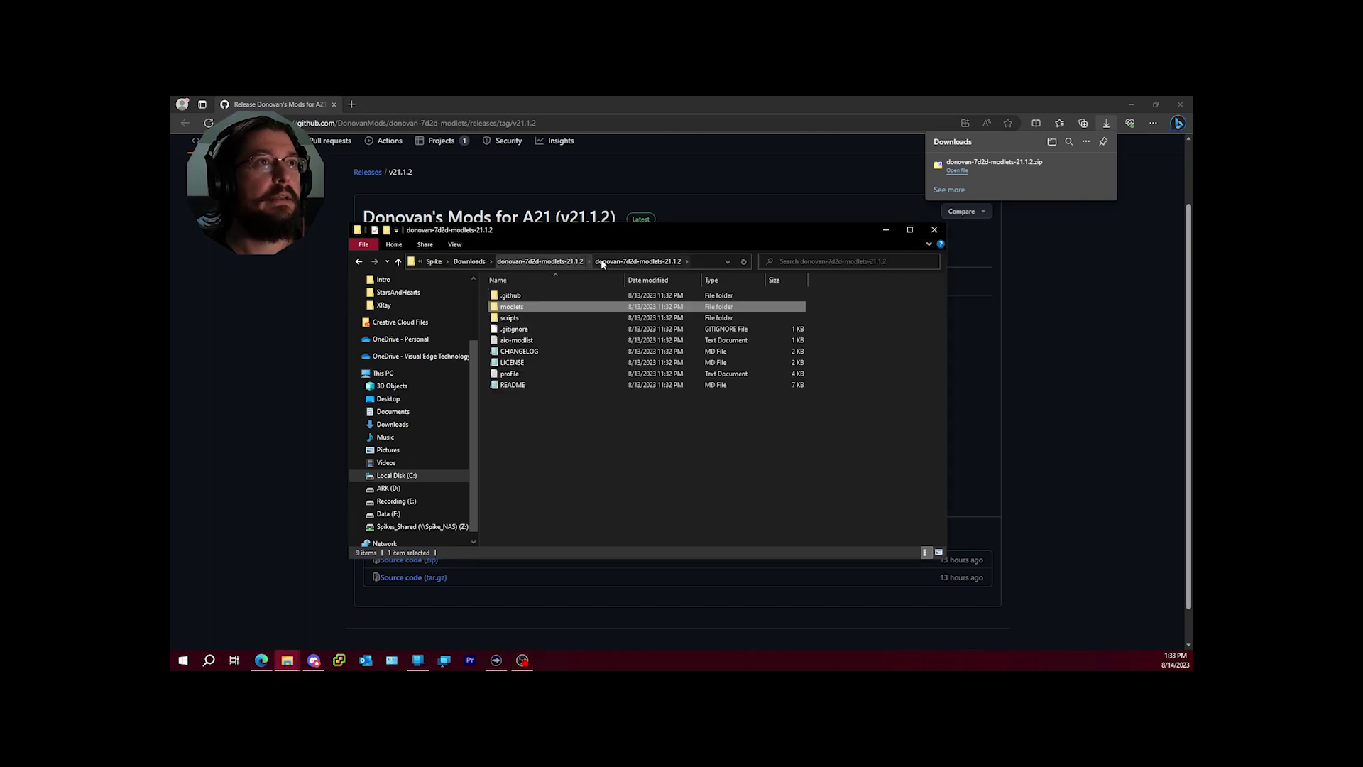
{"action": "left_click", "coordinate": [424, 475]}
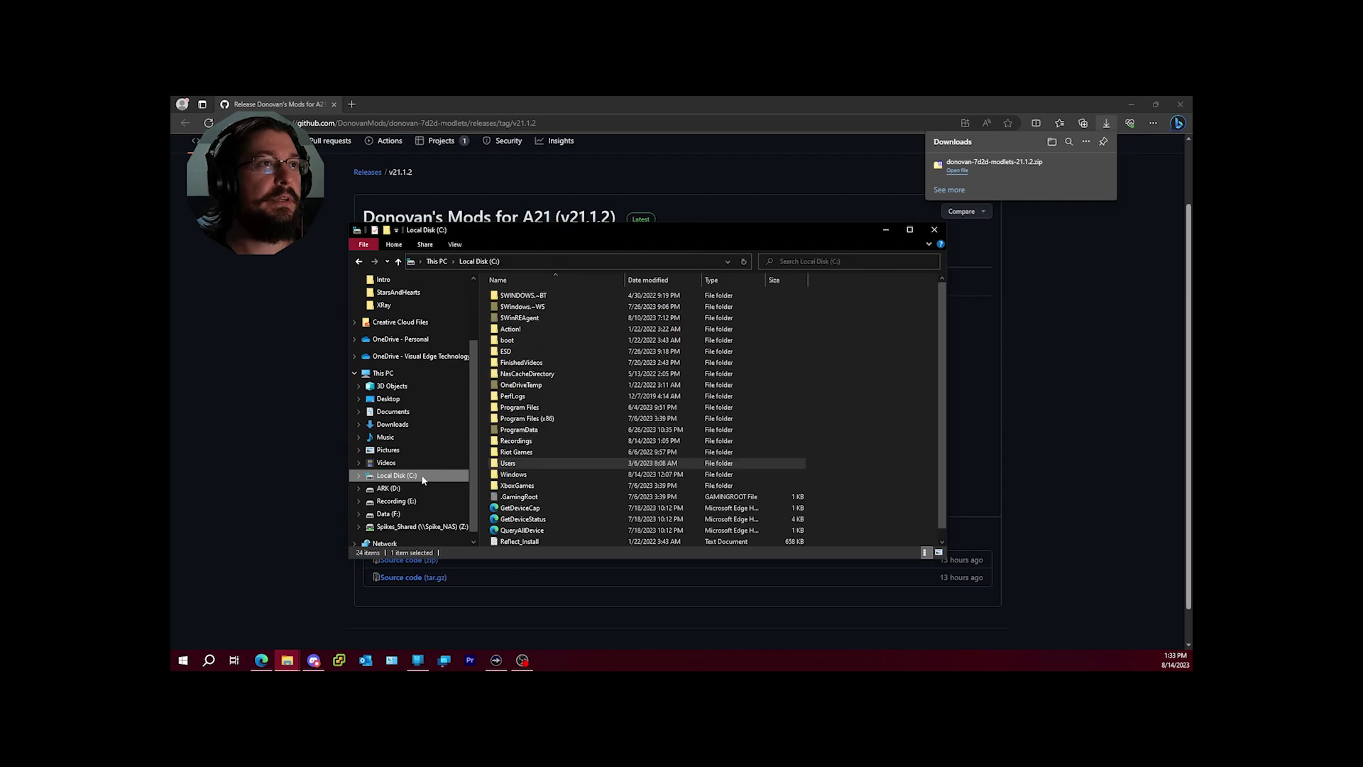
{"action": "double_click", "coordinate": [534, 419]}
{"action": "scroll", "coordinate": [540, 454], "scroll_direction": "down", "scroll_amount": 6}
{"action": "double_click", "coordinate": [539, 463]}
{"action": "double_click", "coordinate": [518, 478]}
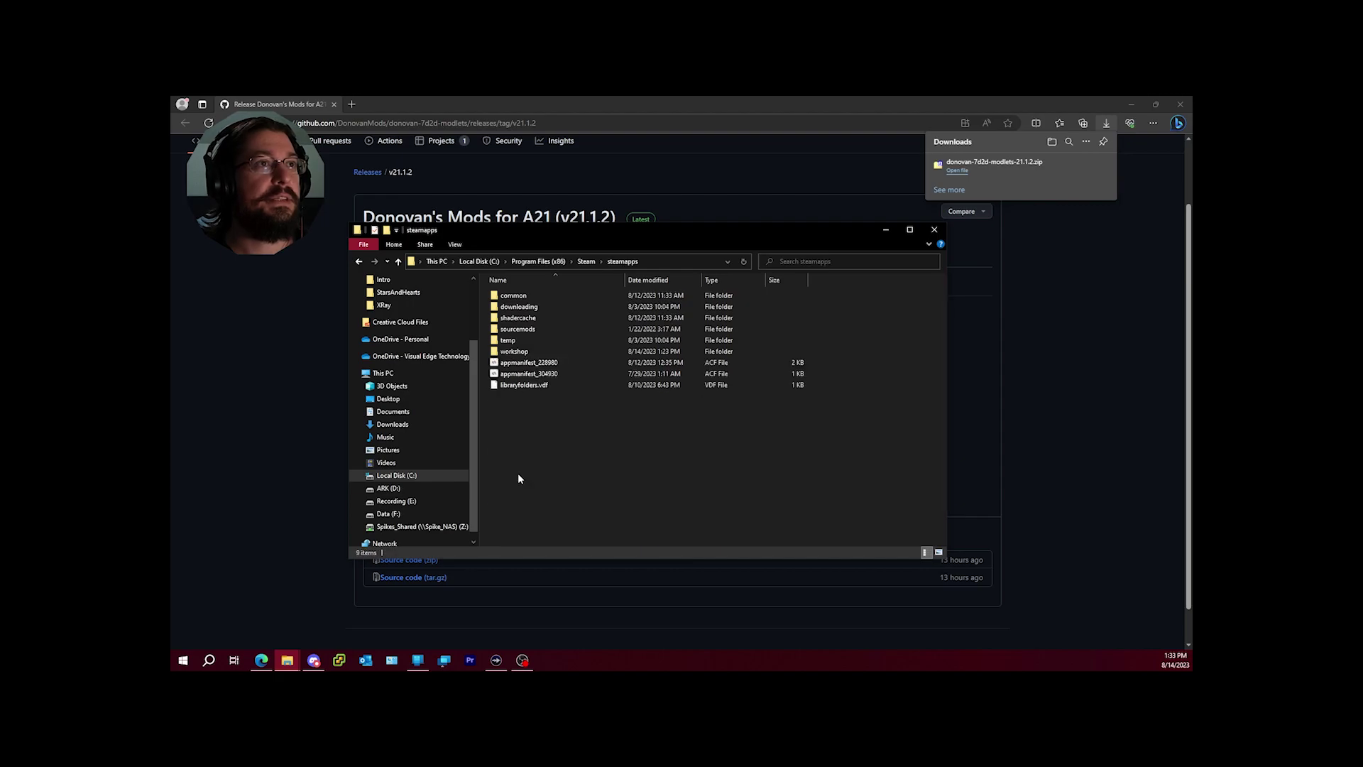
{"action": "double_click", "coordinate": [524, 297]}
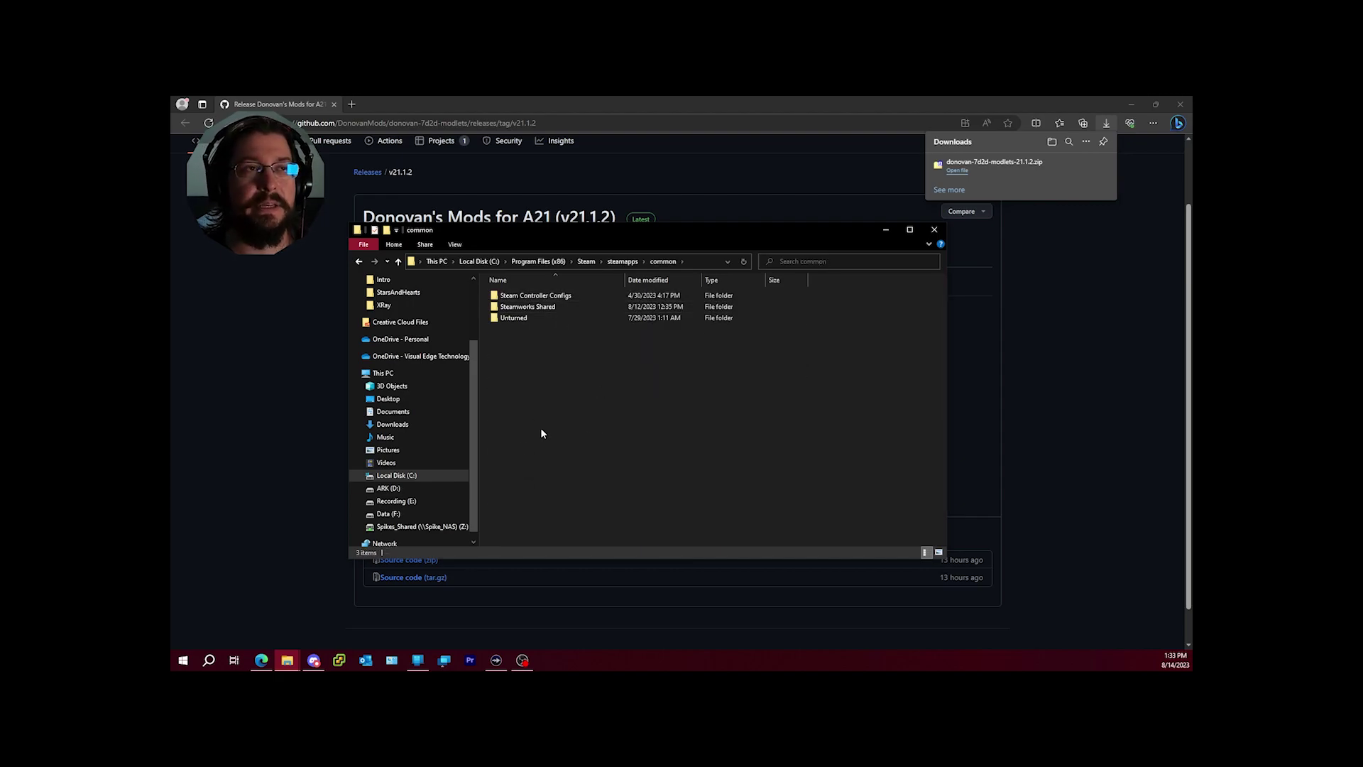
Open the game's Mods folder at F:\SteamLibrary\steamapps\common\7 Days To Die\Mods.
{"action": "left_click", "coordinate": [389, 514]}
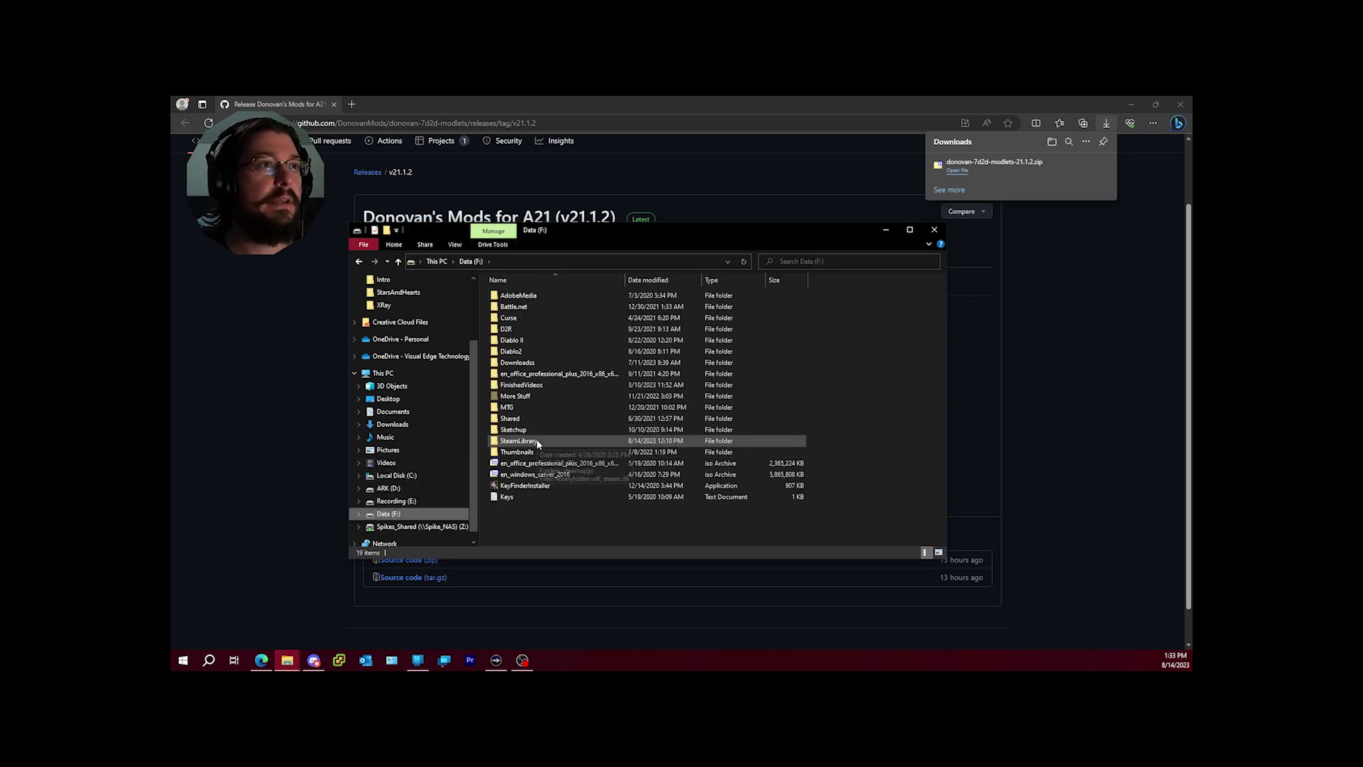
{"action": "double_click", "coordinate": [525, 441]}
{"action": "double_click", "coordinate": [535, 294]}
{"action": "double_click", "coordinate": [535, 294]}
{"action": "double_click", "coordinate": [546, 298]}
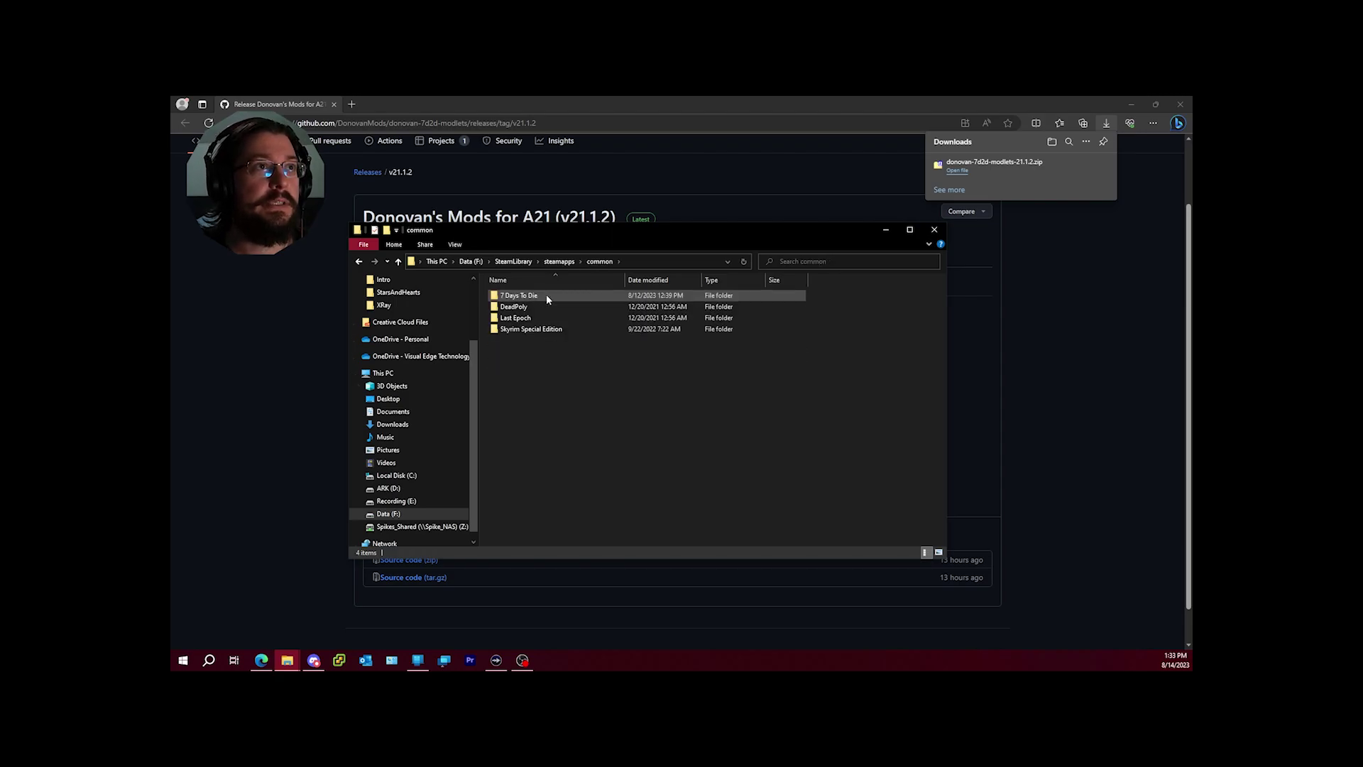
{"action": "left_click", "coordinate": [516, 363]}
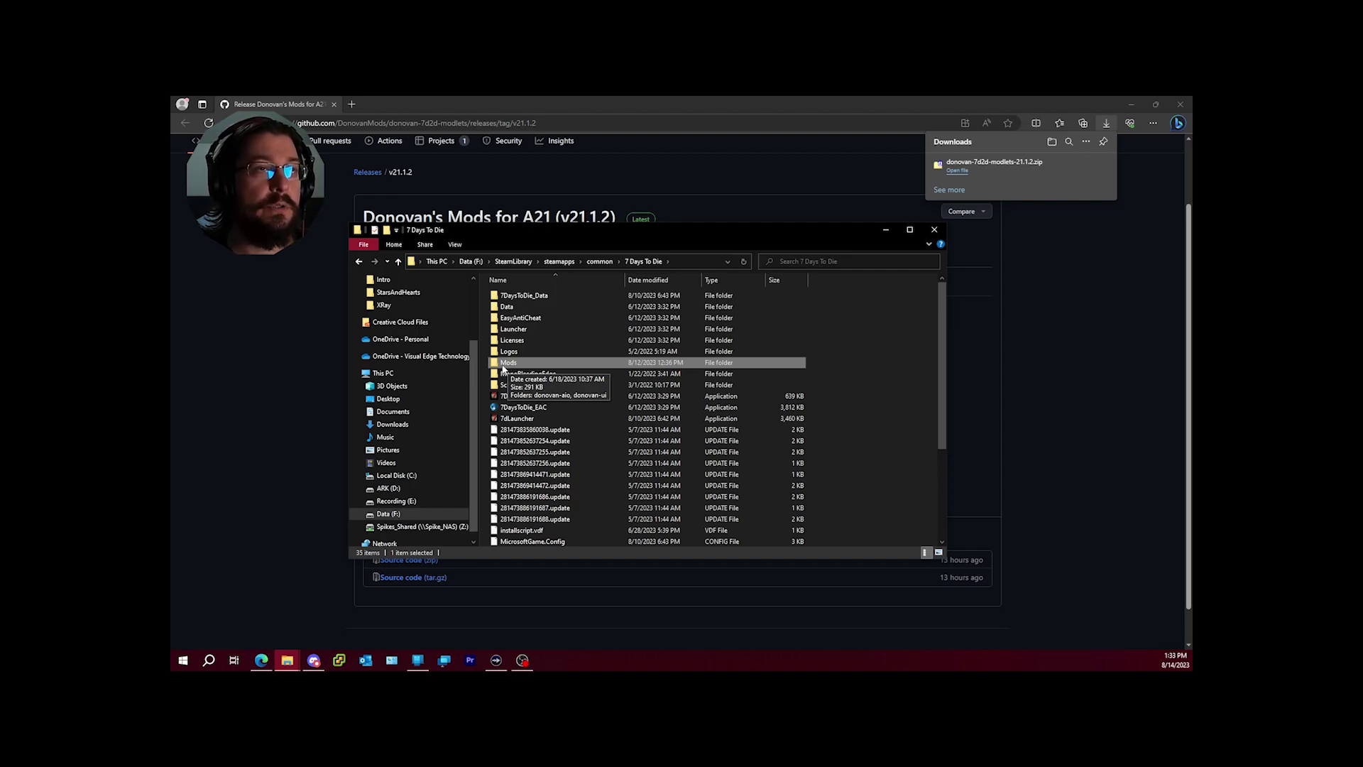
{"action": "double_click", "coordinate": [504, 363]}
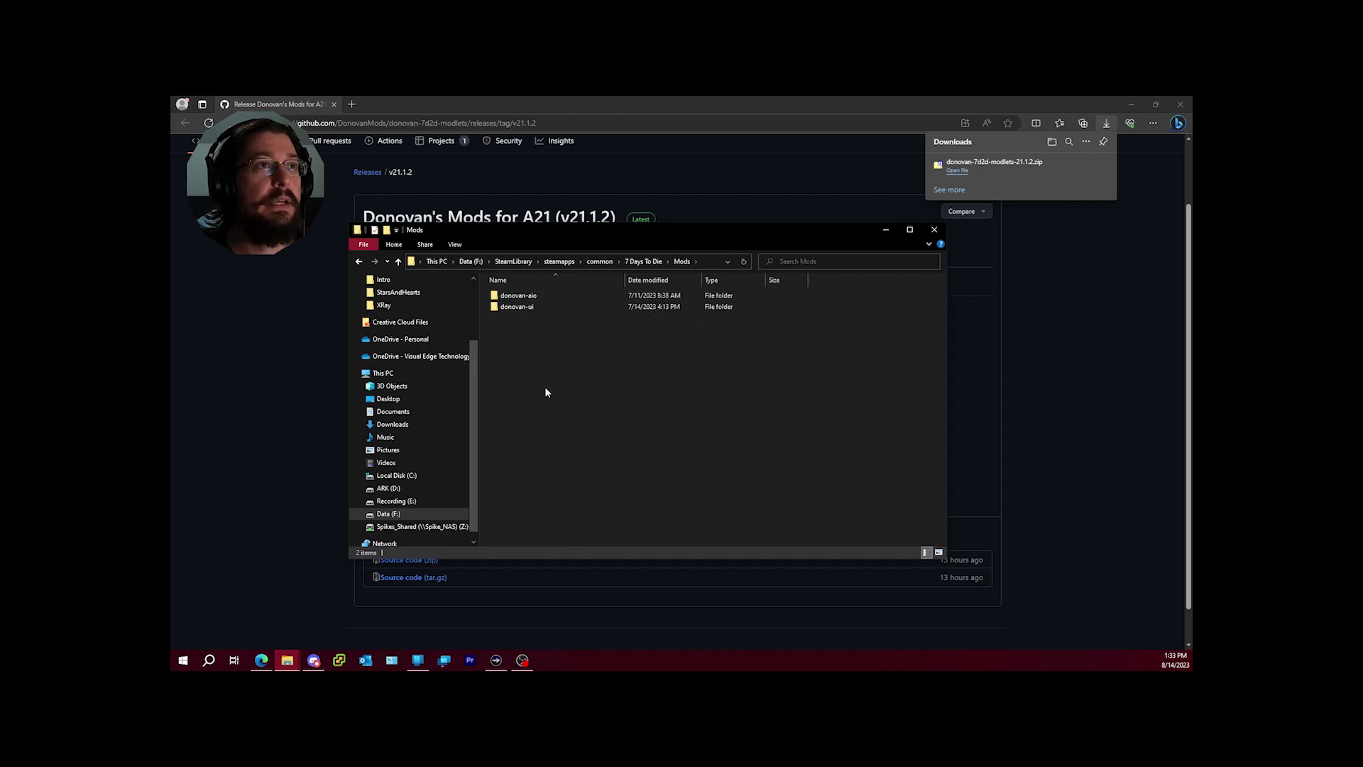
Arrange the Mods folder side by side with the modlets folder of the downloaded donovan-7d2d-modlets-21.1.2.
{"action": "left_click_drag", "start_coordinate": [684, 236], "coordinate": [171, 293]}
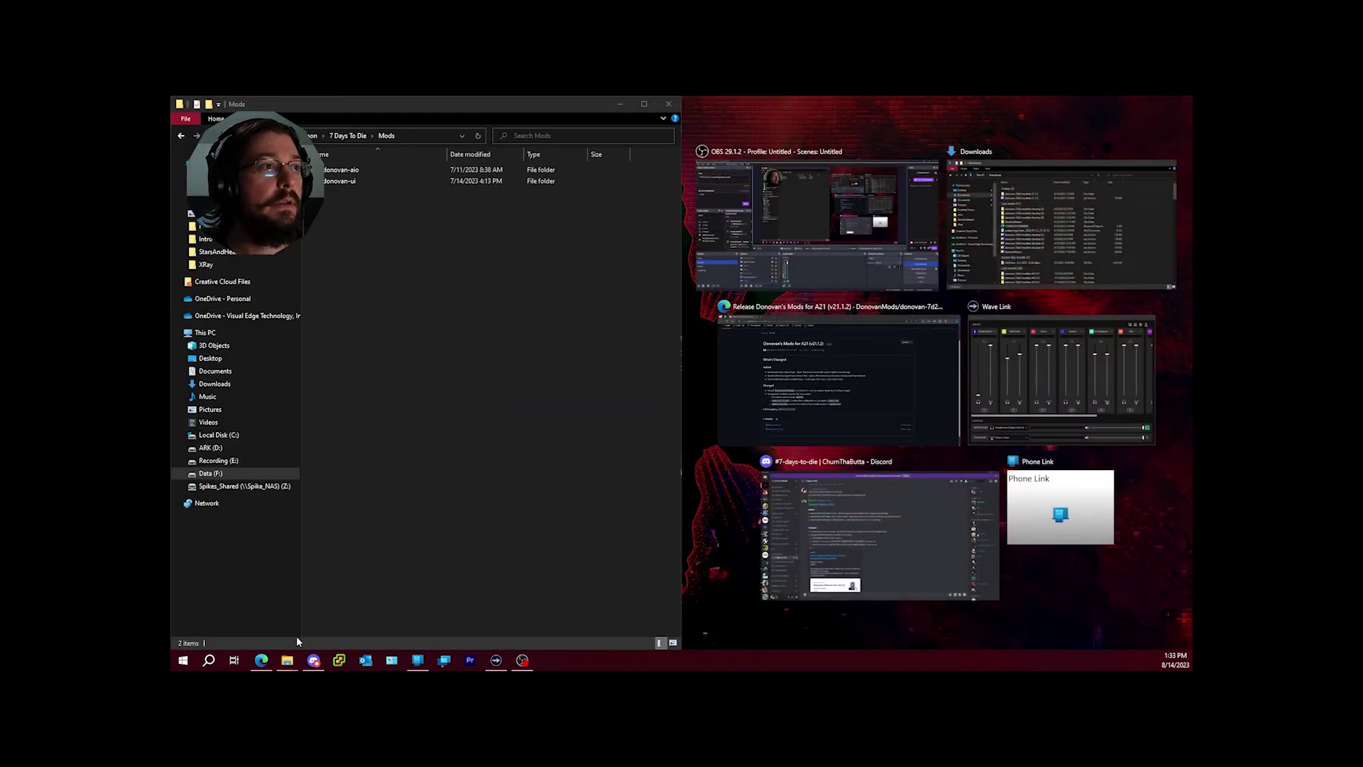
{"action": "right_click", "coordinate": [287, 661]}
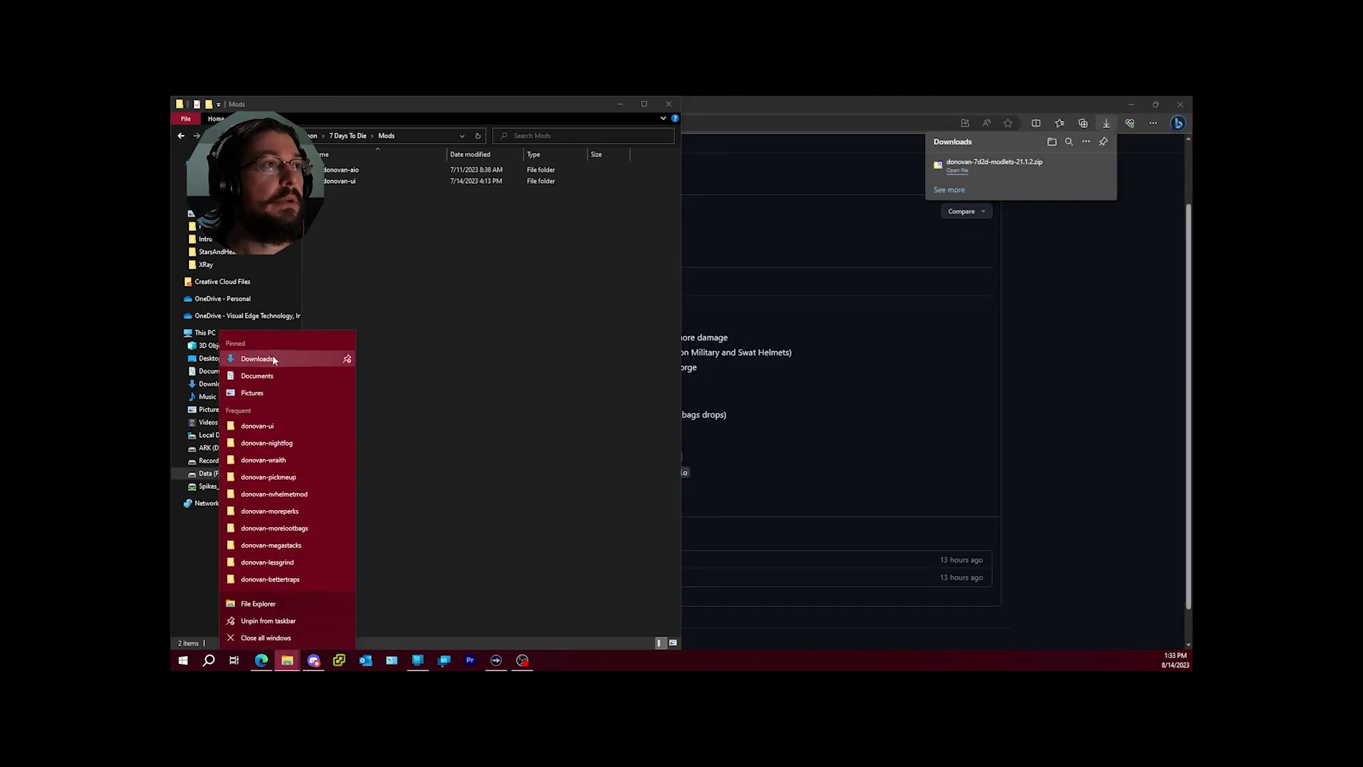
{"action": "left_click", "coordinate": [270, 362]}
{"action": "left_click_drag", "start_coordinate": [658, 244], "coordinate": [1191, 206]}
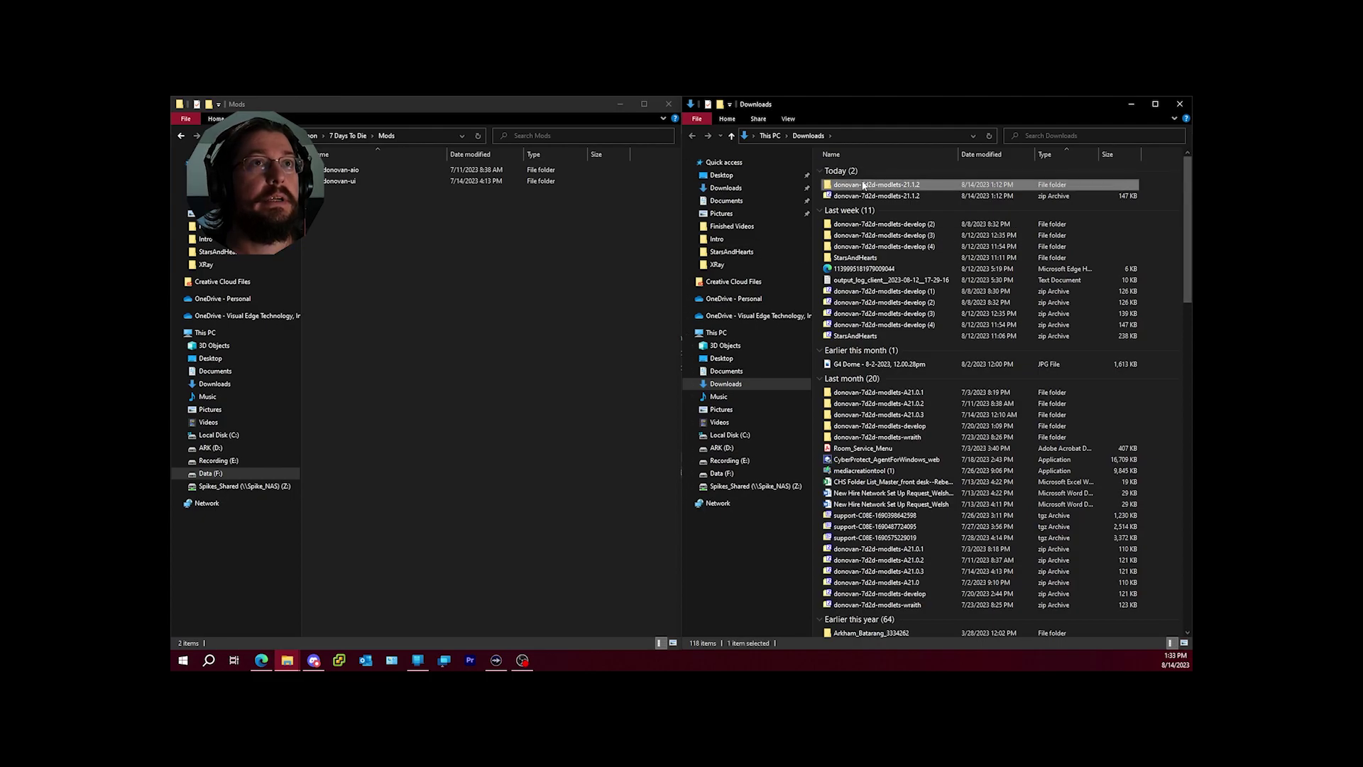
{"action": "double_click", "coordinate": [880, 185]}
{"action": "double_click", "coordinate": [858, 170]}
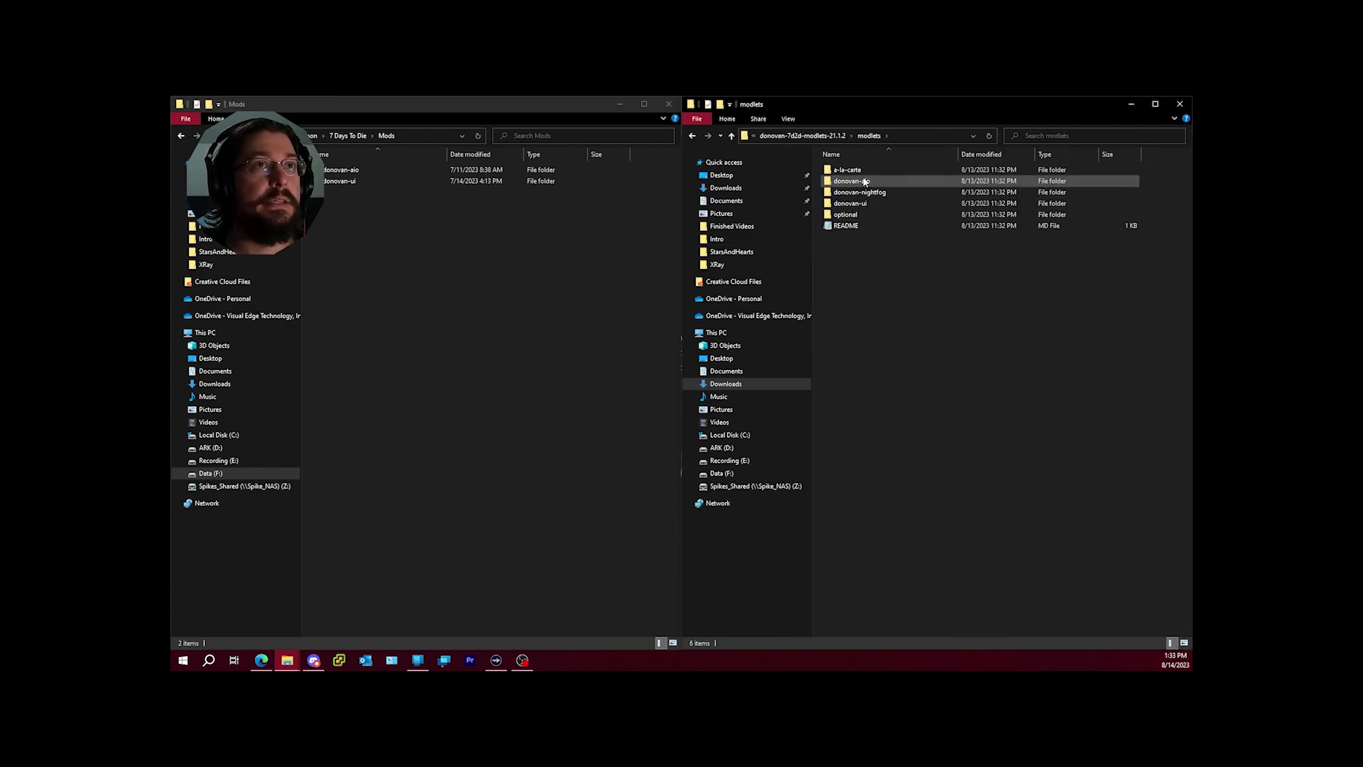
{"action": "left_click_drag", "start_coordinate": [865, 184], "coordinate": [382, 273]}
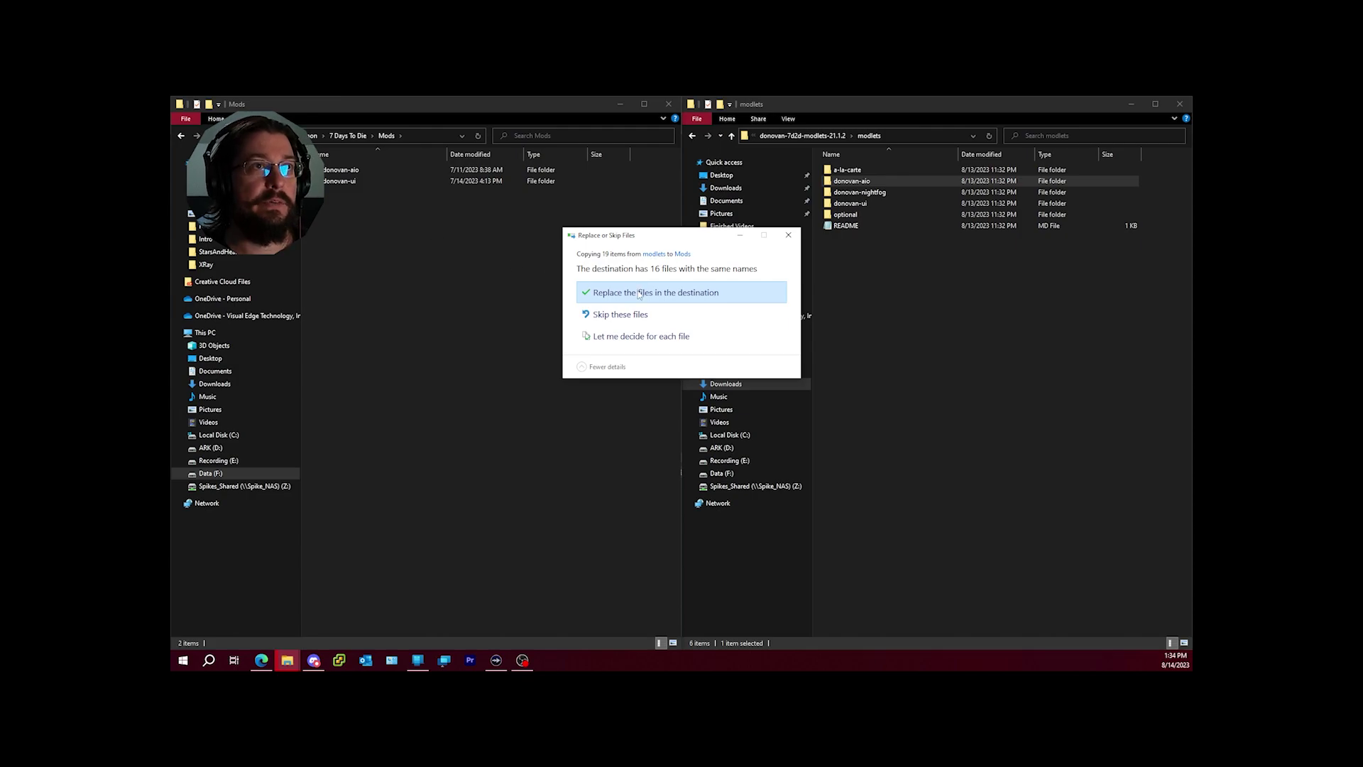
{"action": "left_click", "coordinate": [789, 235]}
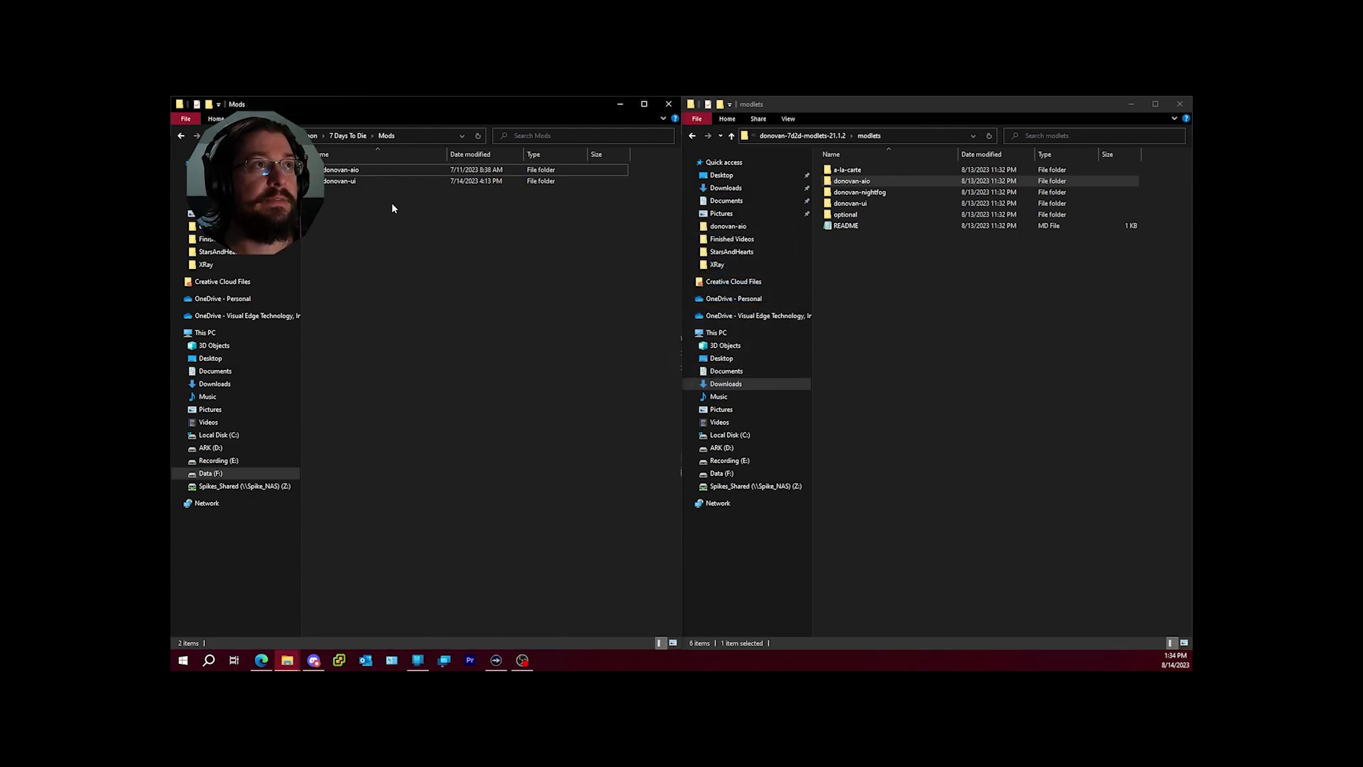
{"action": "left_click", "coordinate": [462, 289]}
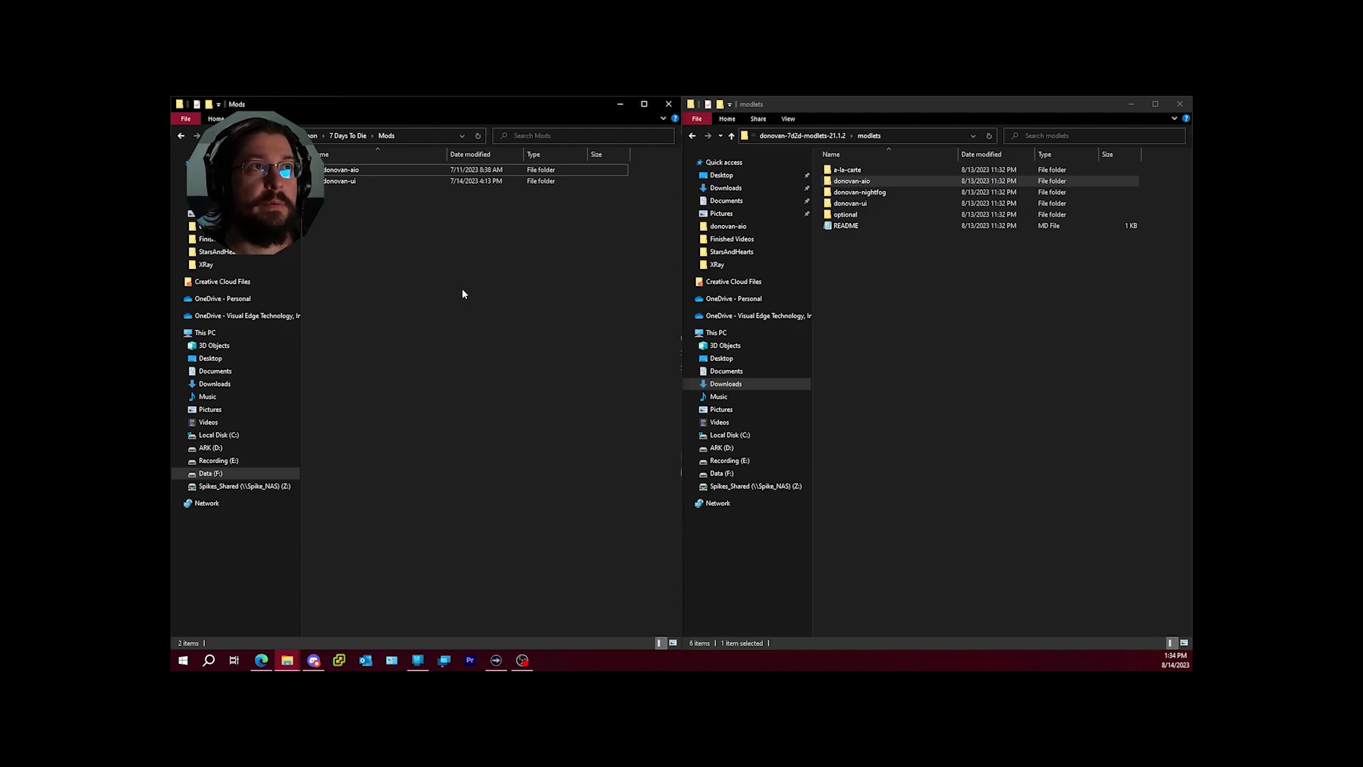
Copy the donovan-aio, donovan-nightfog and donovan-ui folders into the Mods folder, replacing files that already exist.
{"action": "left_click_drag", "start_coordinate": [866, 185], "coordinate": [497, 284]}
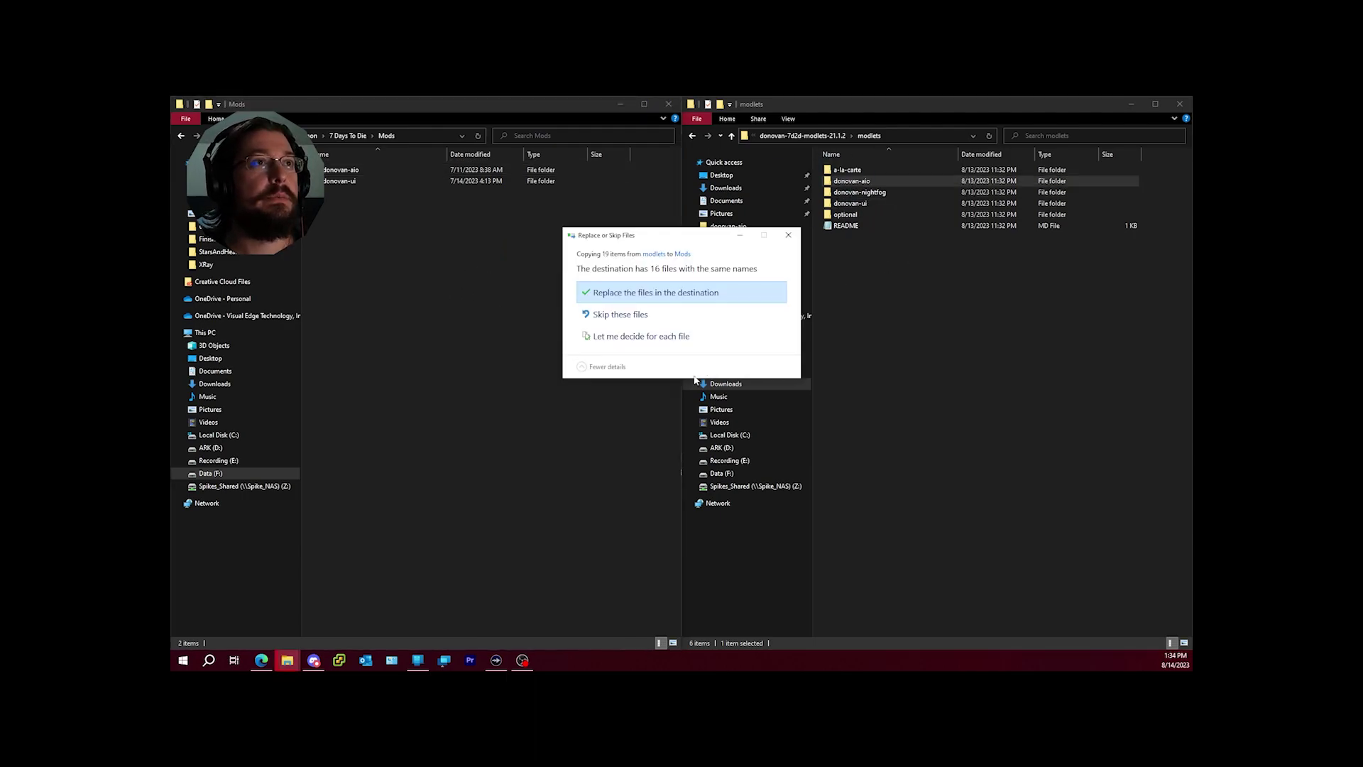
{"action": "left_click", "coordinate": [625, 289]}
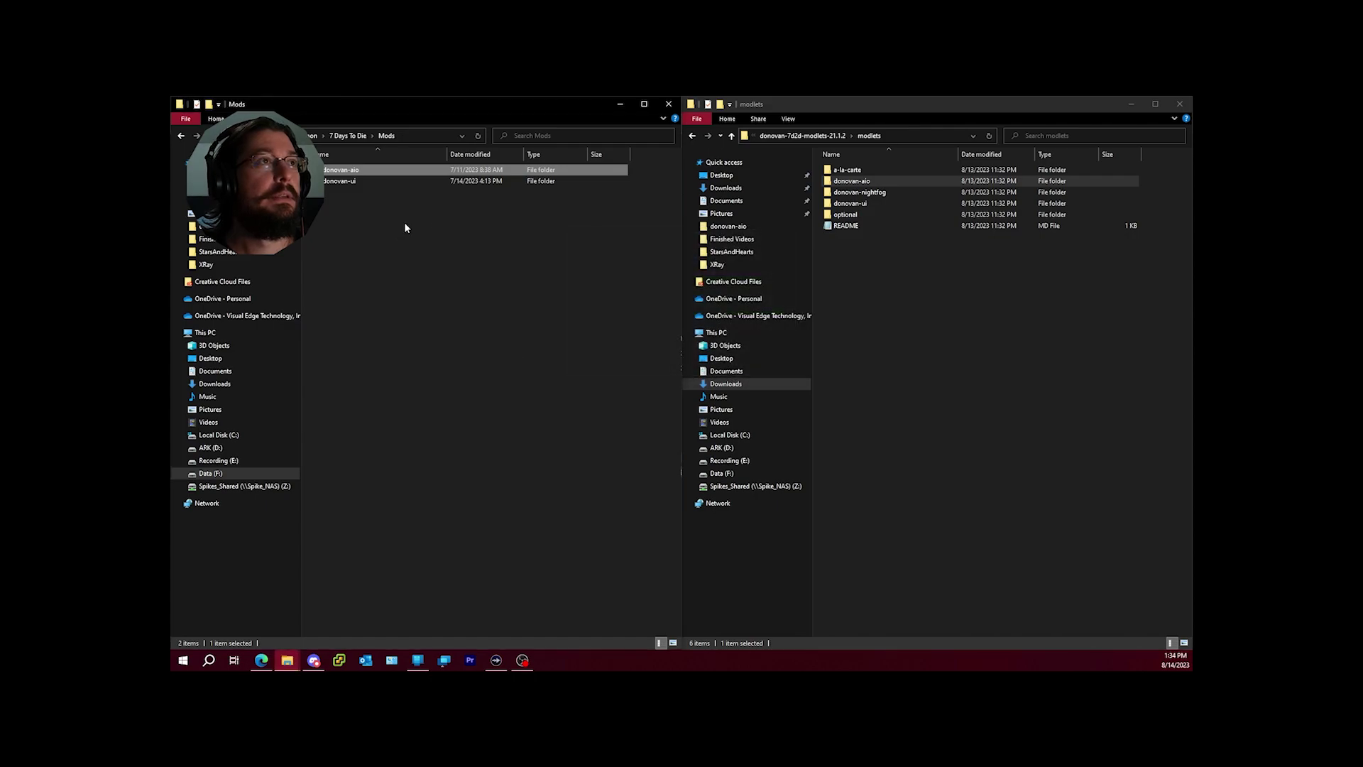
{"action": "left_click_drag", "start_coordinate": [859, 192], "coordinate": [556, 242]}
{"action": "left_click_drag", "start_coordinate": [869, 204], "coordinate": [426, 234]}
{"action": "left_click", "coordinate": [667, 293]}
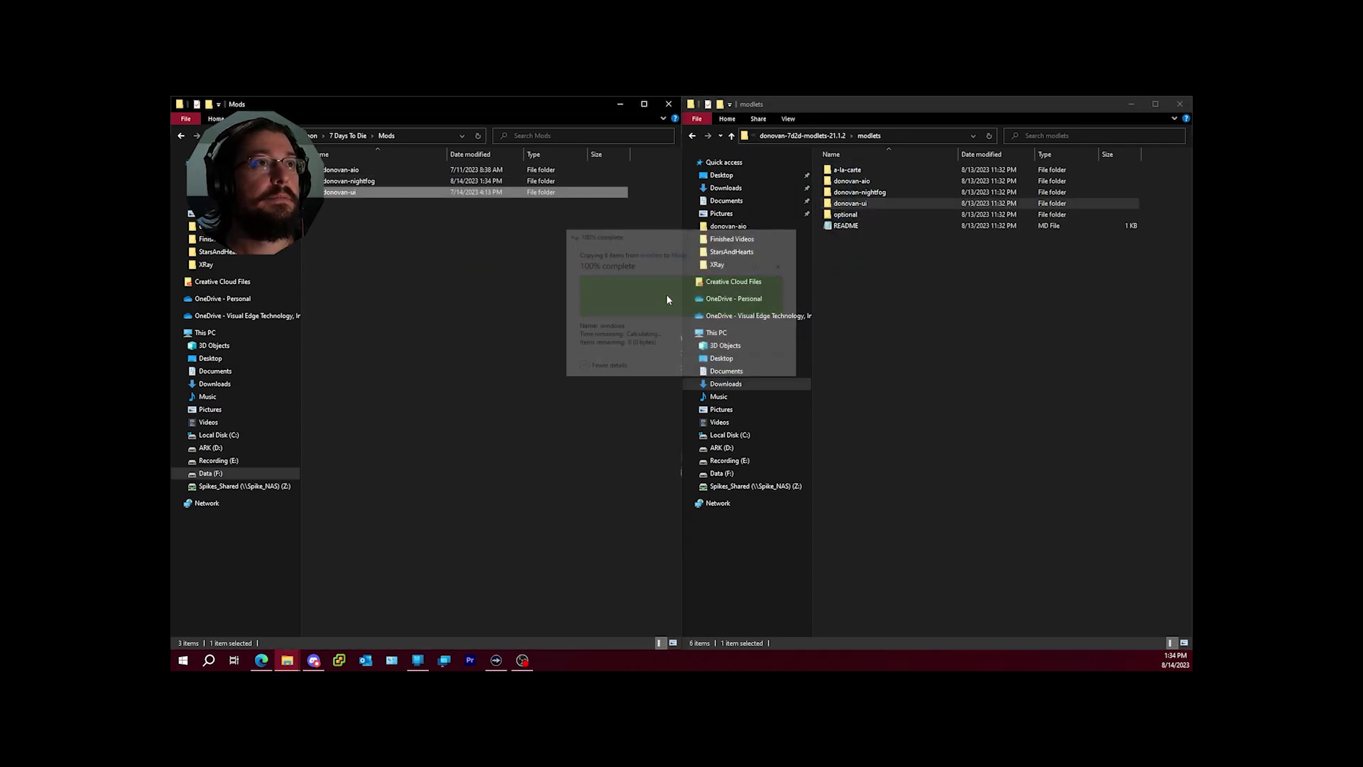
Read the README of the donovan-bigbackpack modlet in the optional folder, and close it.
{"action": "left_click", "coordinate": [852, 220]}
{"action": "double_click", "coordinate": [853, 220]}
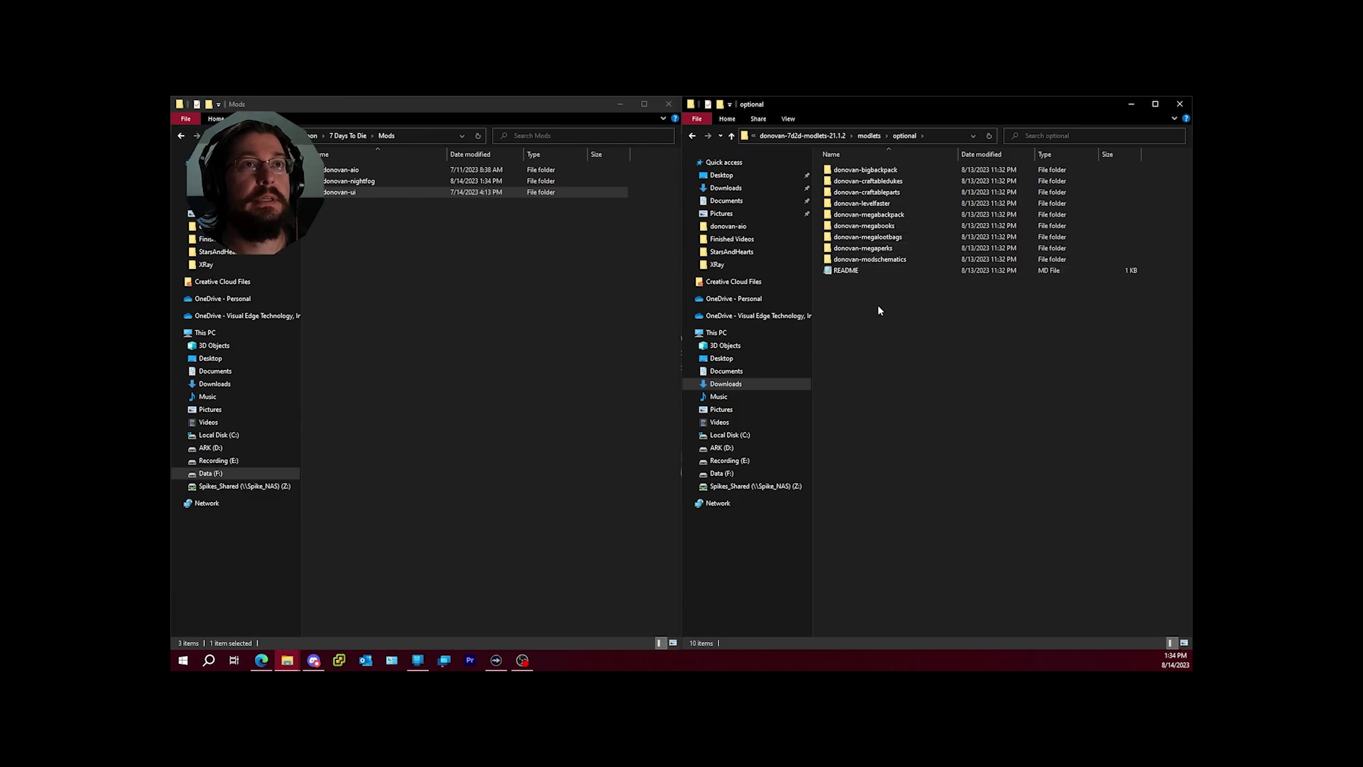
{"action": "double_click", "coordinate": [906, 171]}
{"action": "double_click", "coordinate": [859, 192]}
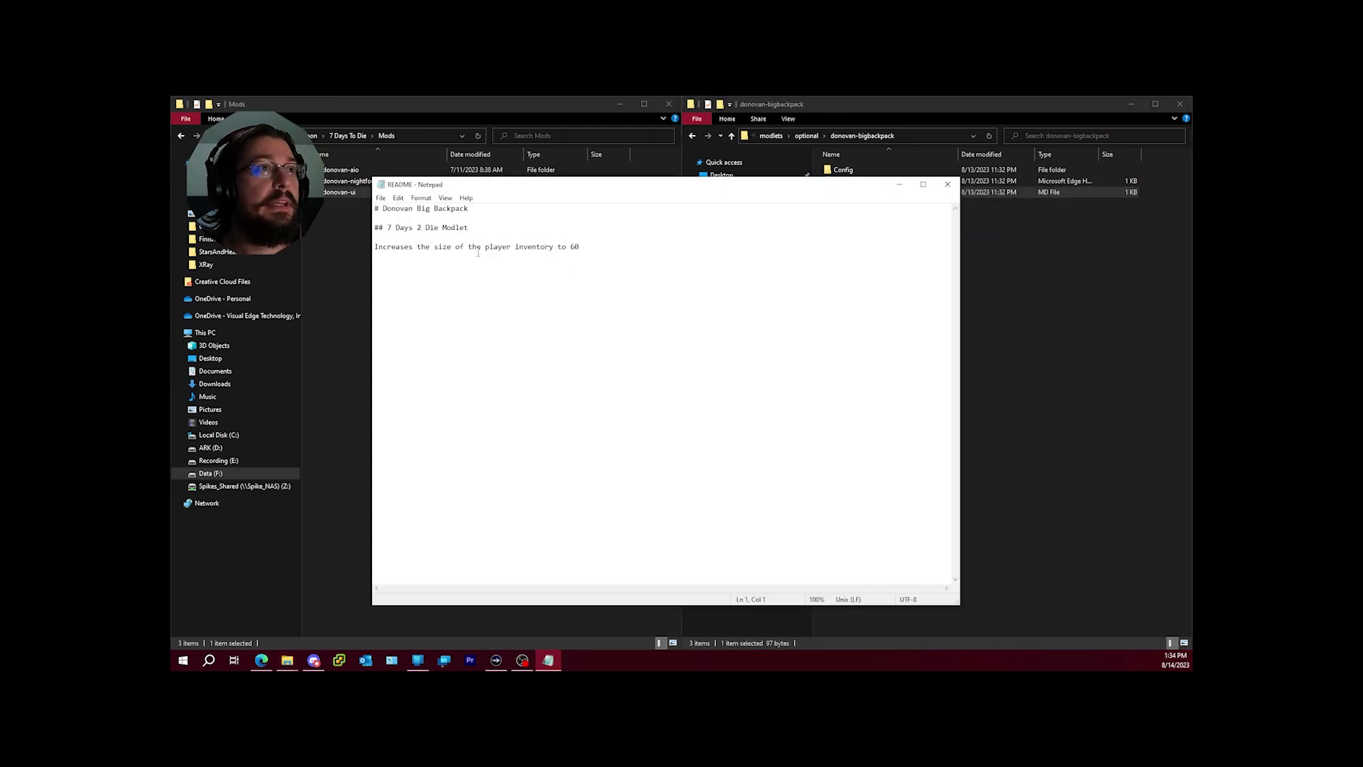
{"action": "left_click", "coordinate": [948, 185]}
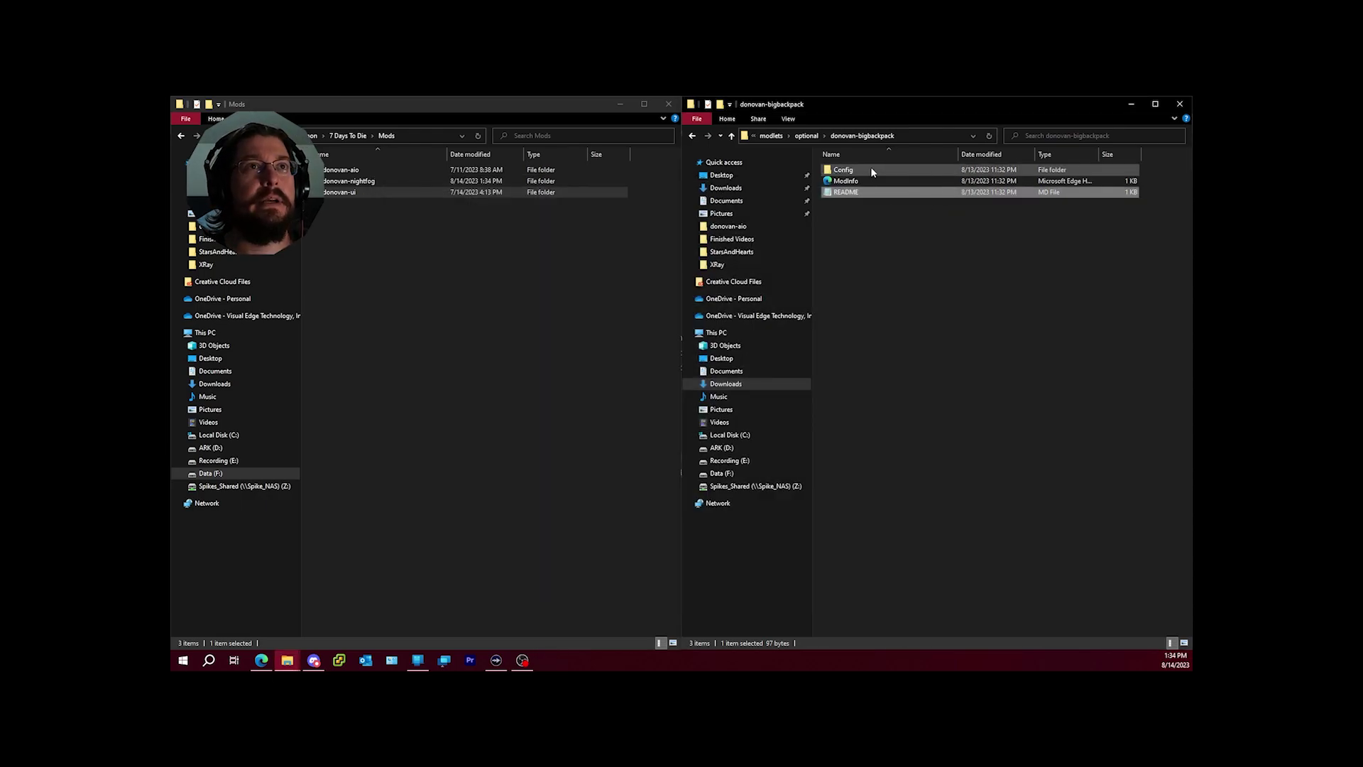
Read the README of the donovan-craftableparts modlet in the optional folder, and close it.
{"action": "left_click", "coordinate": [806, 135]}
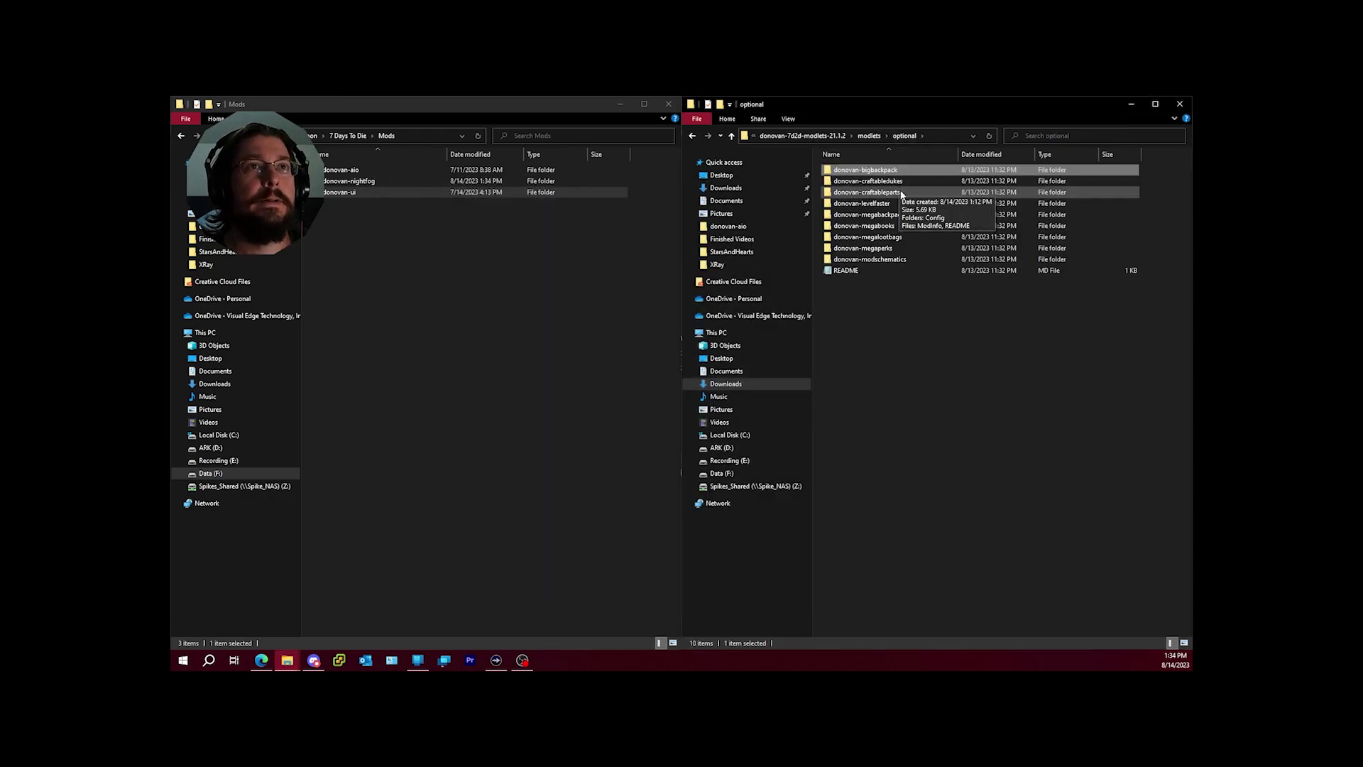
{"action": "double_click", "coordinate": [891, 191]}
{"action": "double_click", "coordinate": [858, 194]}
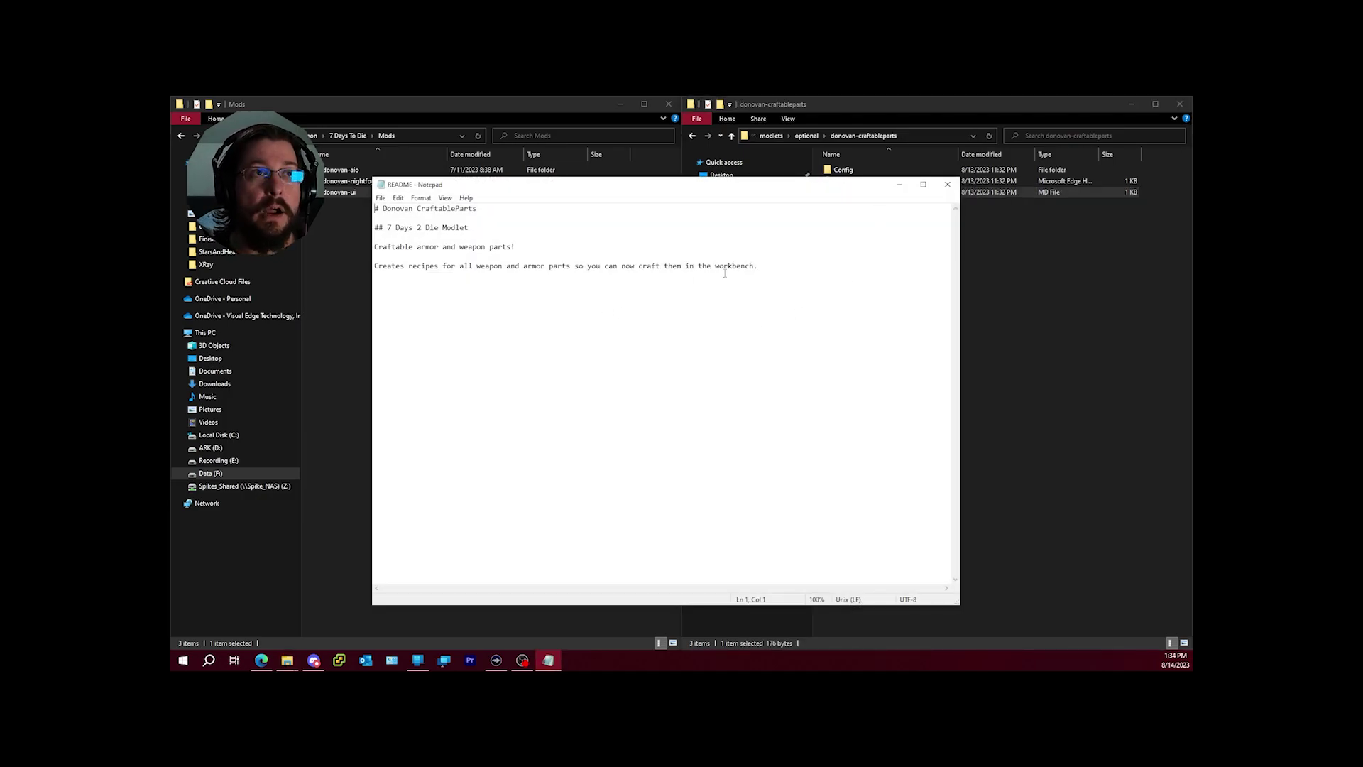
{"action": "left_click", "coordinate": [949, 186]}
Read the README of the donovan-megabackpack modlet in the optional folder, and close it.
{"action": "left_click", "coordinate": [804, 135]}
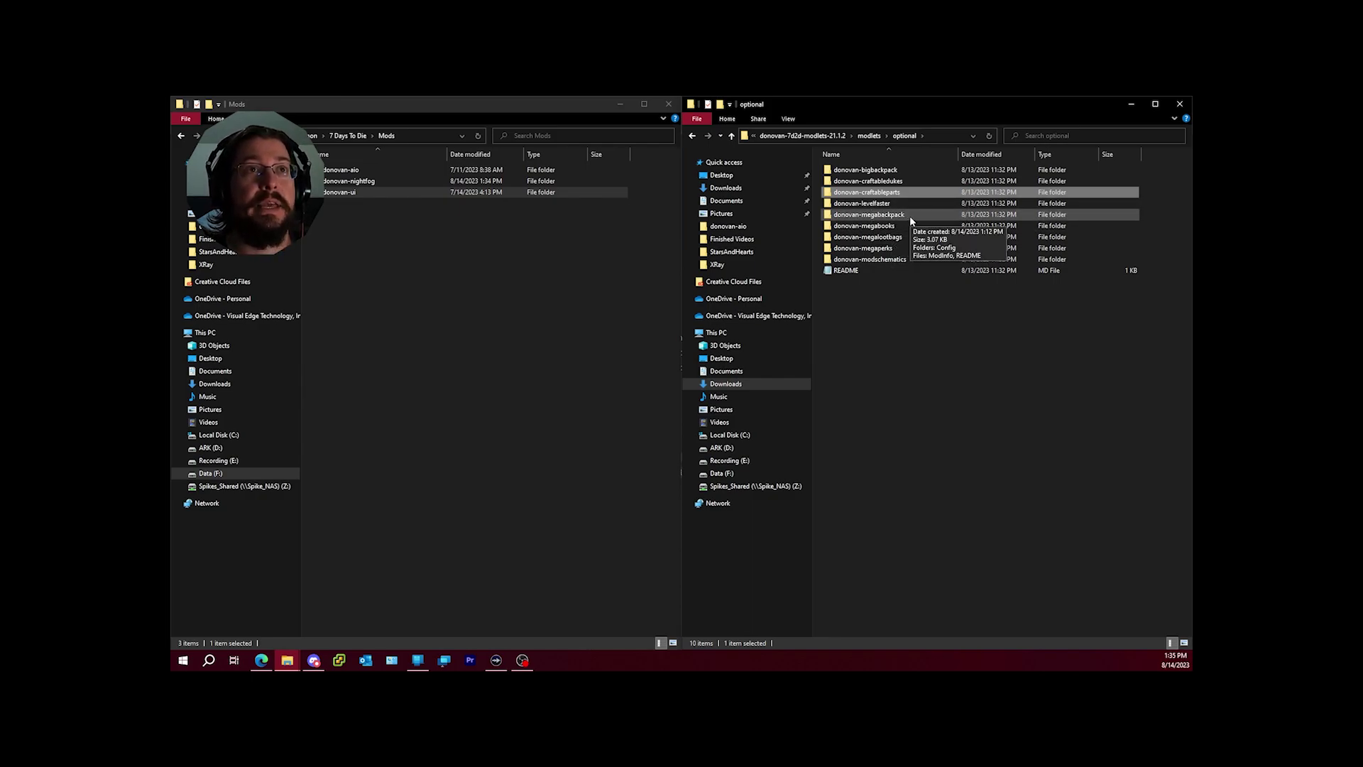
{"action": "double_click", "coordinate": [911, 219]}
{"action": "double_click", "coordinate": [866, 193]}
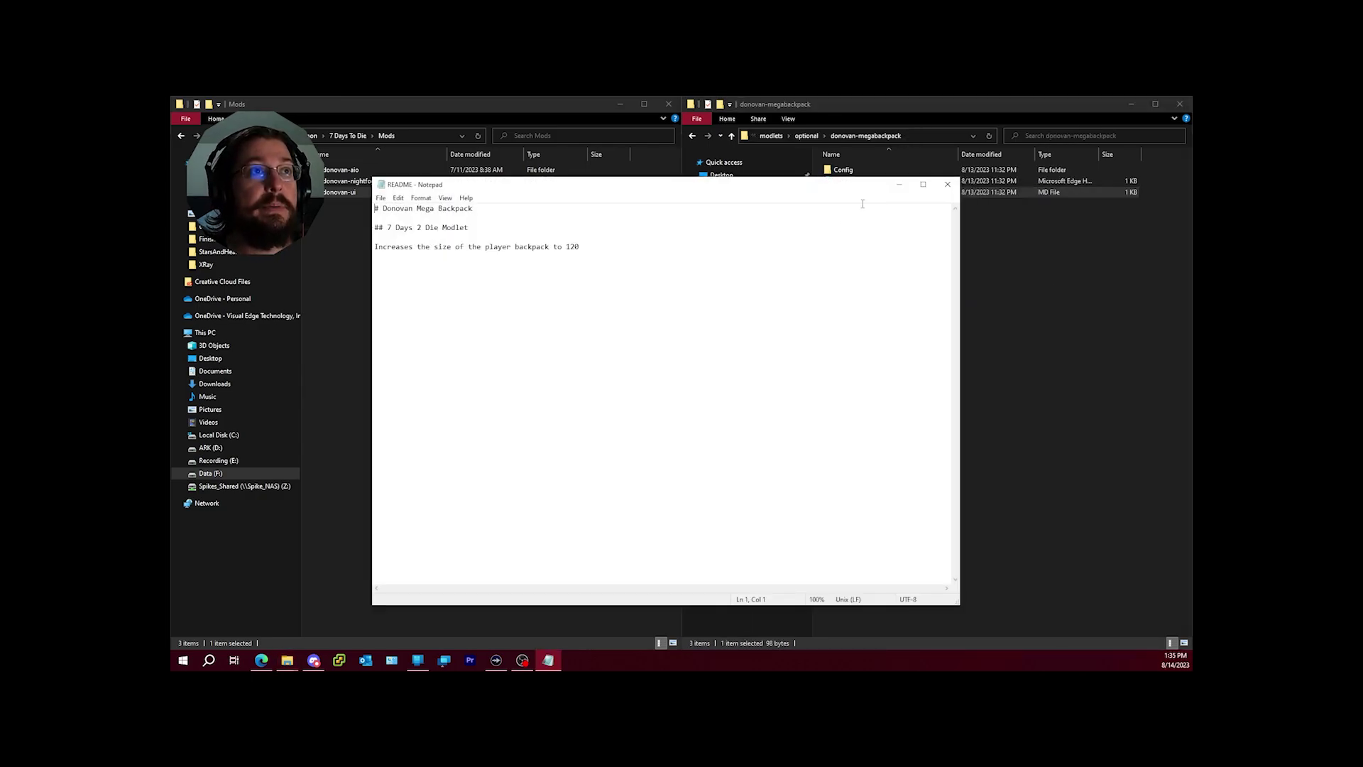
{"action": "left_click", "coordinate": [947, 184]}
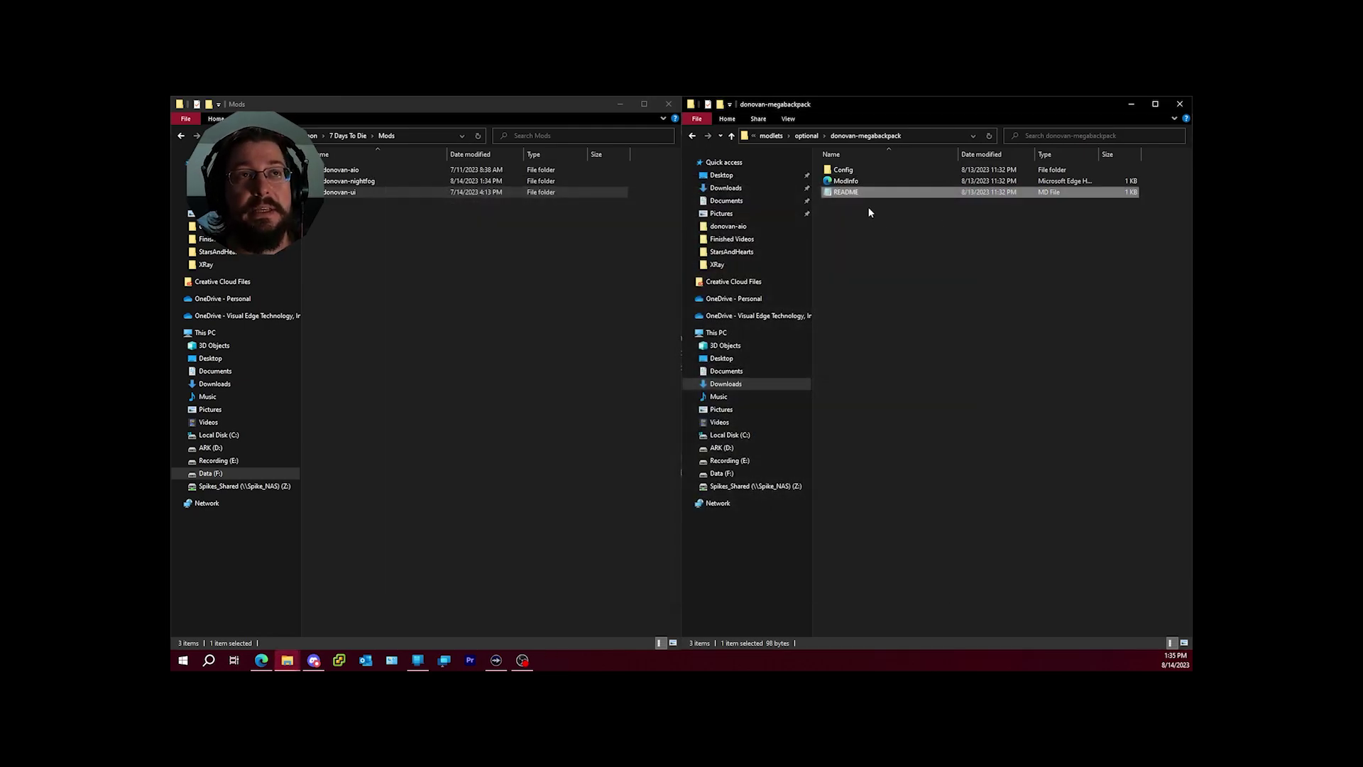
Read the README of the donovan-megalootbags modlet in the optional folder, and close it.
{"action": "left_click", "coordinate": [810, 136]}
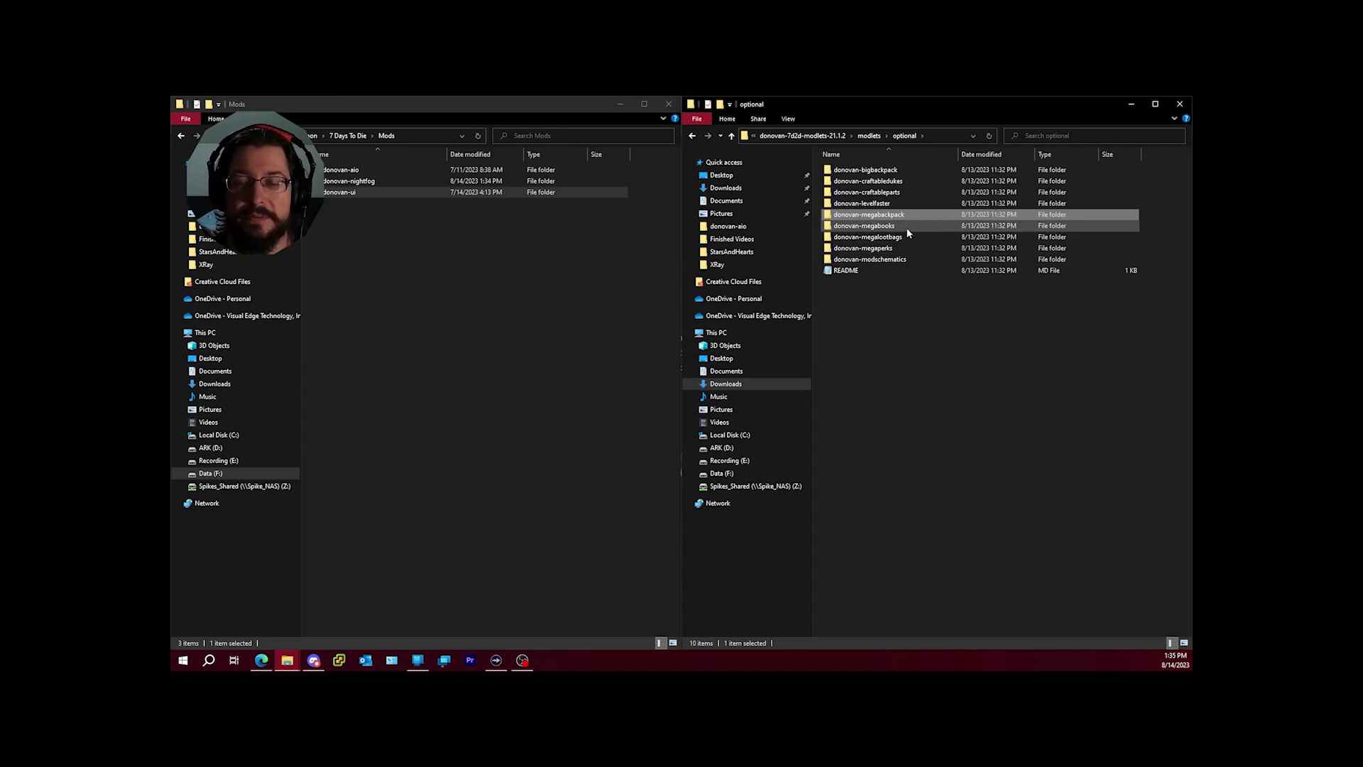
{"action": "left_click", "coordinate": [907, 237]}
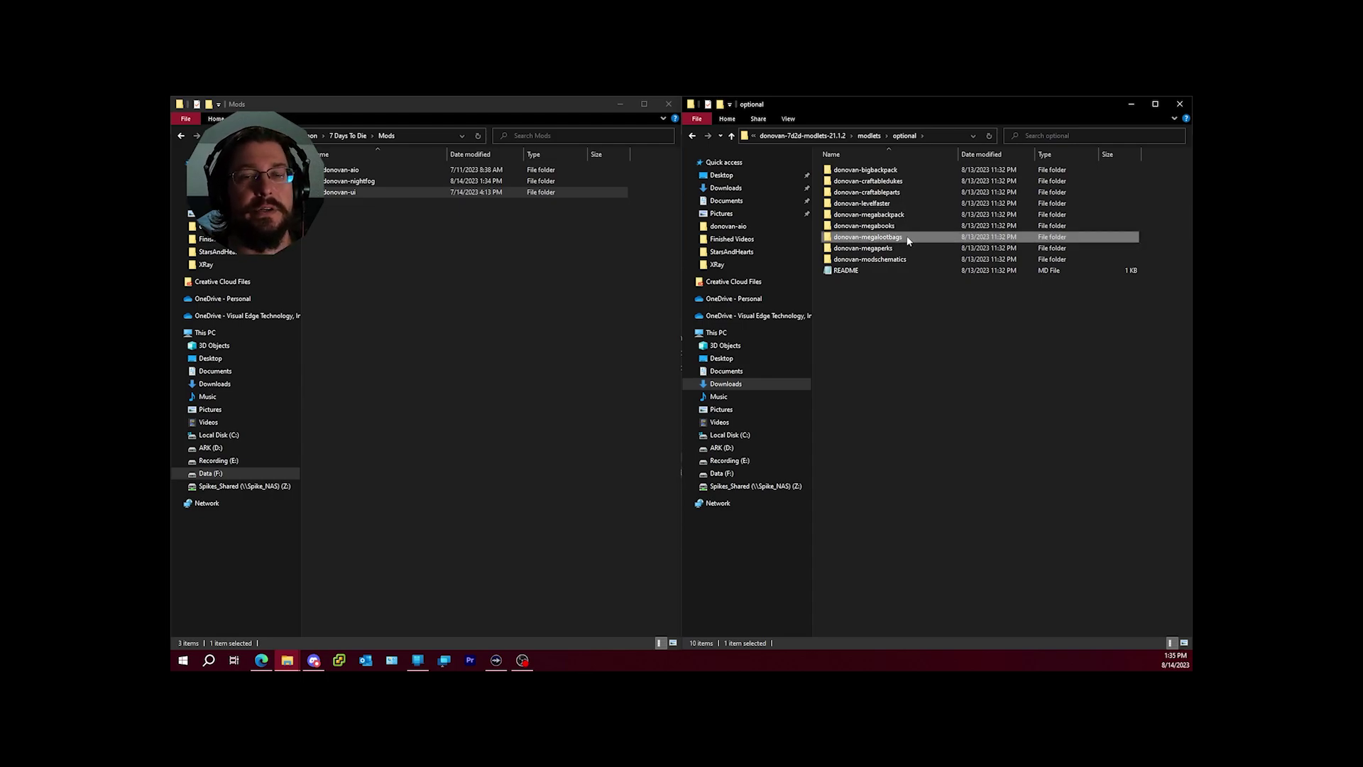
{"action": "double_click", "coordinate": [907, 237]}
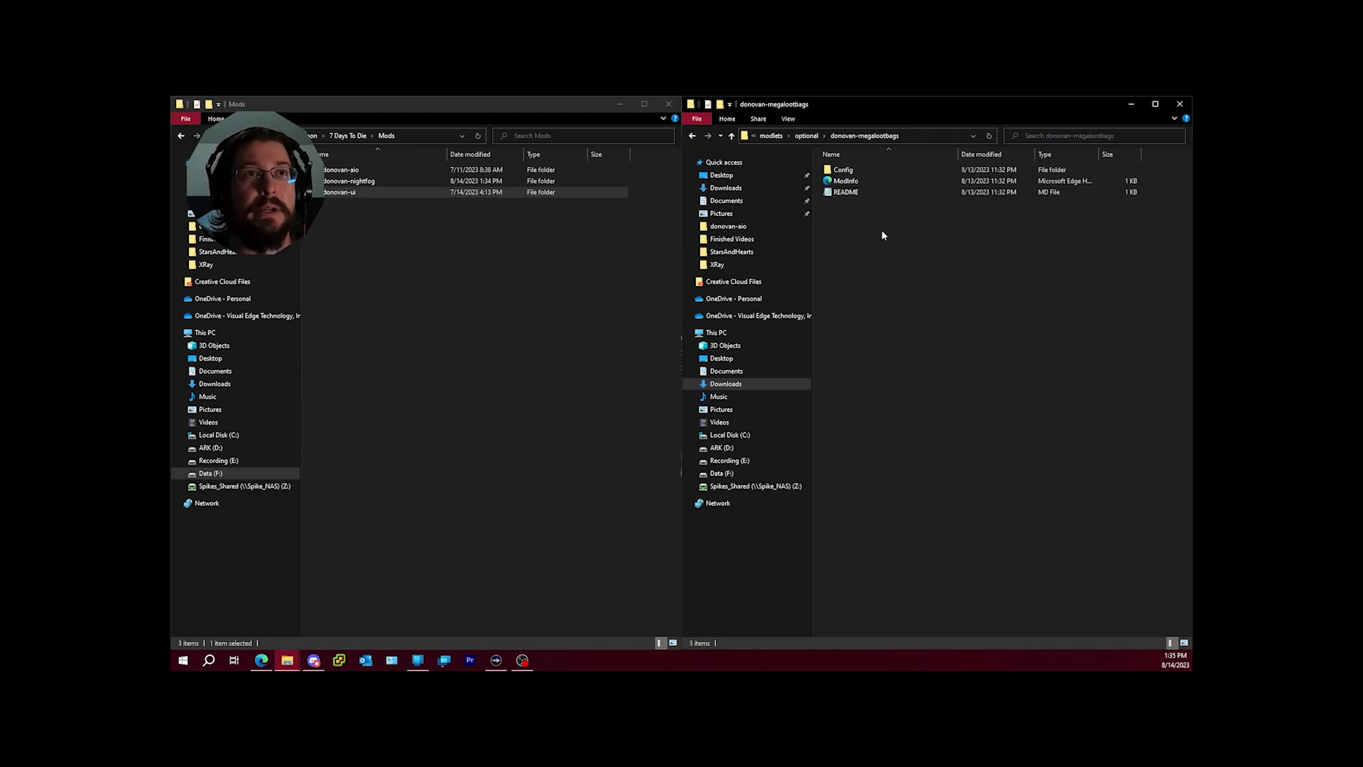
{"action": "double_click", "coordinate": [859, 193]}
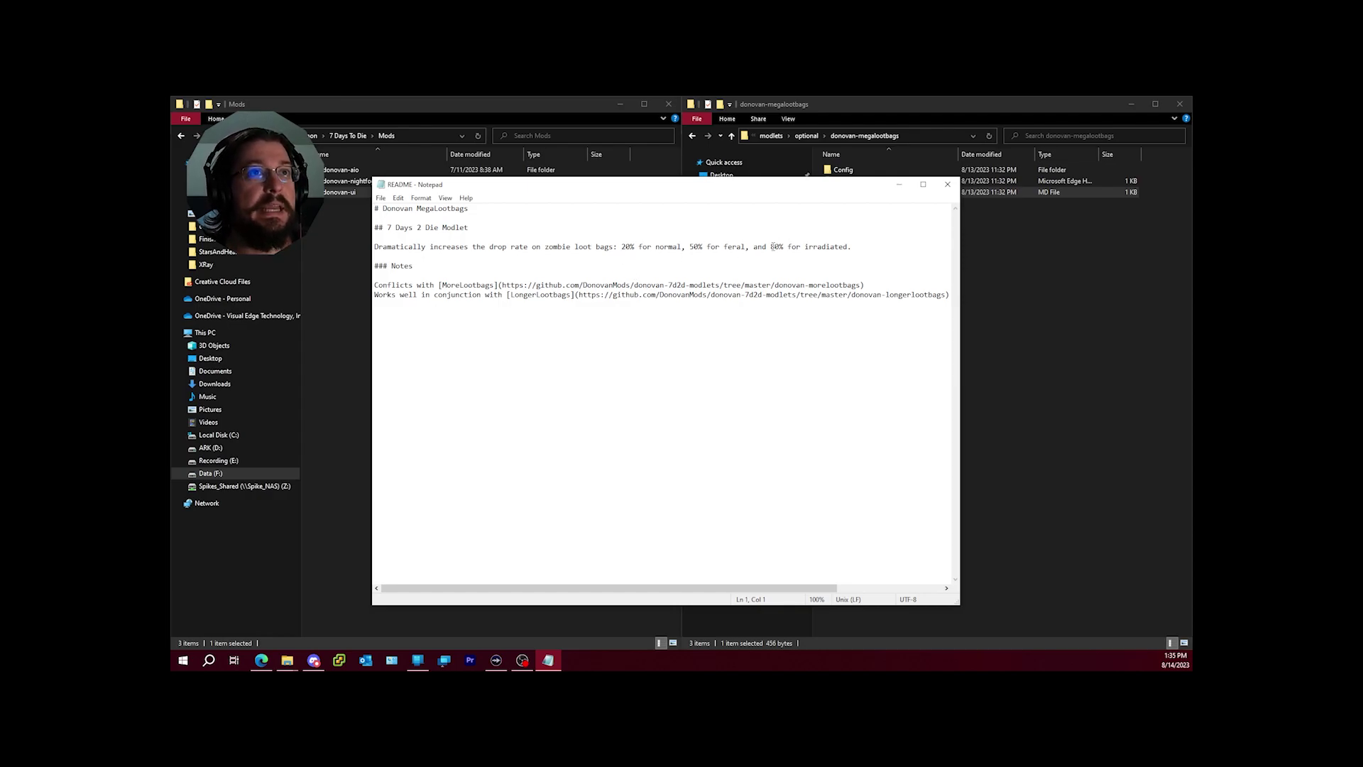
{"action": "left_click", "coordinate": [949, 186]}
Return to the optional folder, read the README of the donovan-megaperks modlet, and close it.
{"action": "left_click", "coordinate": [806, 135]}
{"action": "left_click", "coordinate": [837, 135]}
{"action": "double_click", "coordinate": [840, 187]}
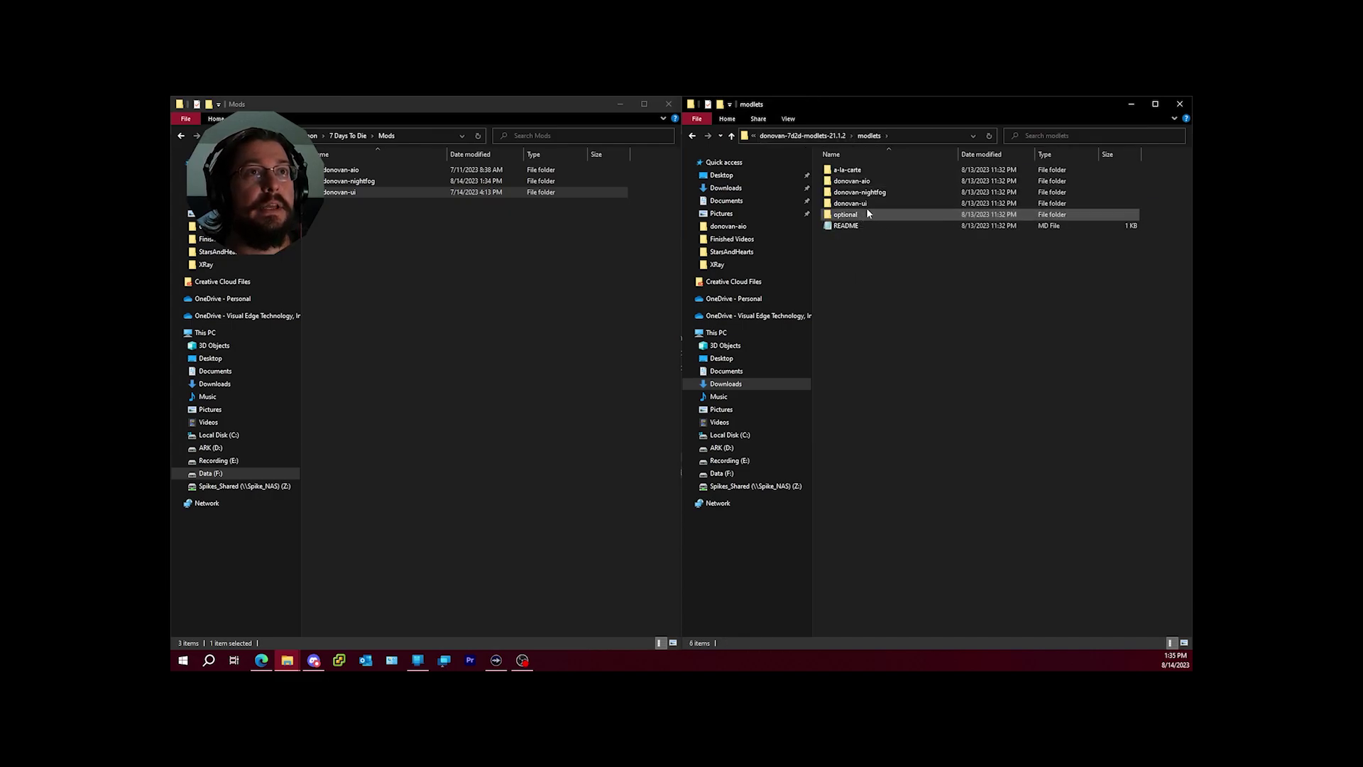
{"action": "double_click", "coordinate": [864, 214]}
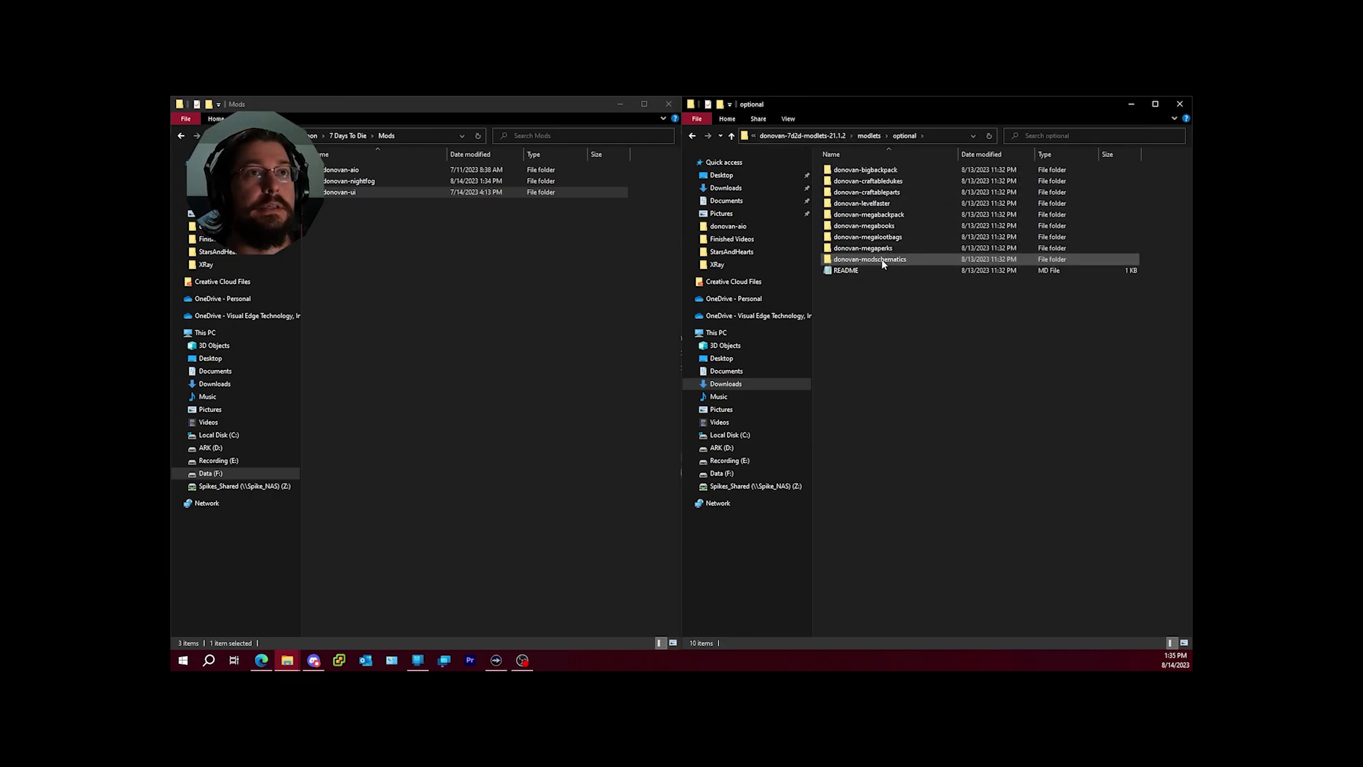
{"action": "double_click", "coordinate": [891, 253]}
{"action": "double_click", "coordinate": [848, 191]}
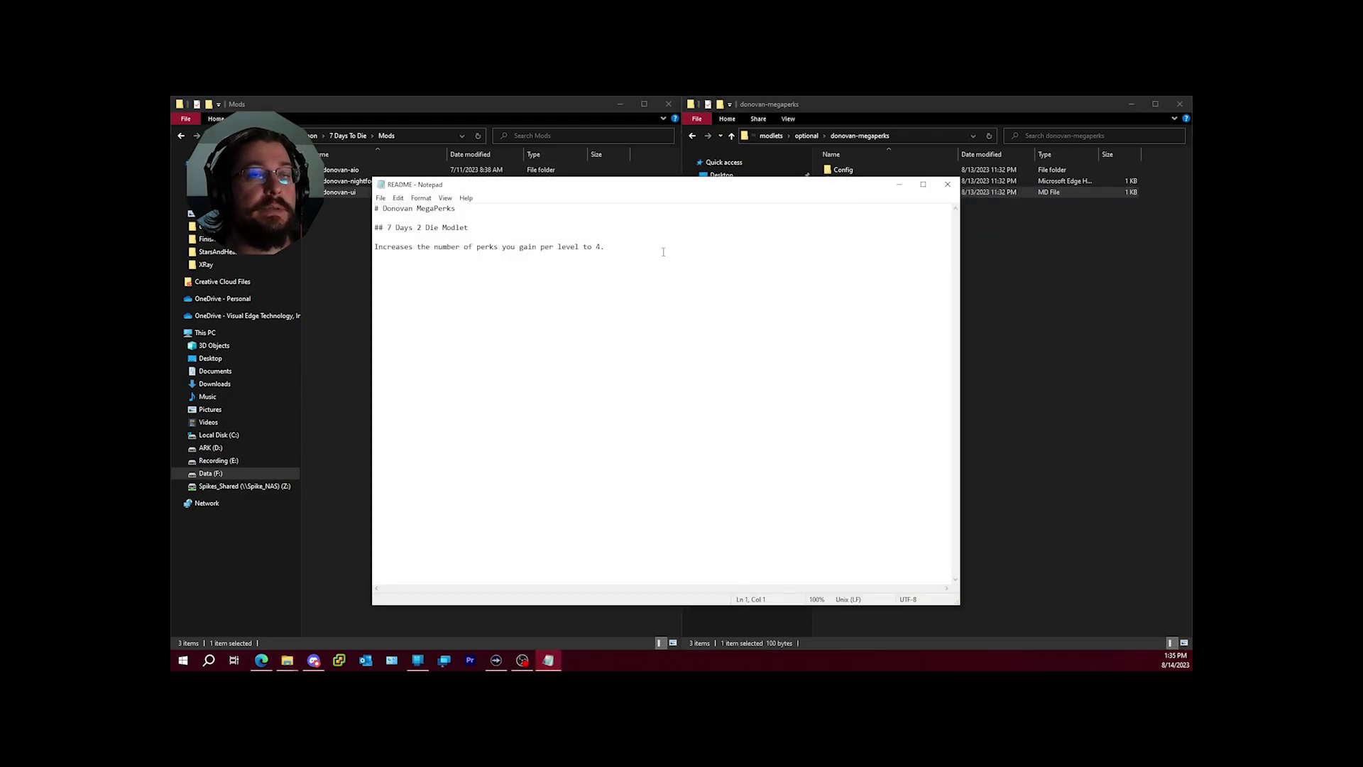
{"action": "left_click", "coordinate": [947, 186]}
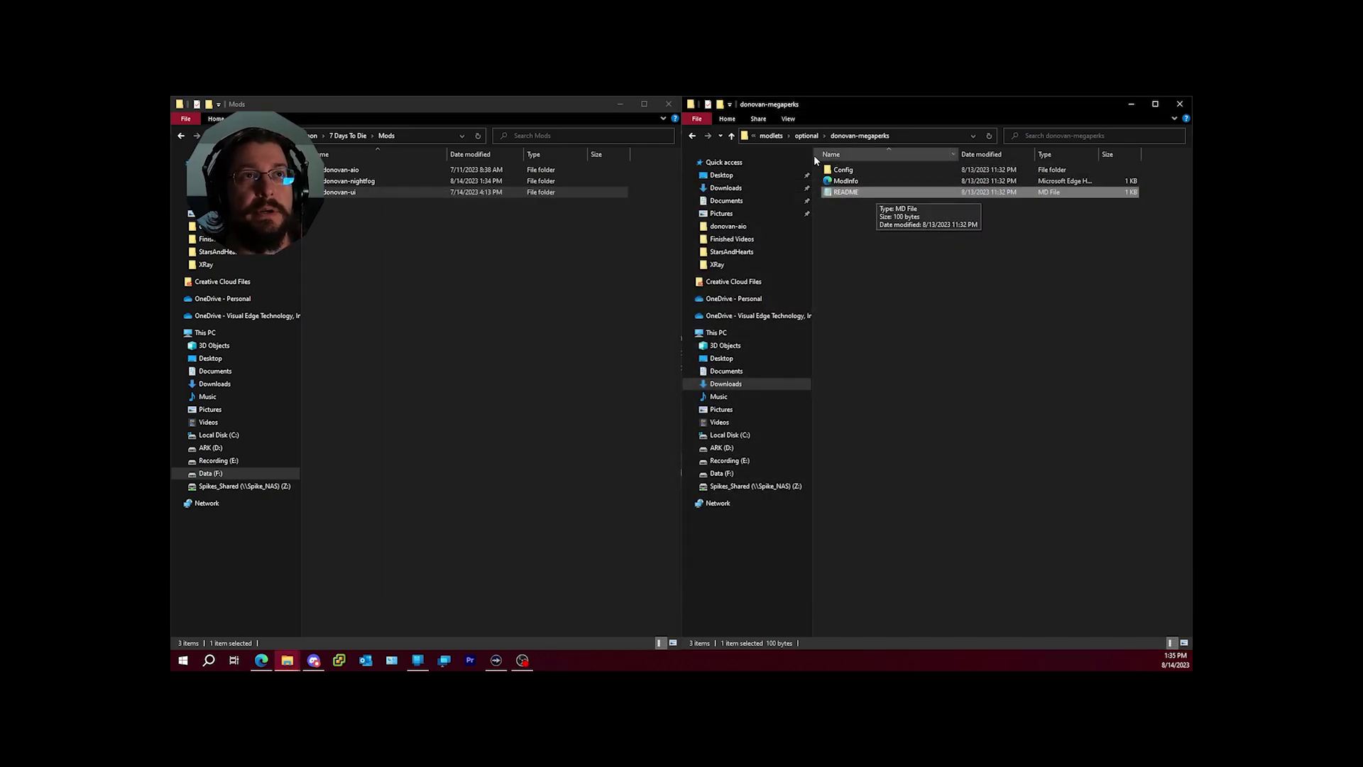
Copy the donovan-megalootbags folder from the optional folder into the game's Mods folder.
{"action": "key", "text": "alt+Left"}
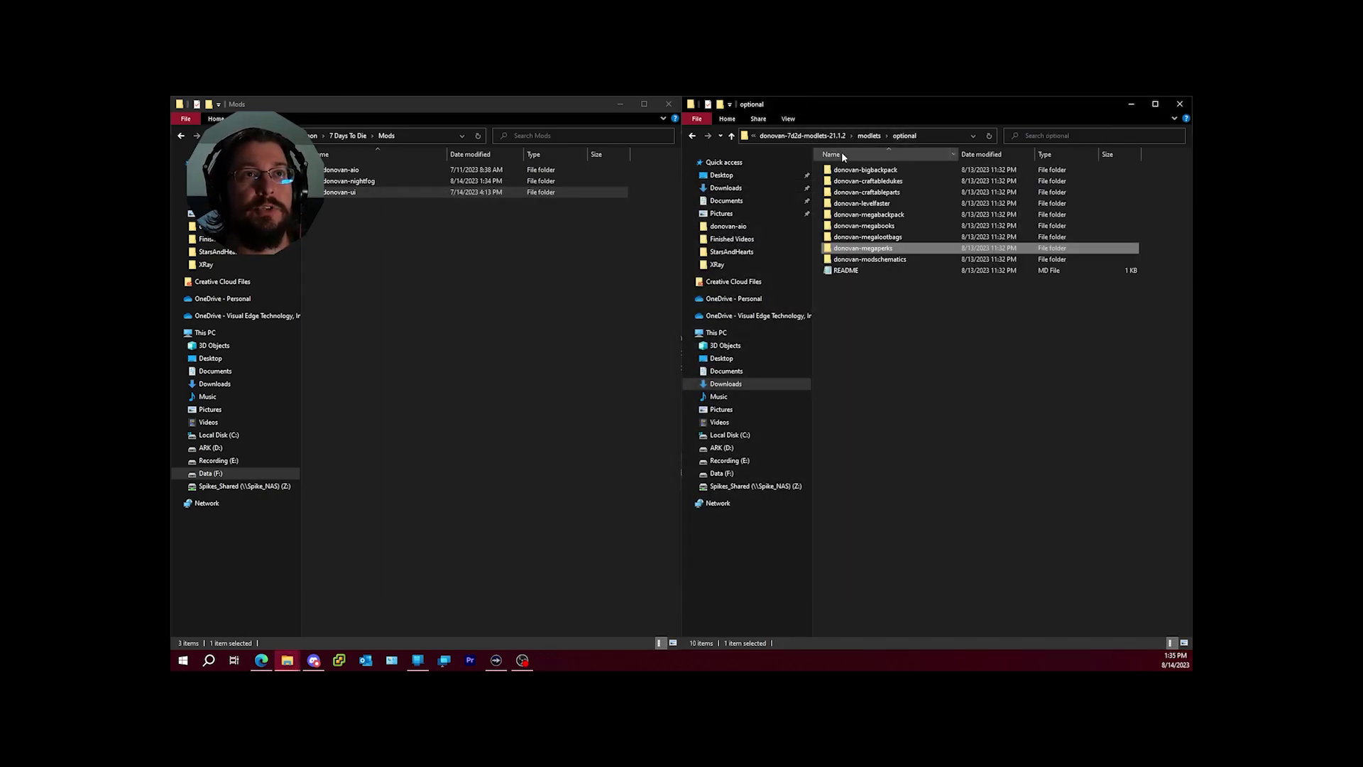
{"action": "left_click", "coordinate": [899, 240]}
{"action": "left_click_drag", "start_coordinate": [899, 240], "coordinate": [449, 332]}
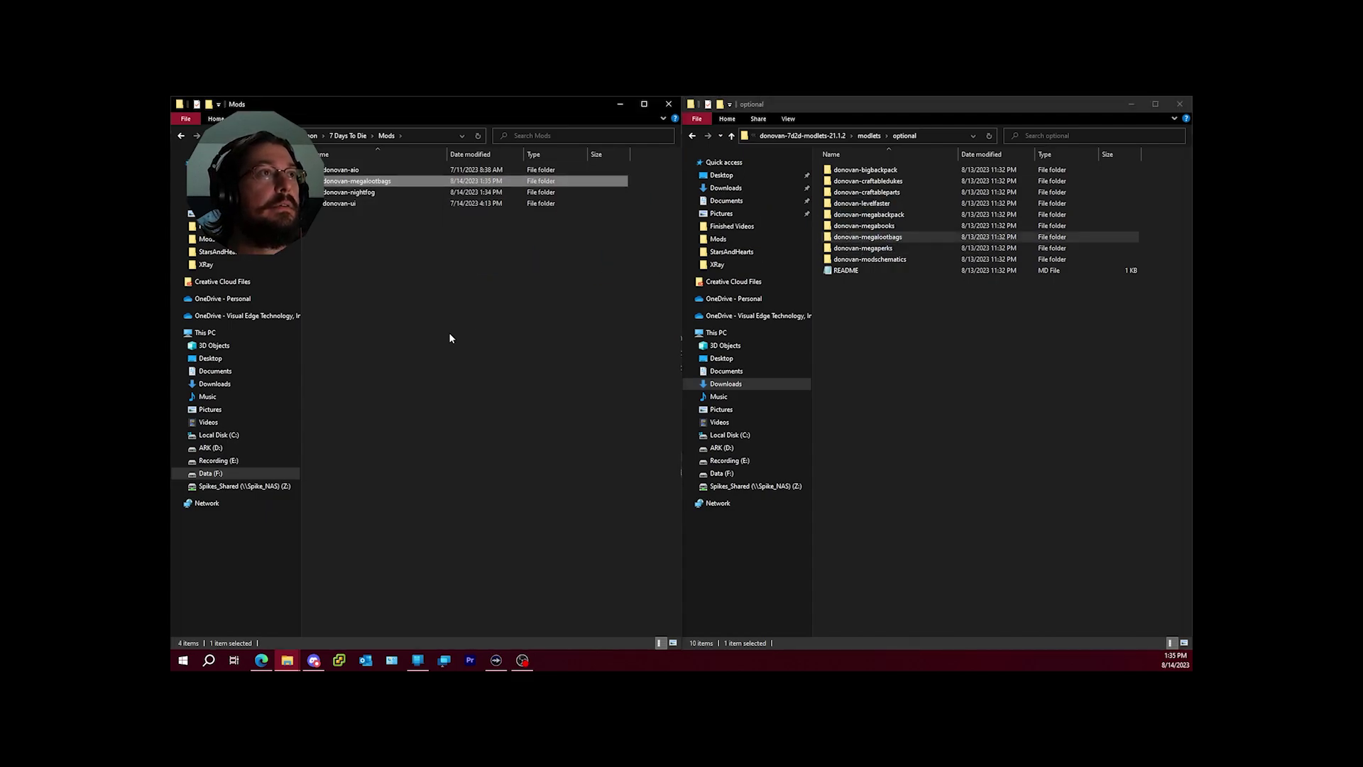
Look through the Config folder of the installed donovan-aio modlet, and return to the Mods folder.
{"action": "double_click", "coordinate": [341, 171]}
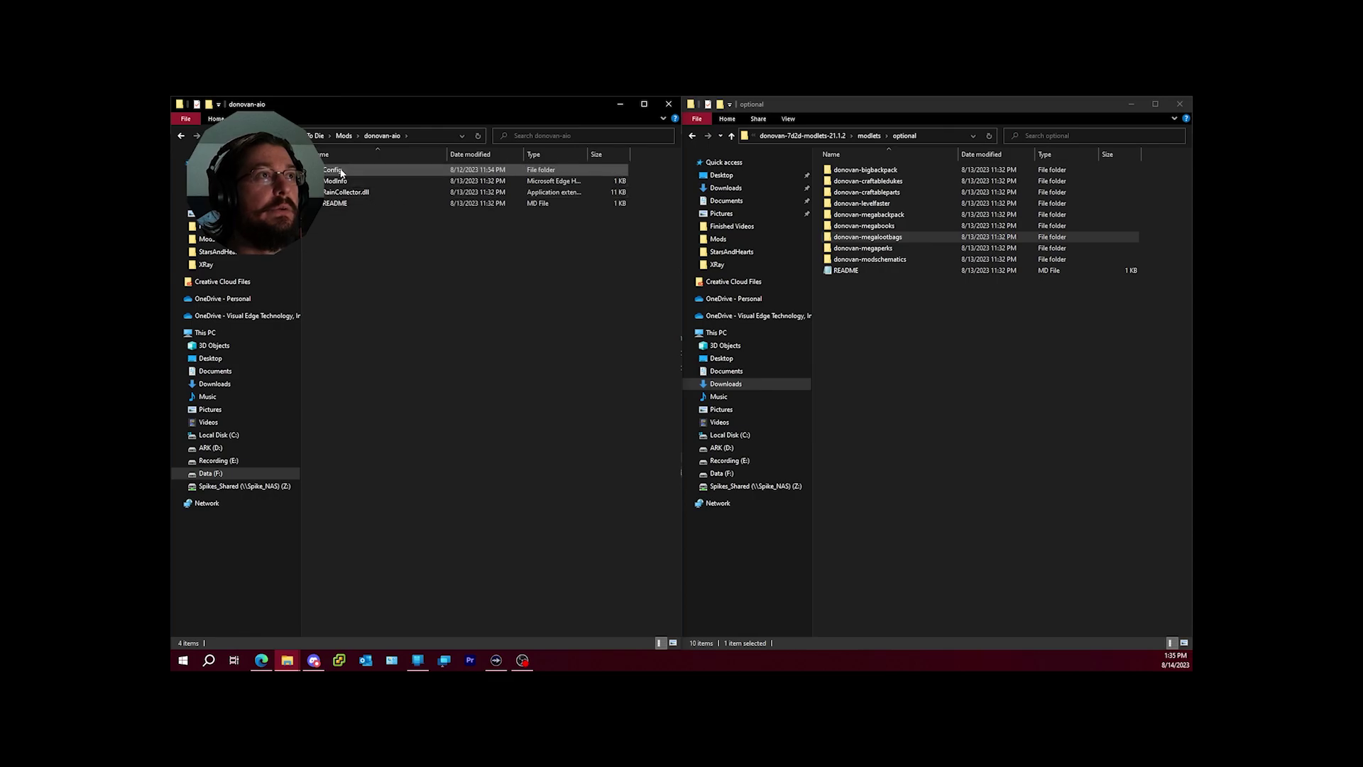
{"action": "double_click", "coordinate": [341, 171]}
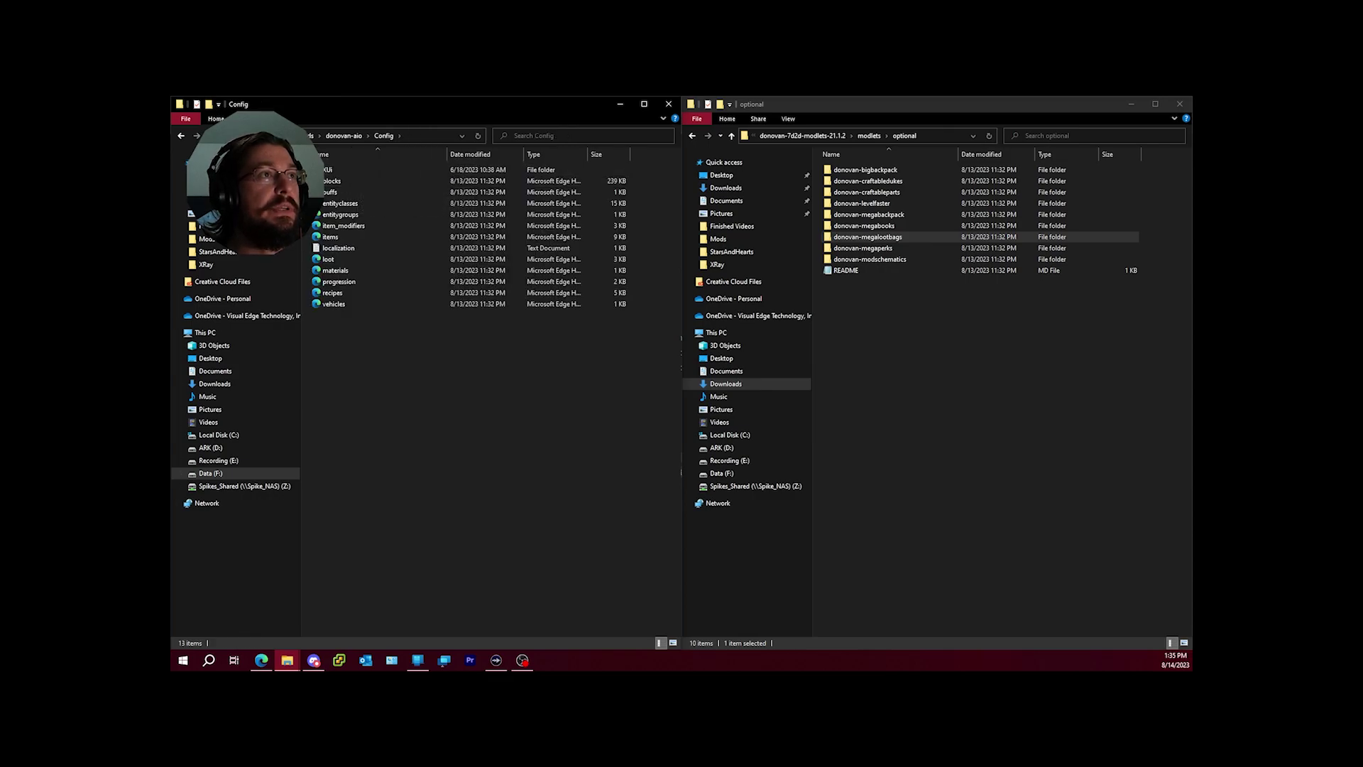
{"action": "key", "text": "alt+Left"}
{"action": "key", "text": "alt+Left"}
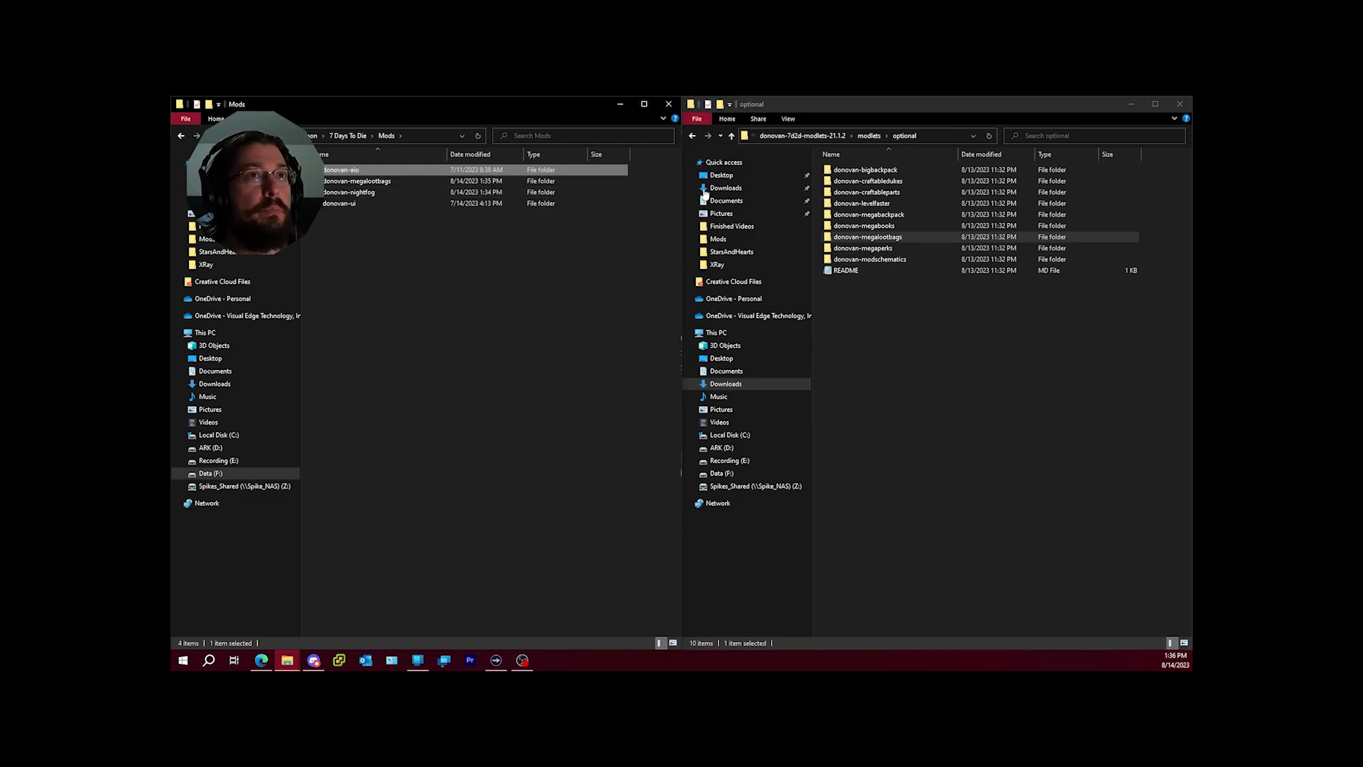
Locate donovan-morelootbags in the a-la-carte folder of the downloaded modlets, and return to the optional folder.
{"action": "left_click", "coordinate": [871, 135]}
{"action": "double_click", "coordinate": [854, 170]}
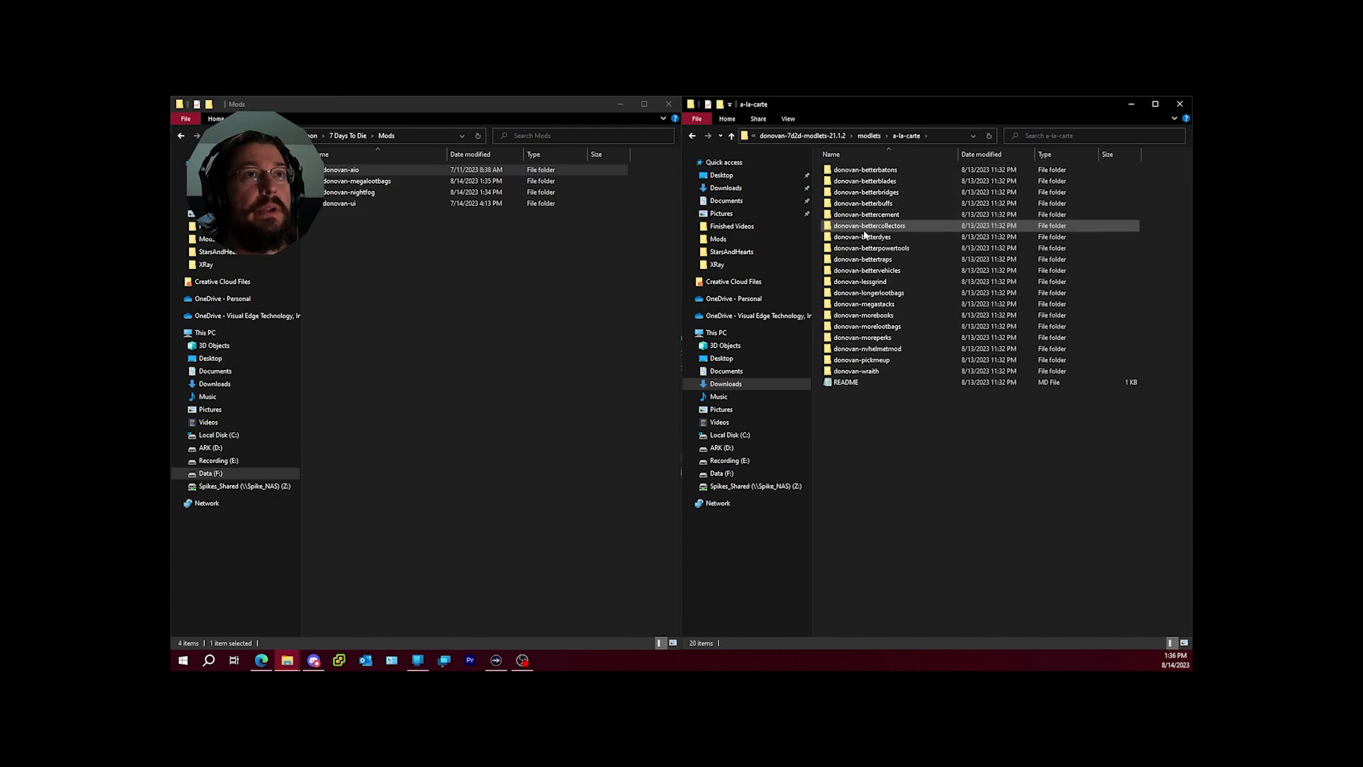
{"action": "left_click", "coordinate": [859, 326]}
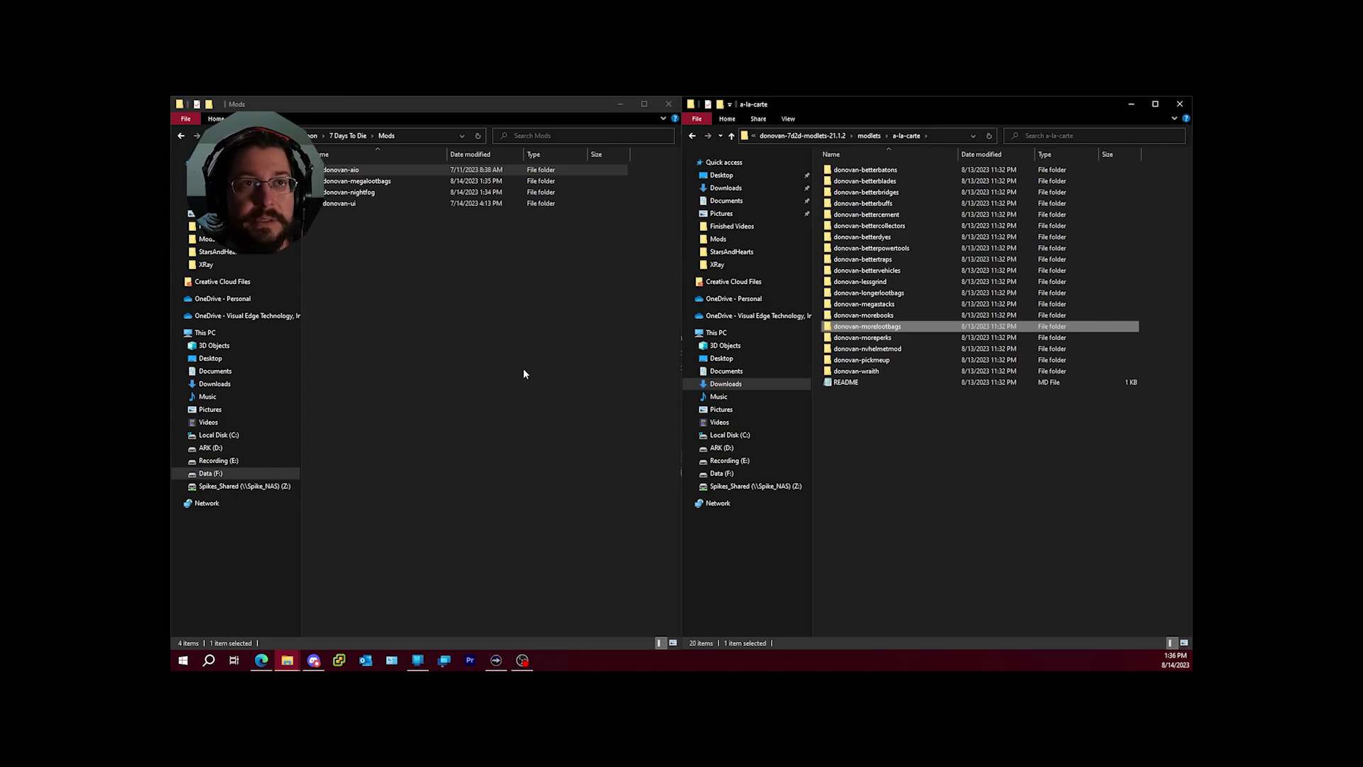
{"action": "left_click", "coordinate": [869, 136]}
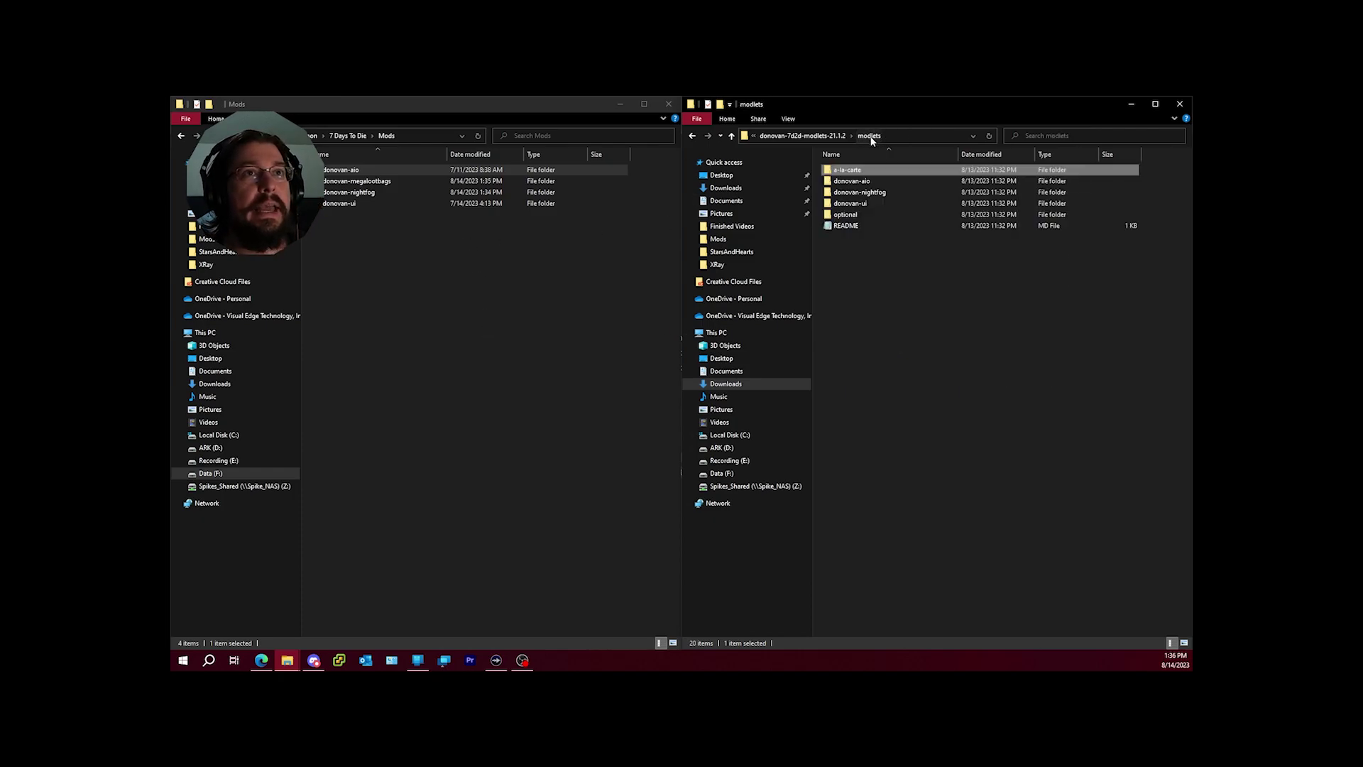
{"action": "double_click", "coordinate": [852, 214]}
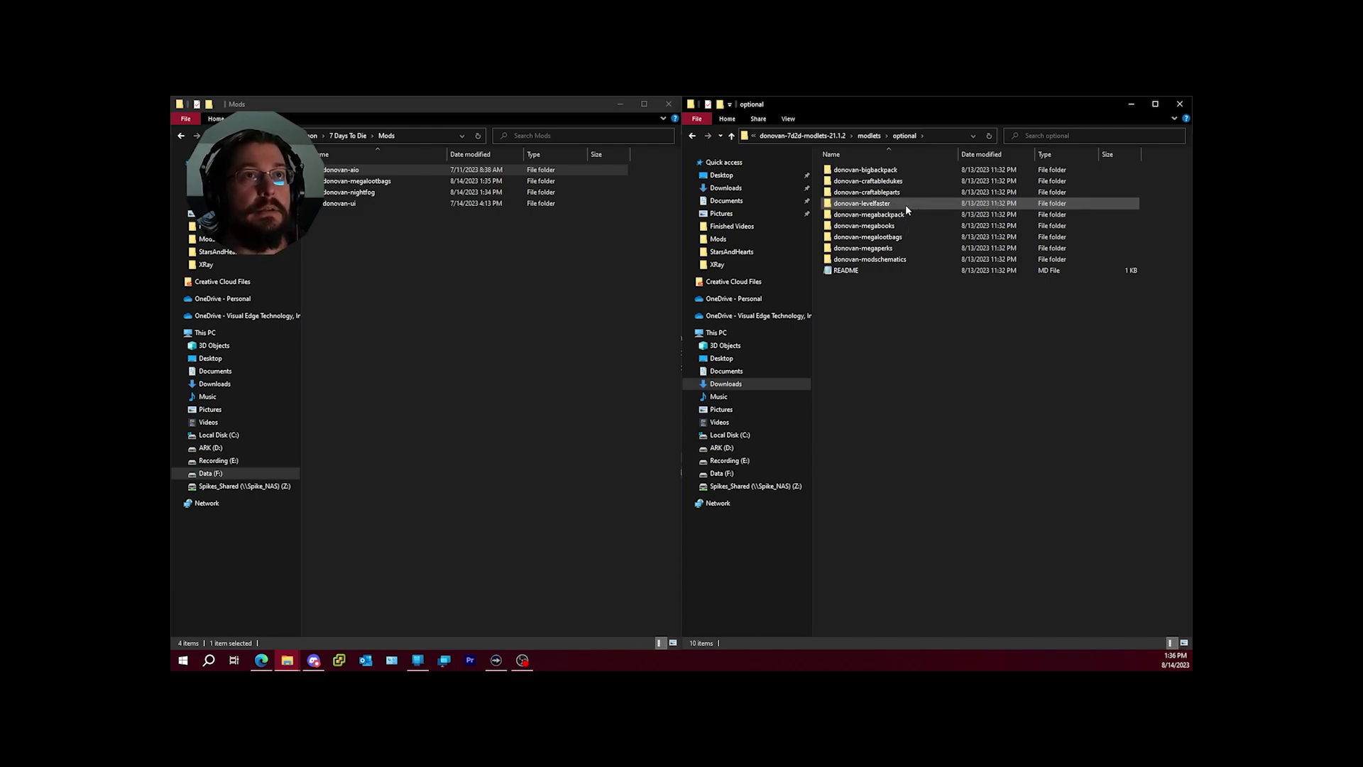
Read the list of included modlets in the README of the installed donovan-aio modlet, and close it.
{"action": "double_click", "coordinate": [376, 171]}
{"action": "double_click", "coordinate": [326, 203]}
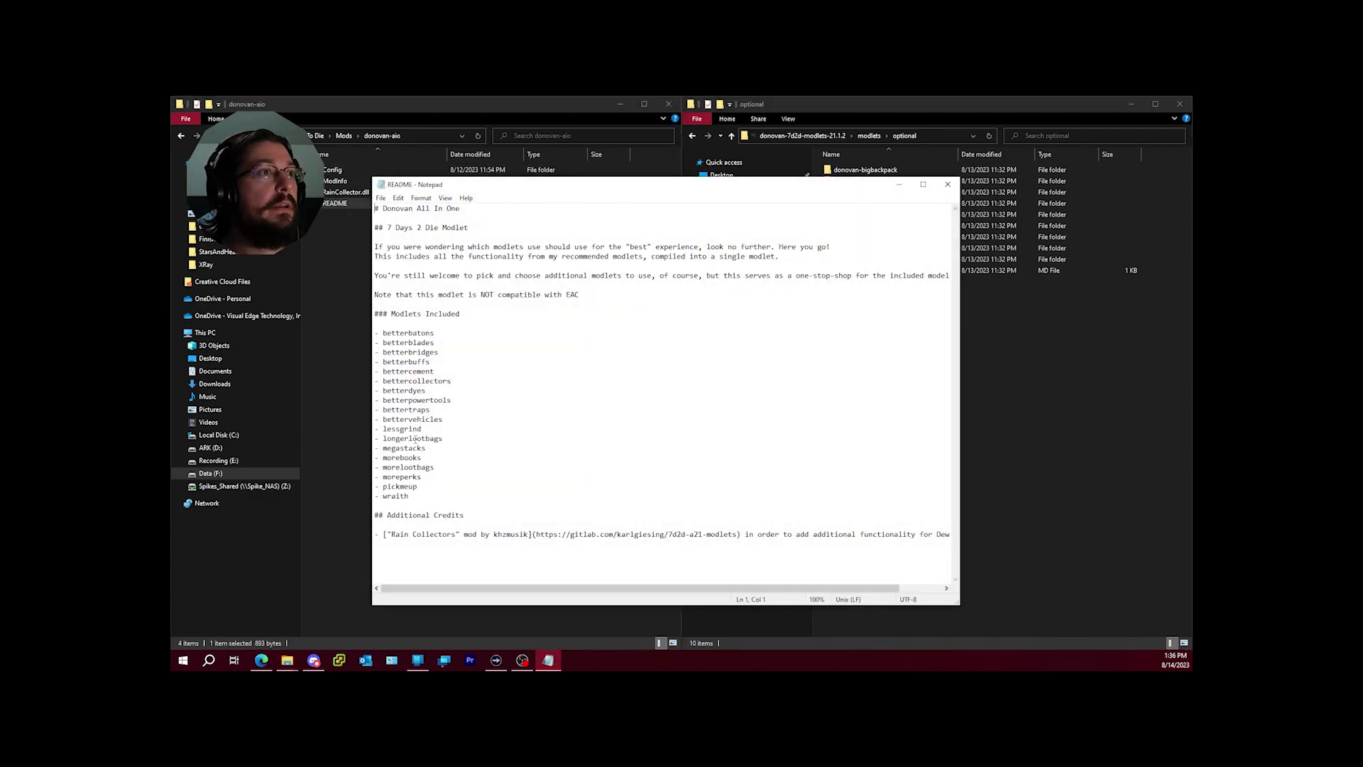
{"action": "left_click", "coordinate": [947, 185]}
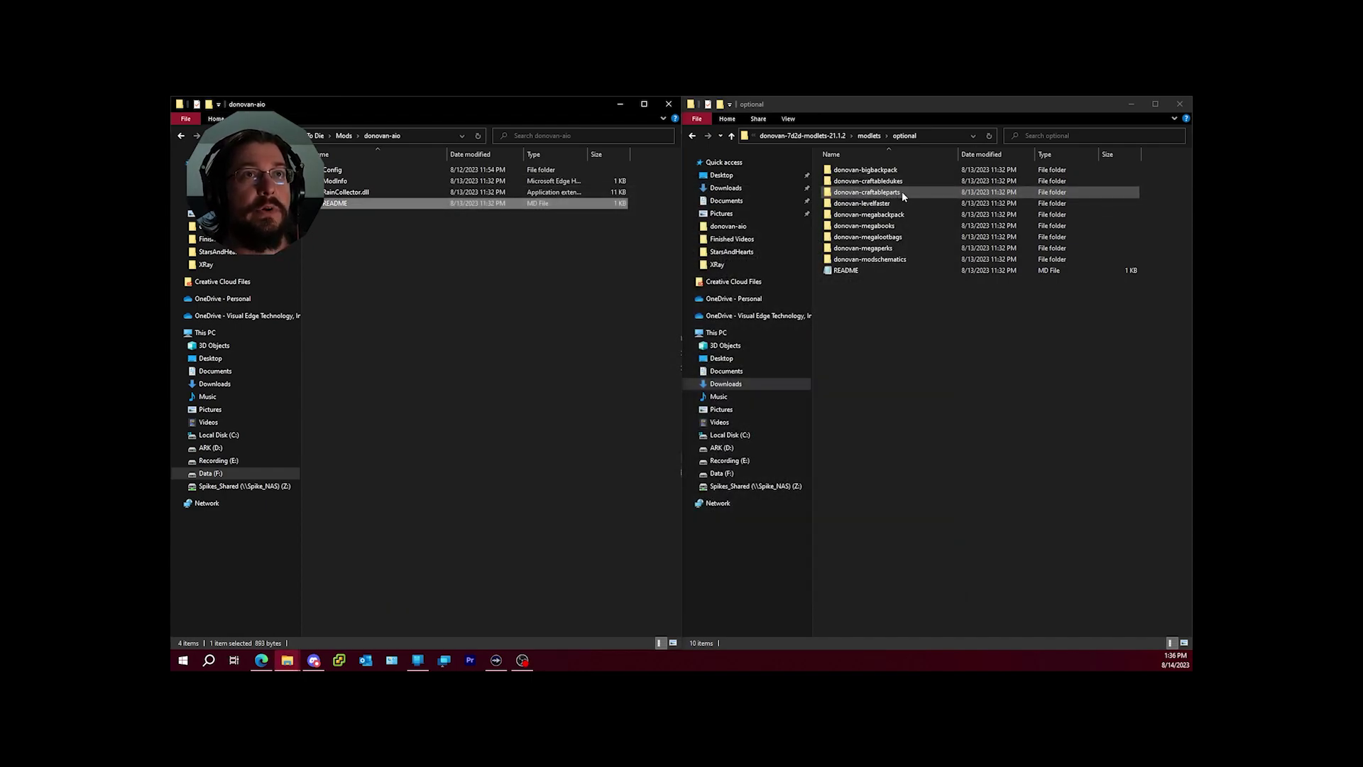
Read the README of the donovan-modschematics modlet, close it, and return to the optional folder.
{"action": "double_click", "coordinate": [901, 259]}
{"action": "double_click", "coordinate": [861, 191]}
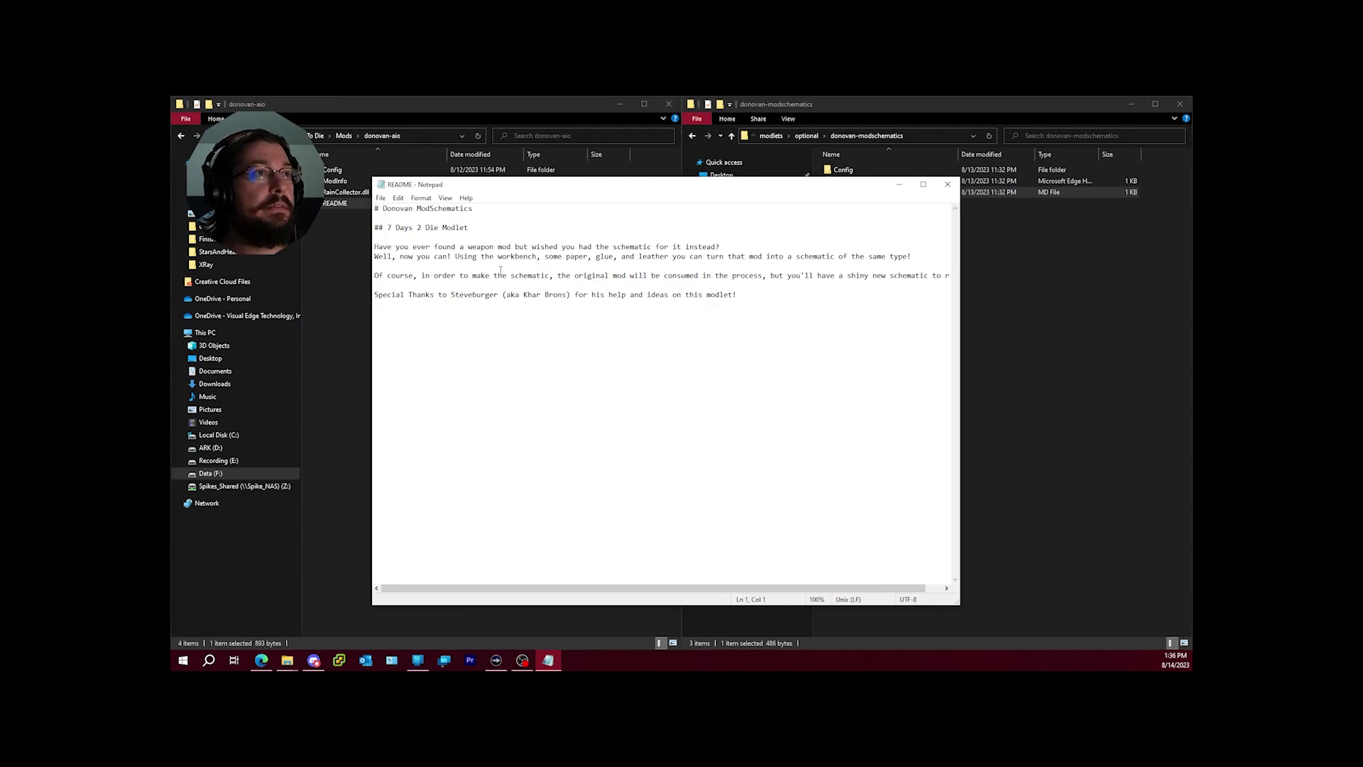
{"action": "left_click", "coordinate": [947, 184]}
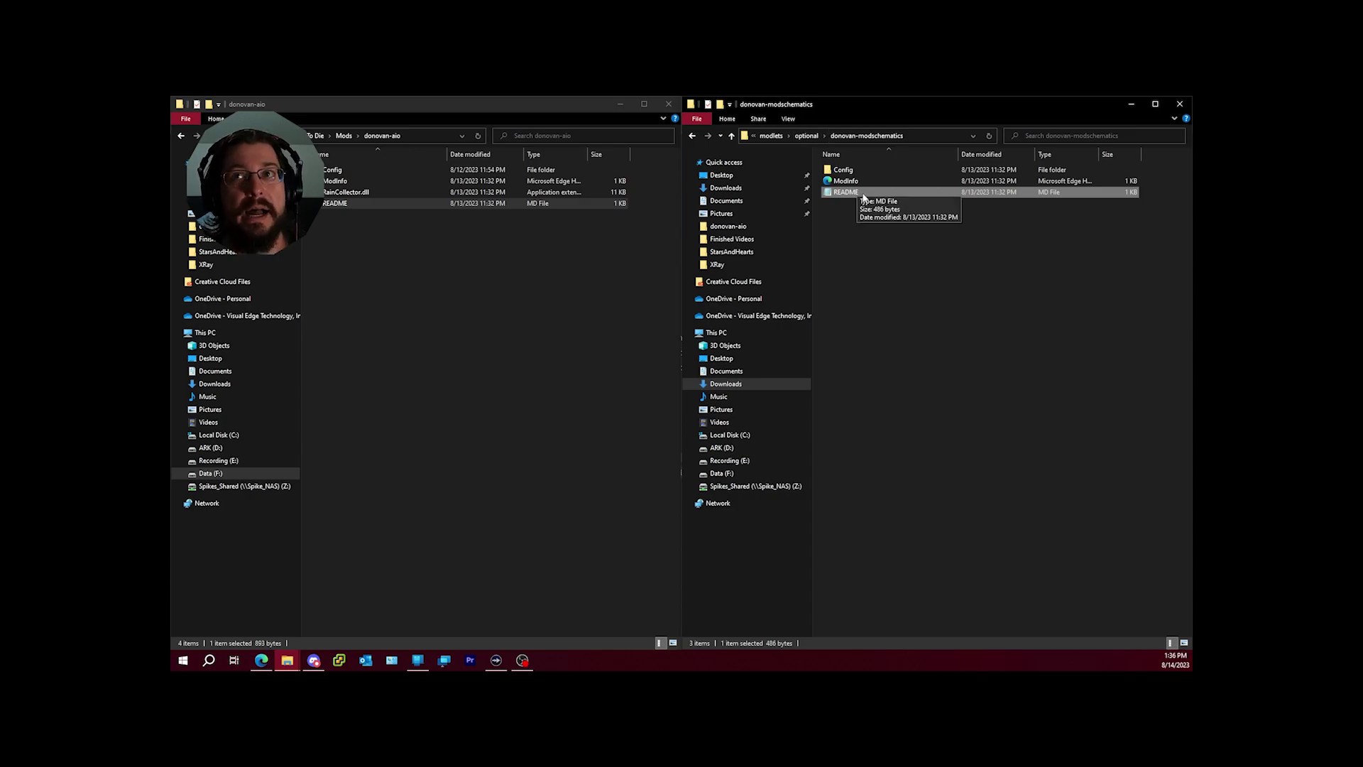
{"action": "key", "text": "BackSpace"}
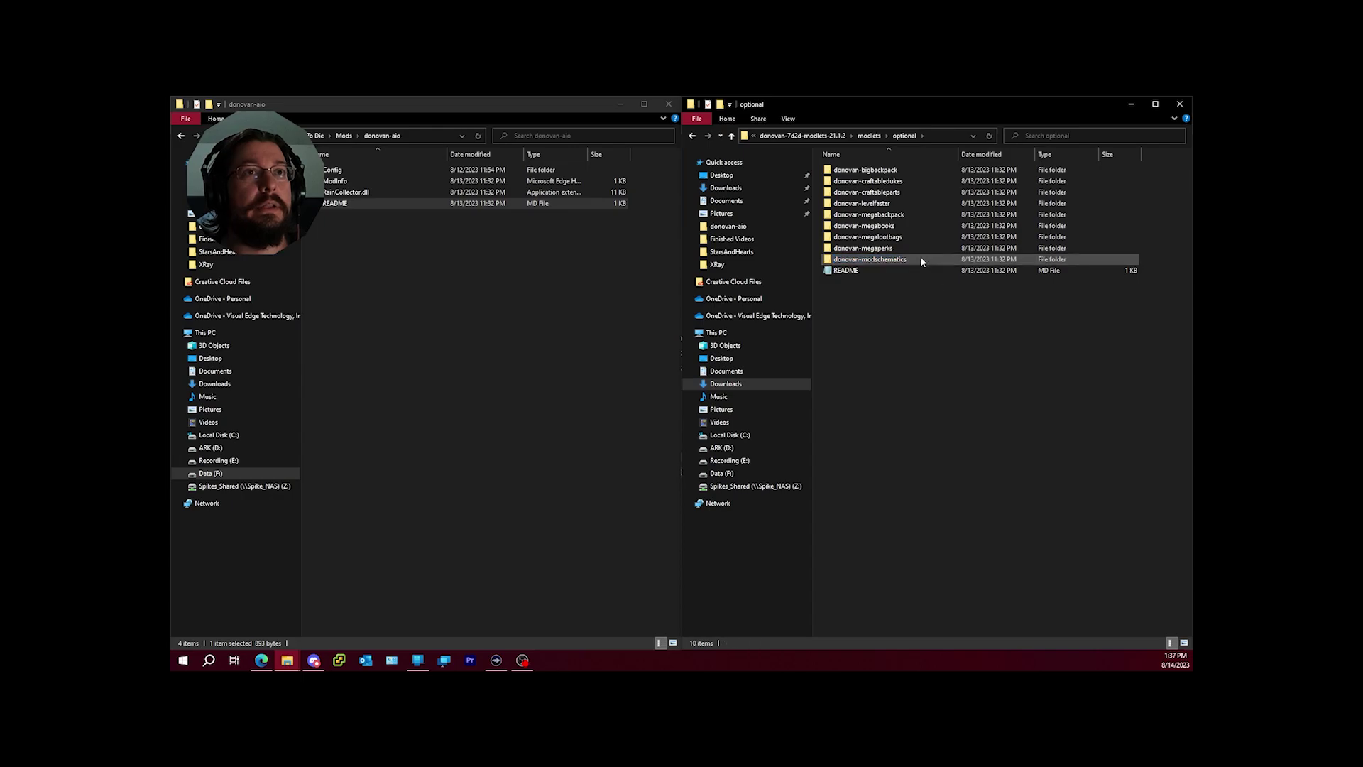
Select donovan-craftabledukes, donovan-craftableparts, donovan-levelfaster and donovan-modschematics in the optional folder, with the other window back at the Mods folder.
{"action": "left_click", "coordinate": [880, 204], "text": "ctrl"}
{"action": "left_click", "coordinate": [880, 191], "text": "ctrl"}
{"action": "left_click", "coordinate": [880, 181], "text": "ctrl"}
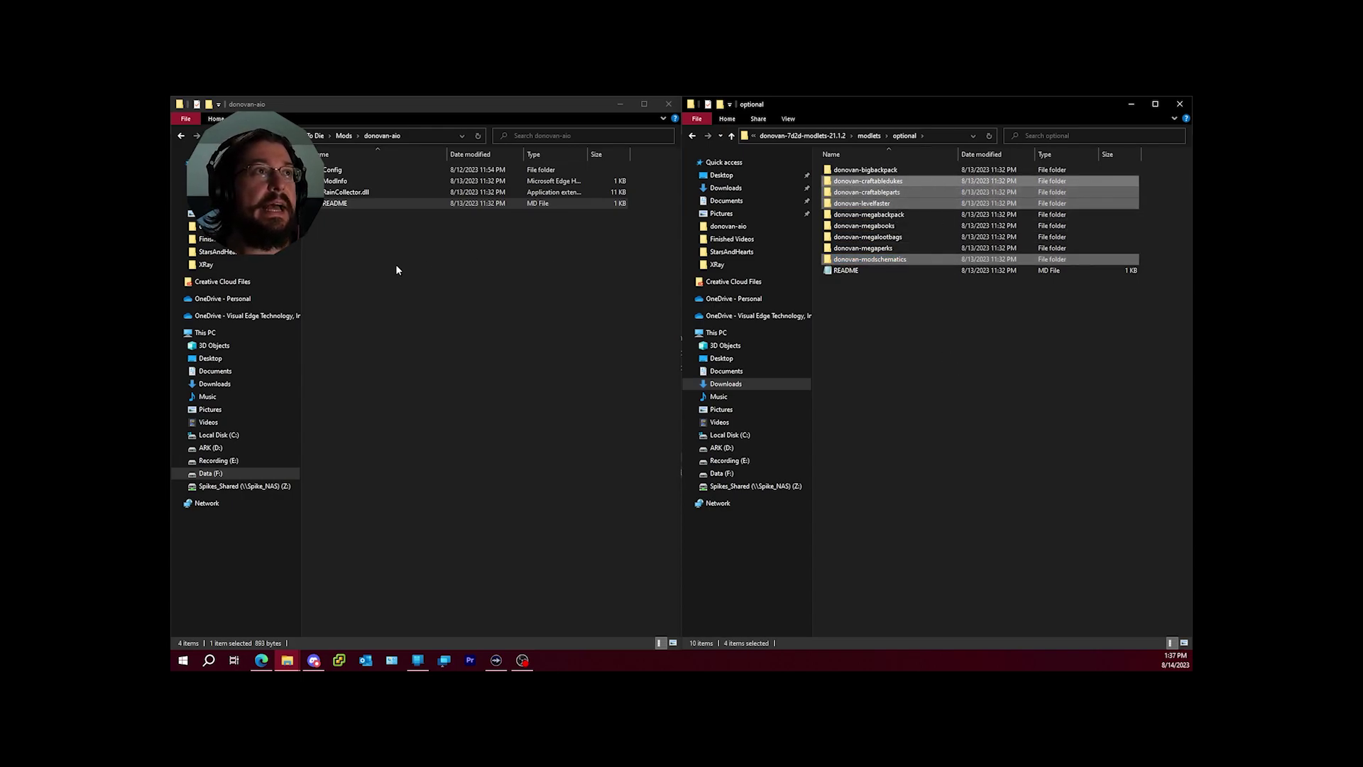
{"action": "left_click", "coordinate": [343, 136]}
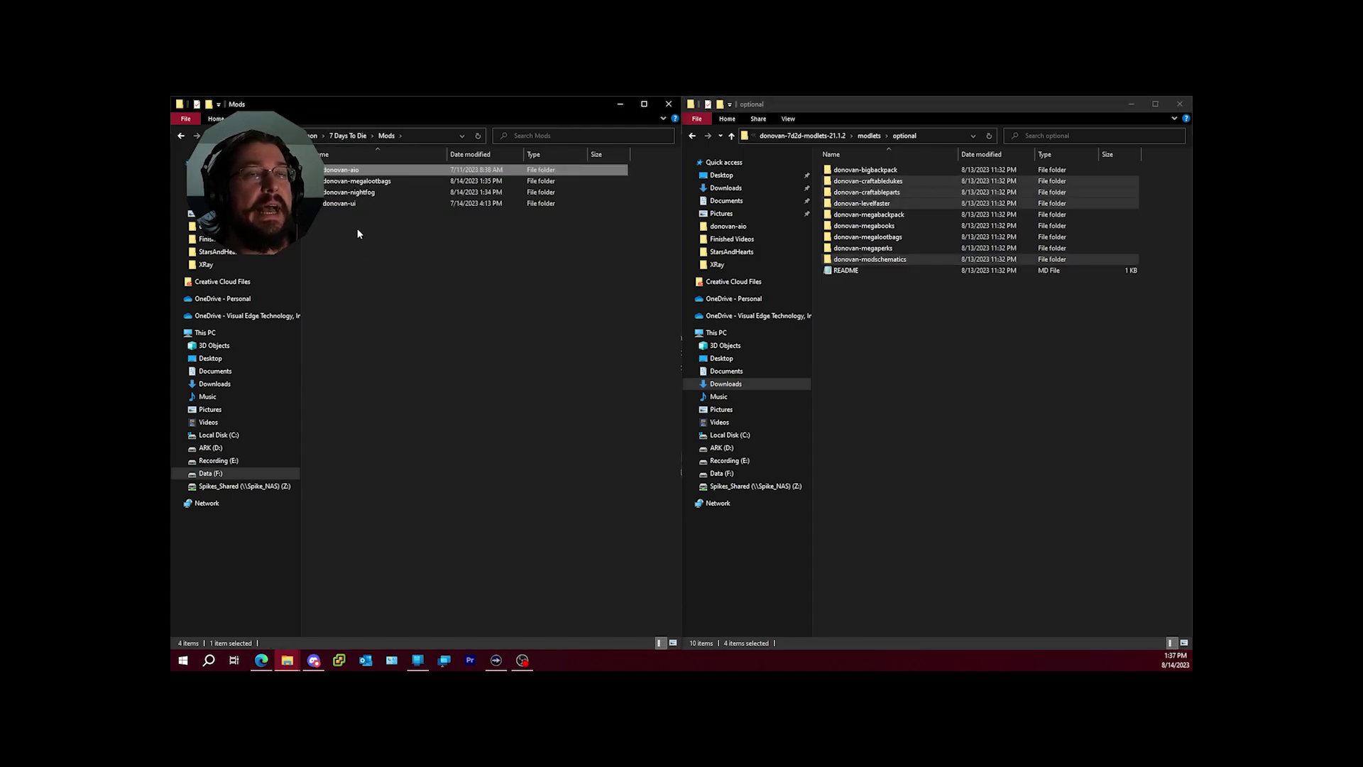
{"action": "left_click", "coordinate": [918, 314]}
{"action": "left_click", "coordinate": [889, 181]}
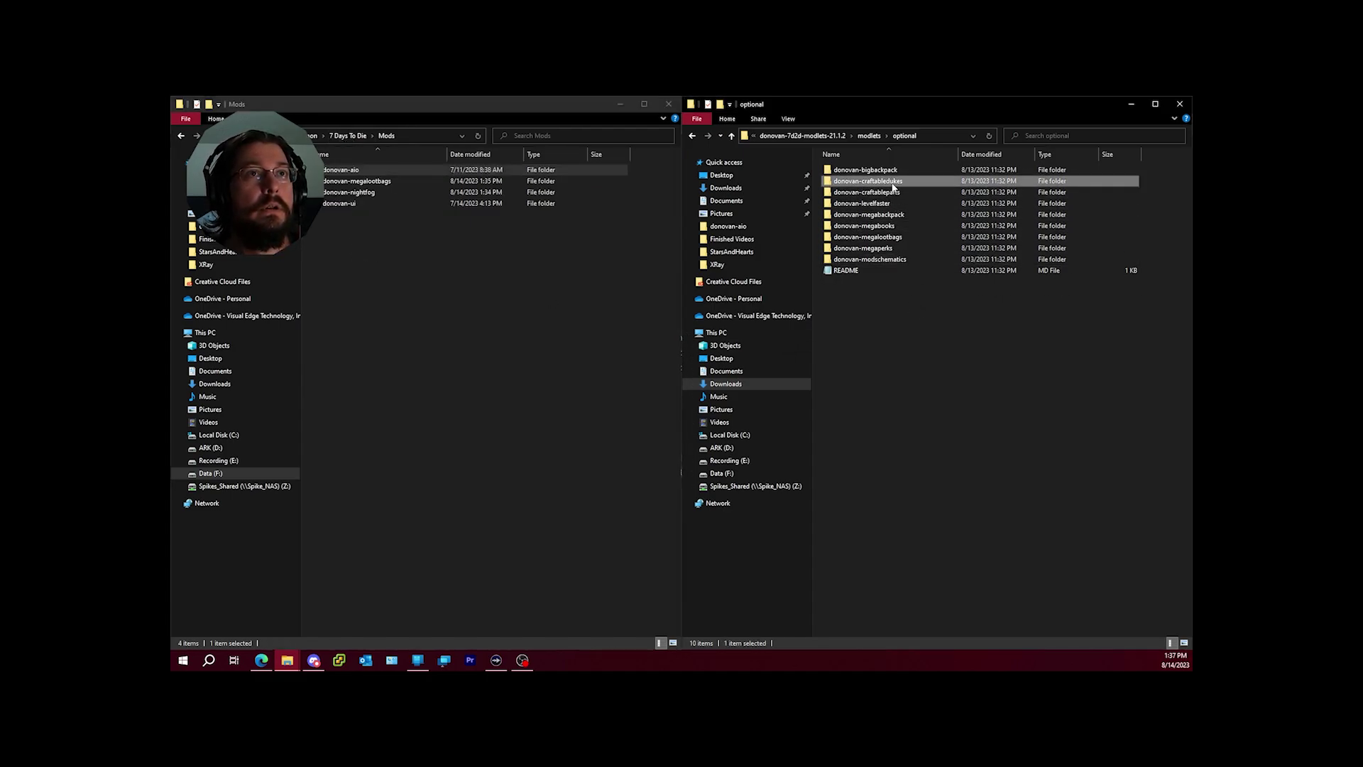
{"action": "left_click", "coordinate": [890, 195], "text": "ctrl"}
{"action": "left_click", "coordinate": [890, 204], "text": "ctrl"}
{"action": "left_click", "coordinate": [891, 259], "text": "ctrl"}
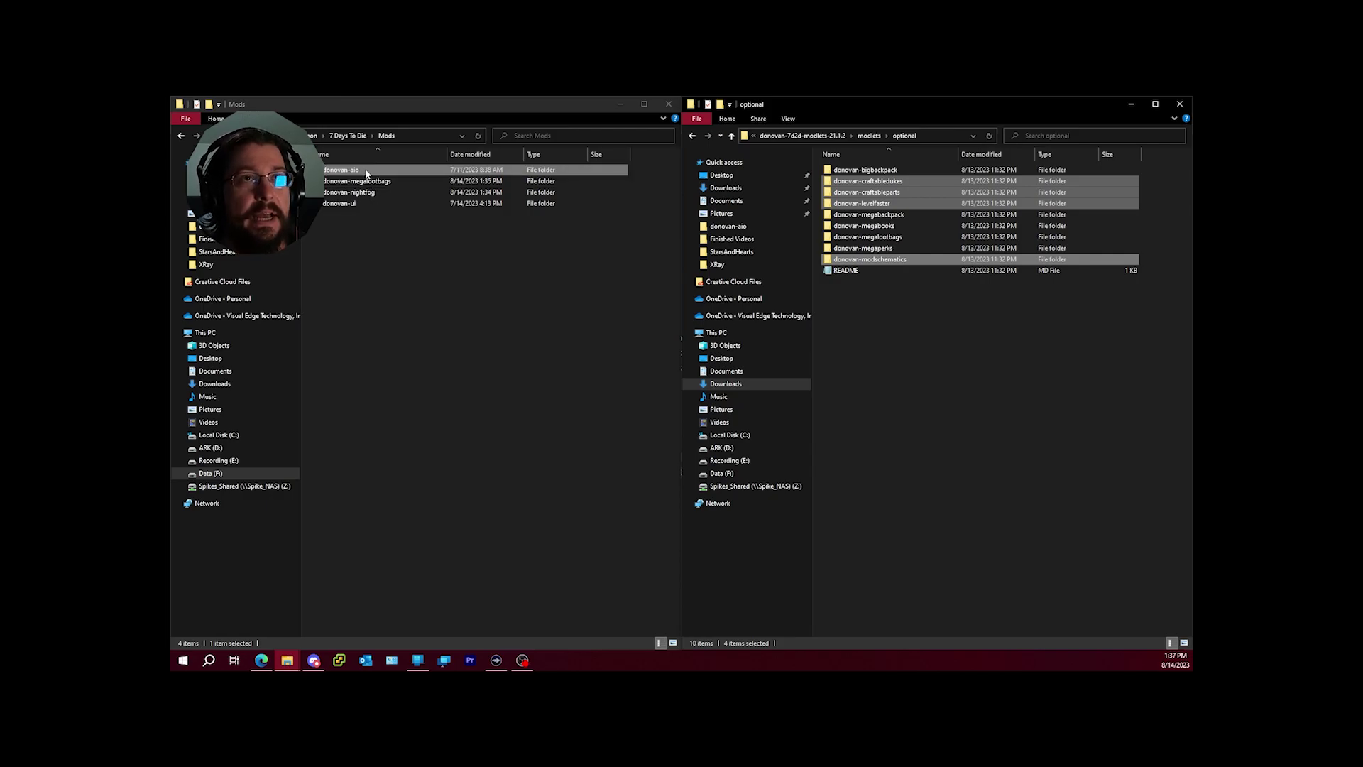
Highlight donovan-megalootbags and donovan-megabackpack in the optional folder, and donovan-aio and donovan-megalootbags in the Mods folder, one at a time.
{"action": "left_click", "coordinate": [883, 313]}
{"action": "left_click", "coordinate": [882, 240]}
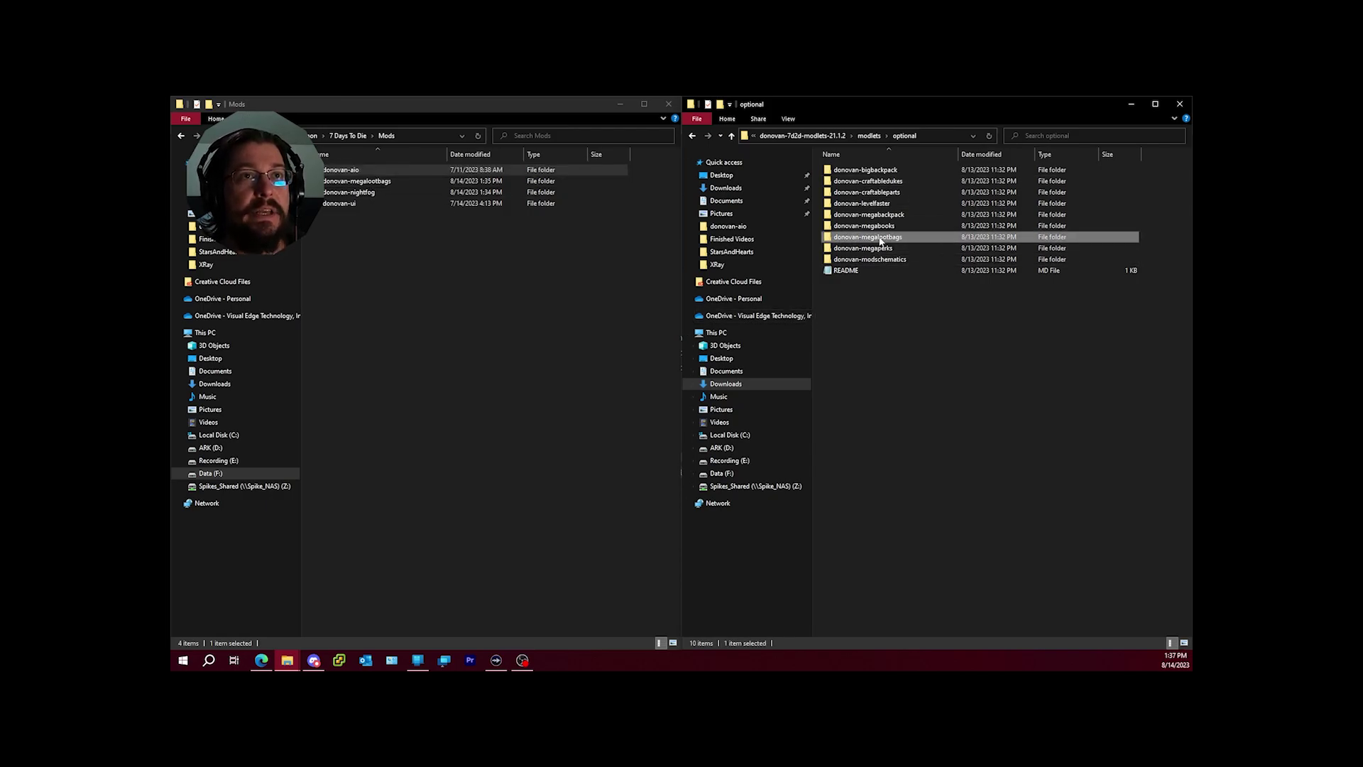
{"action": "left_click", "coordinate": [883, 215]}
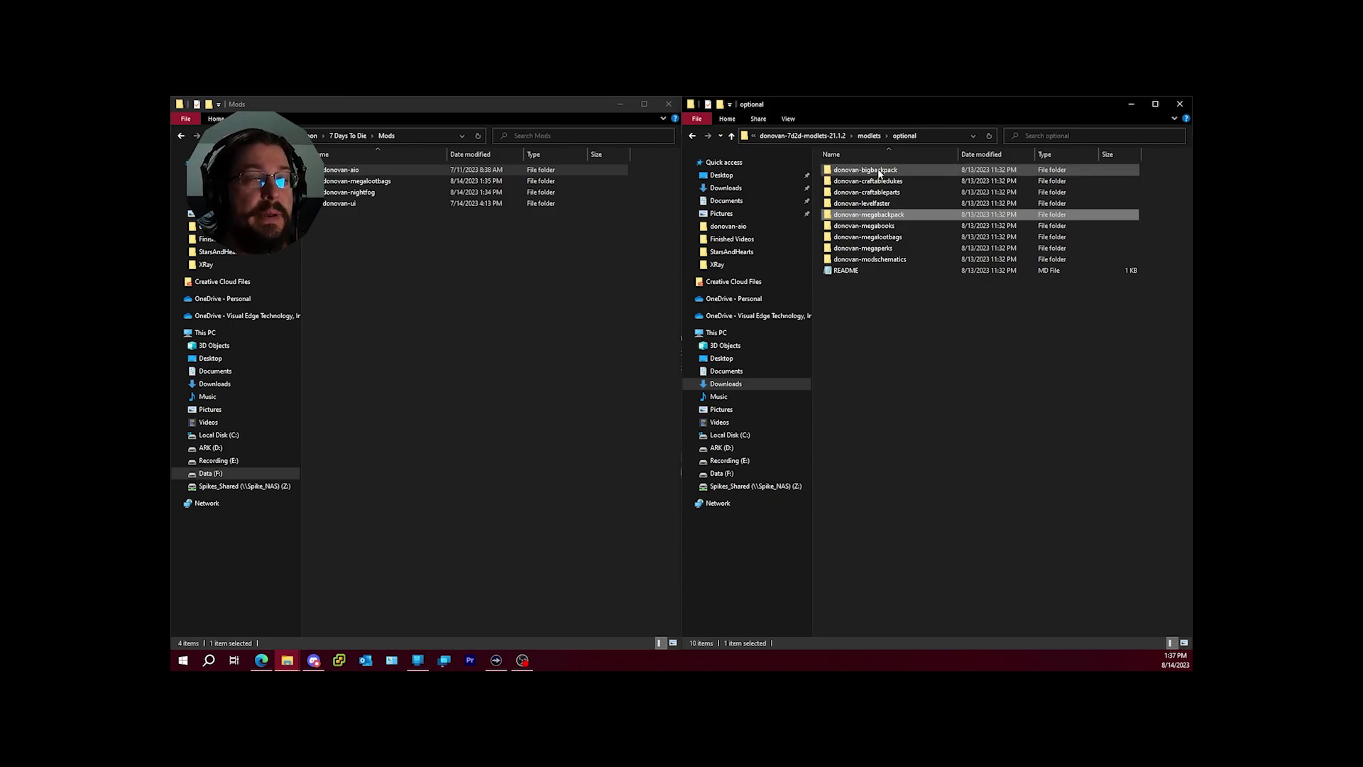
{"action": "left_click", "coordinate": [357, 174]}
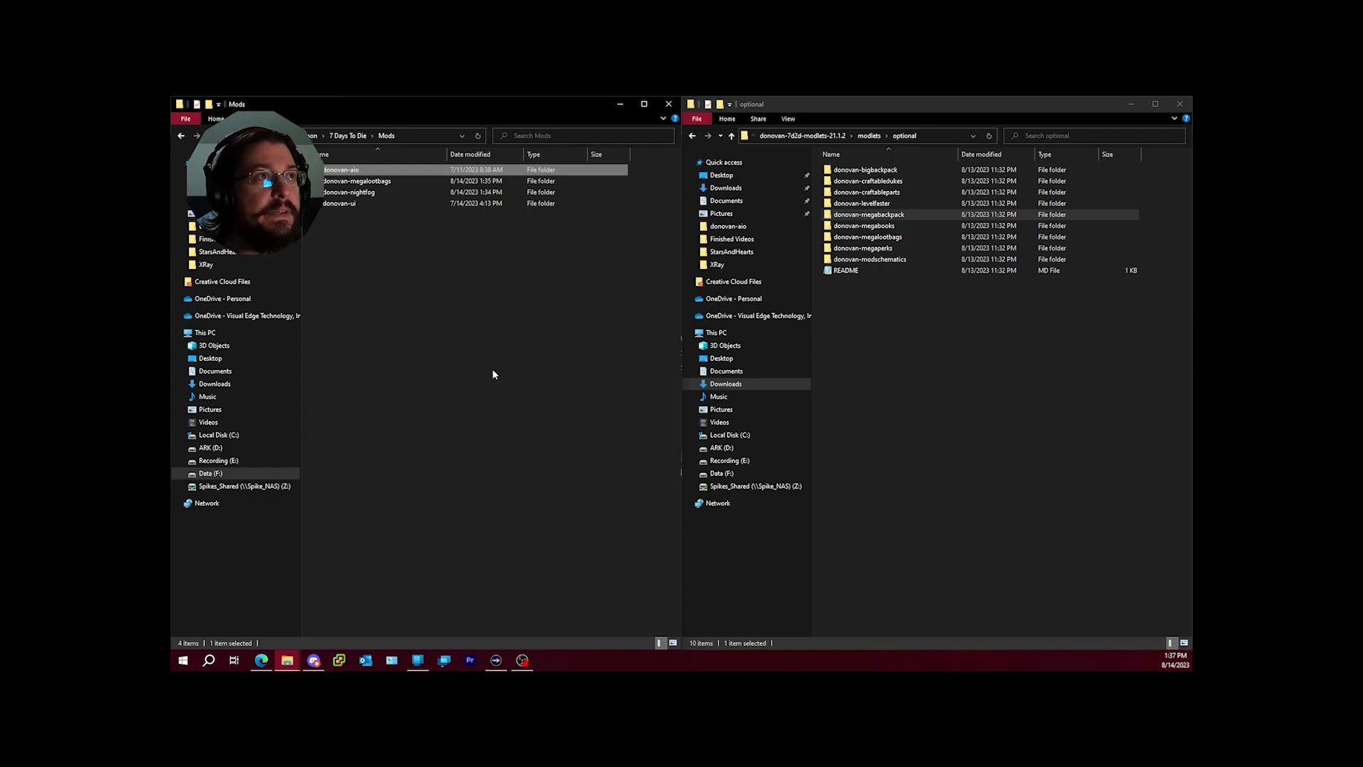
{"action": "left_click", "coordinate": [389, 181]}
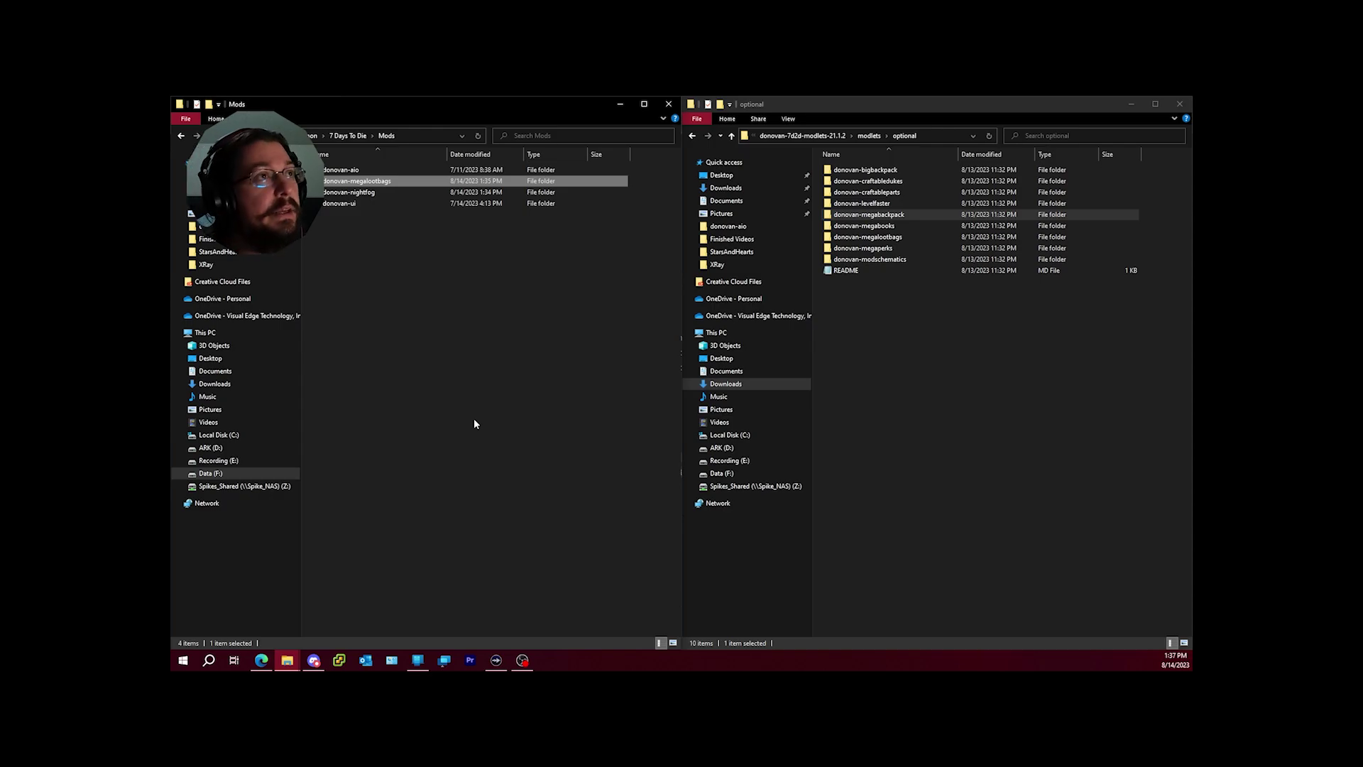
Permanently delete the donovan-megalootbags and donovan-nightfog folders from the game's Mods folder.
{"action": "key", "text": "shift+Delete"}
{"action": "key", "text": "Return"}
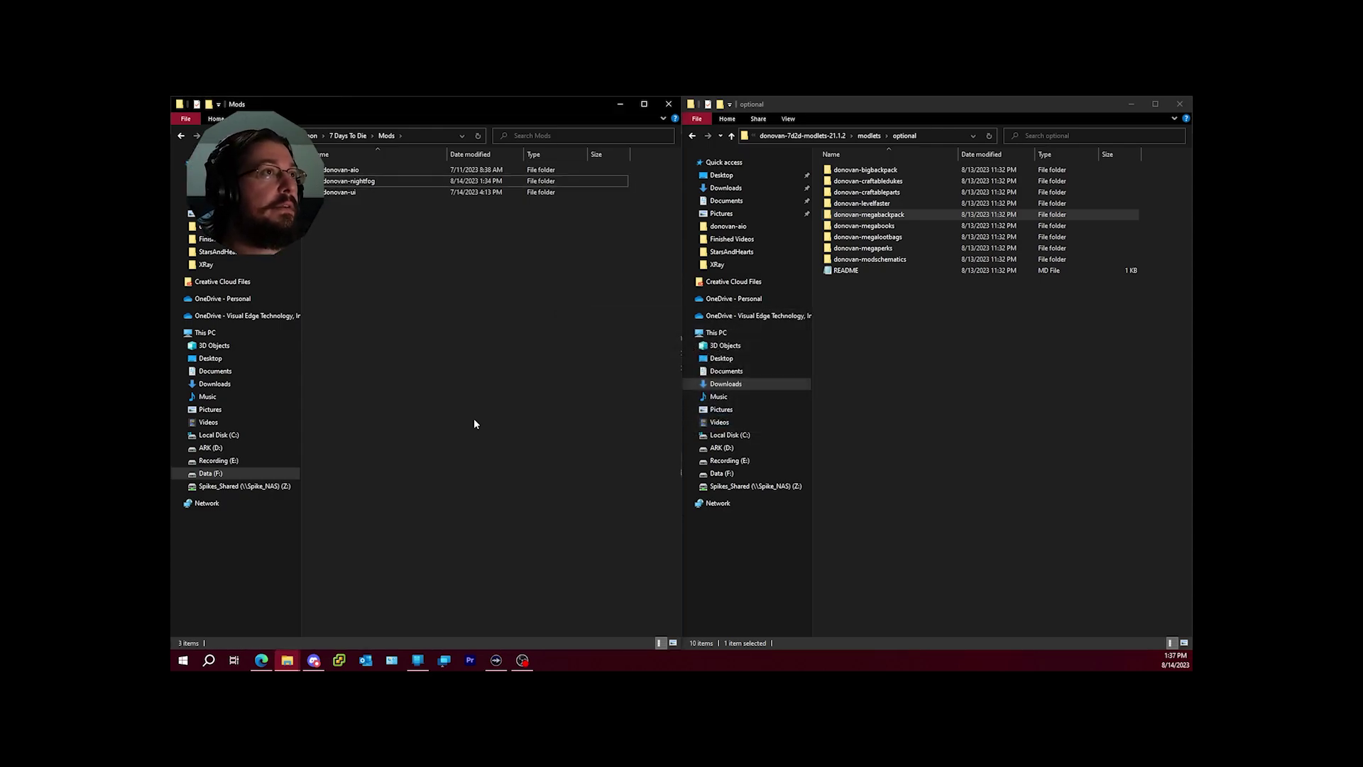
{"action": "key", "text": "shift+Delete"}
{"action": "key", "text": "Return"}
Highlight donovan-craftableparts and donovan-levelfaster in the optional folder, one at a time.
{"action": "left_click", "coordinate": [879, 360]}
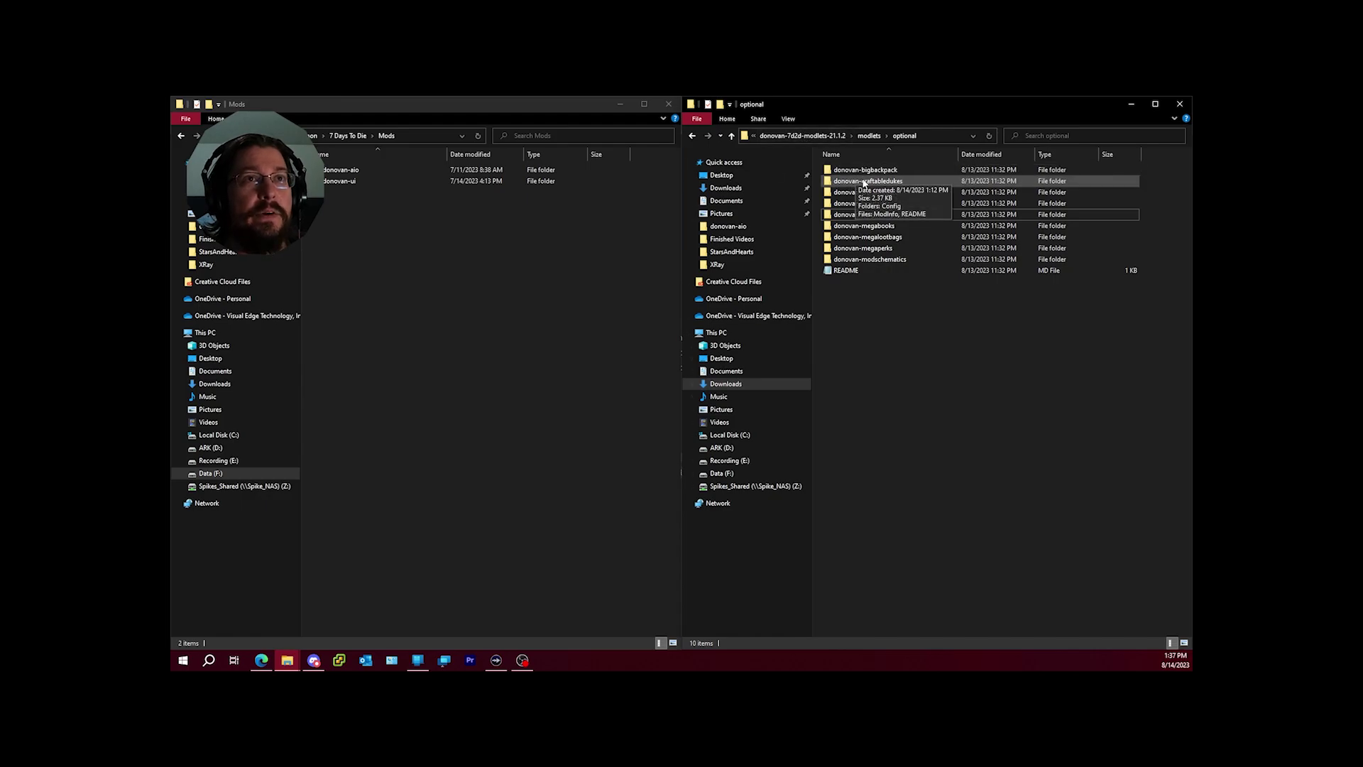
{"action": "left_click", "coordinate": [892, 194]}
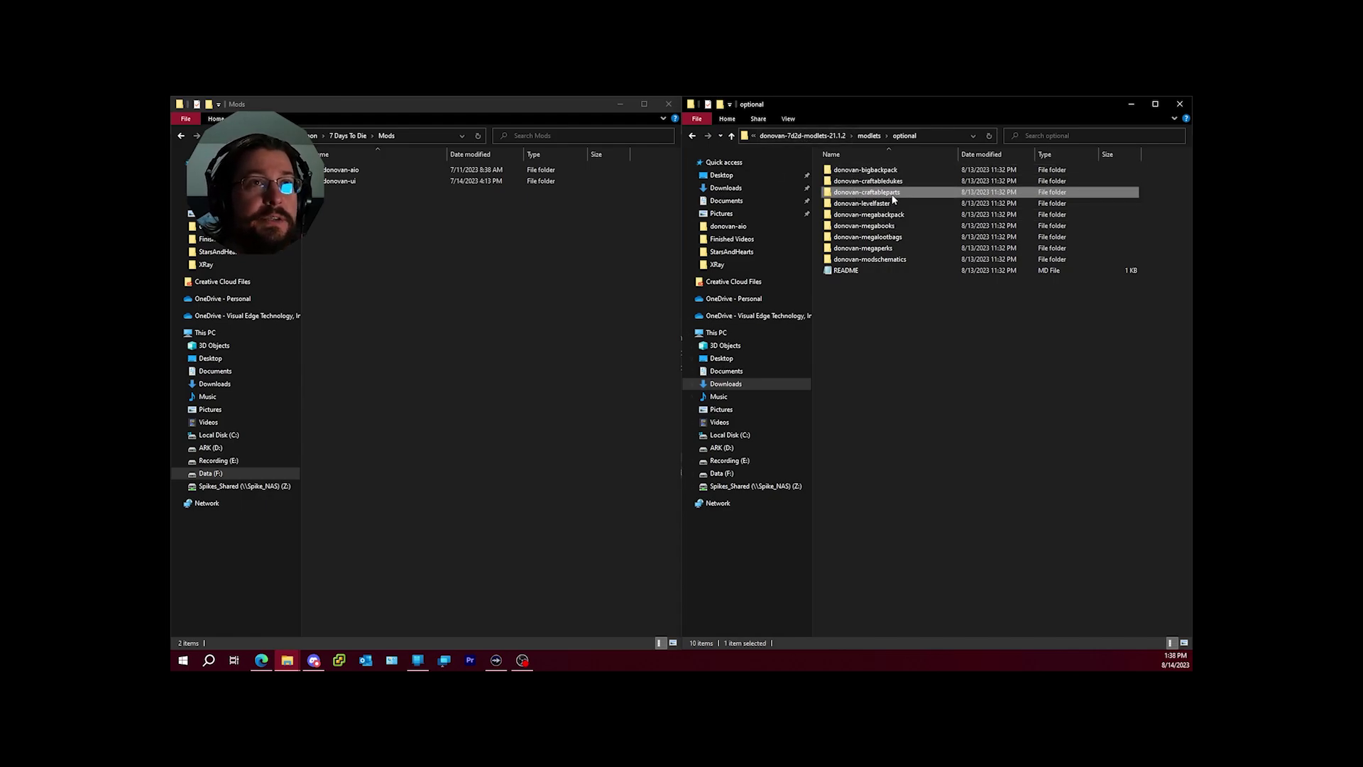
{"action": "left_click", "coordinate": [898, 205]}
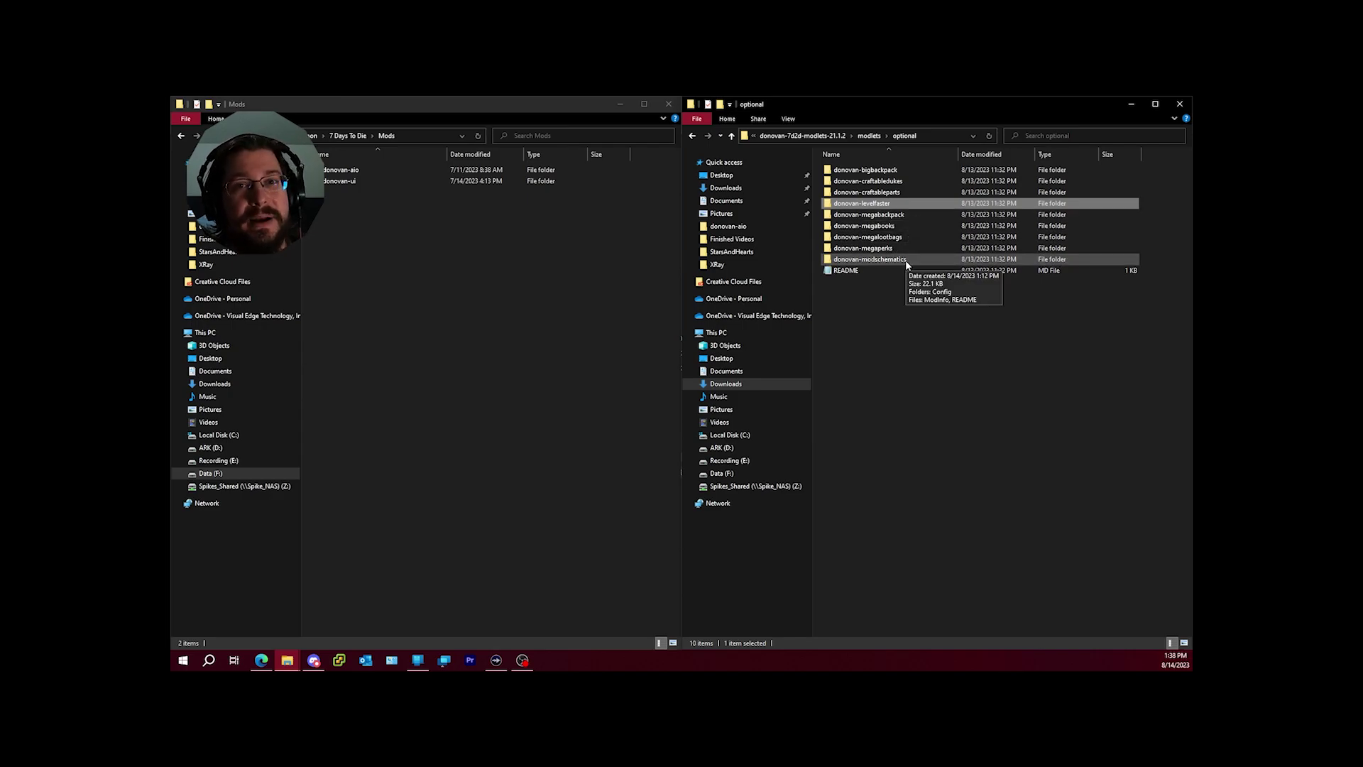
Open 7dLauncher from the 7 Days To Die folder, check its Use EasyAntiCheat (EAC) option, and close the launcher.
{"action": "left_click", "coordinate": [577, 390]}
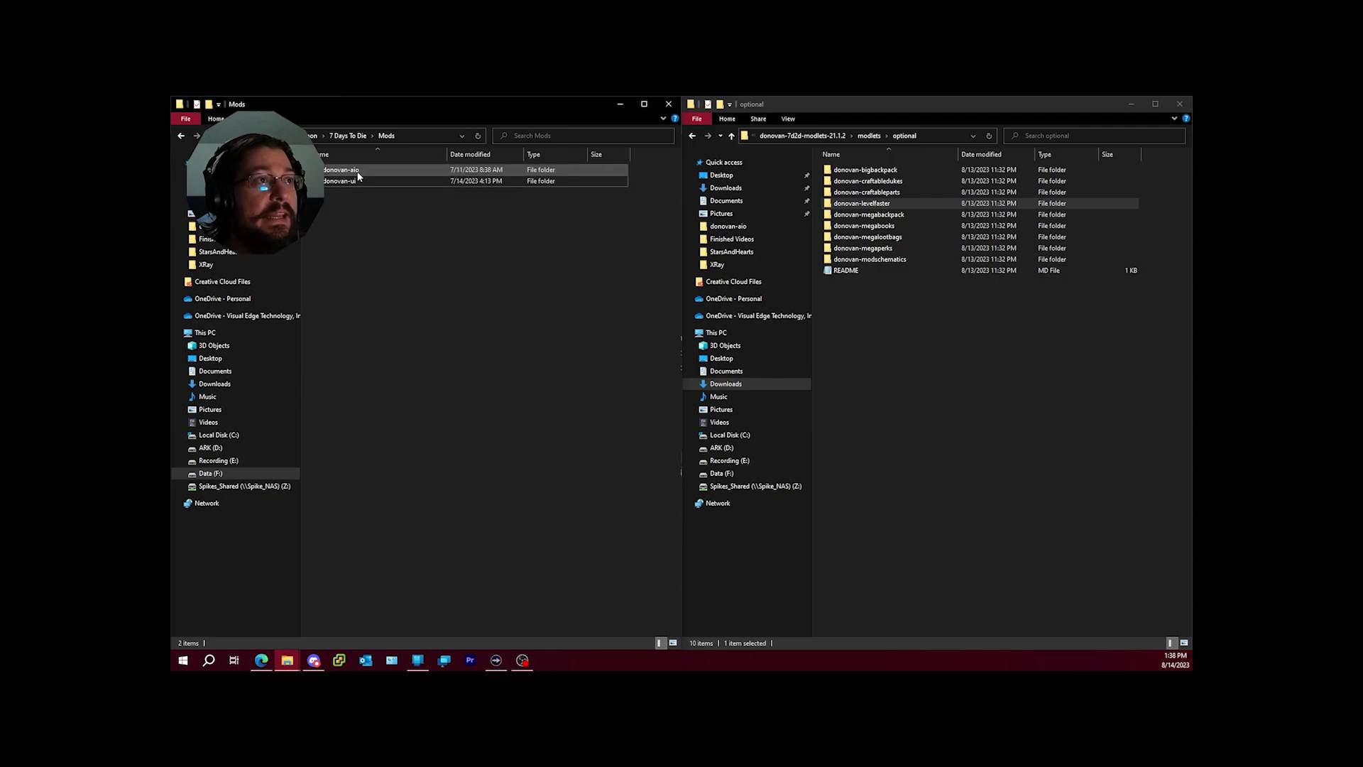
{"action": "mouse_move", "coordinate": [357, 176]}
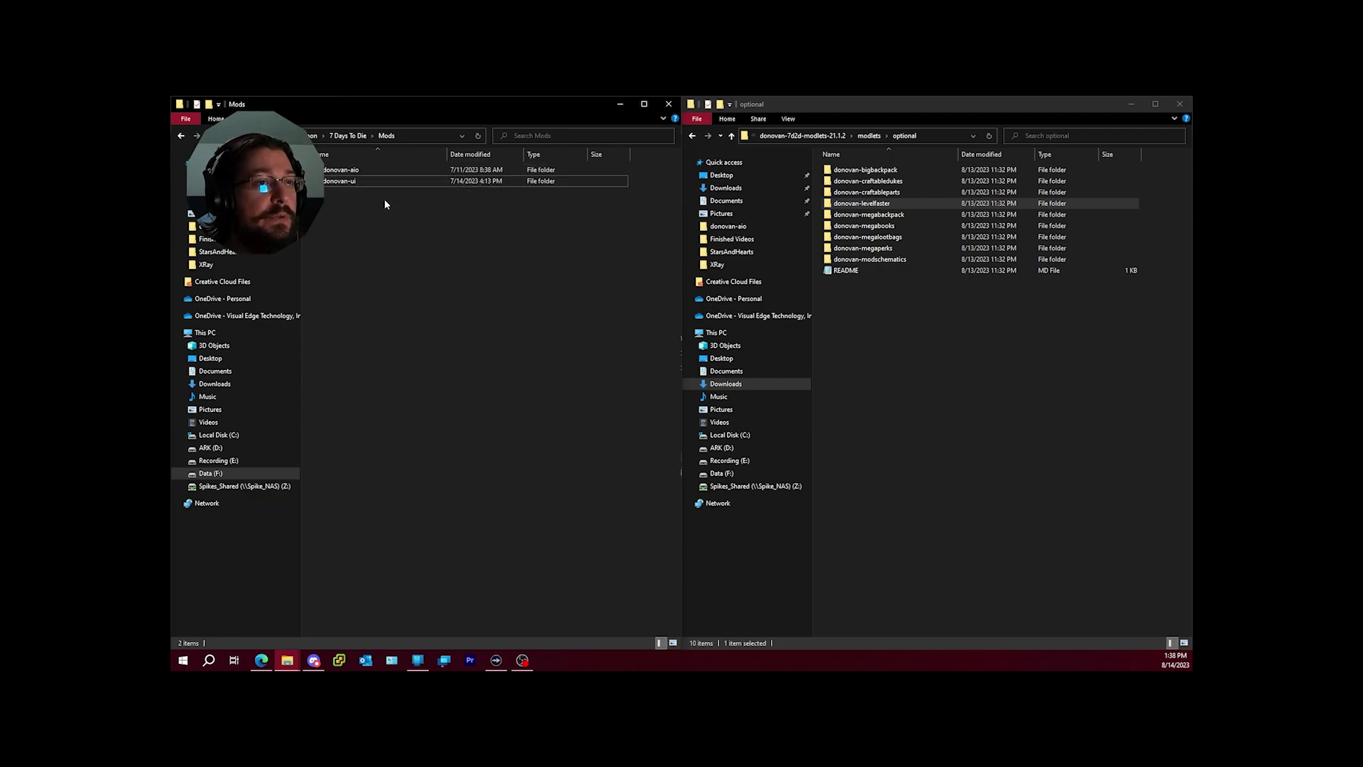
{"action": "left_click", "coordinate": [351, 137]}
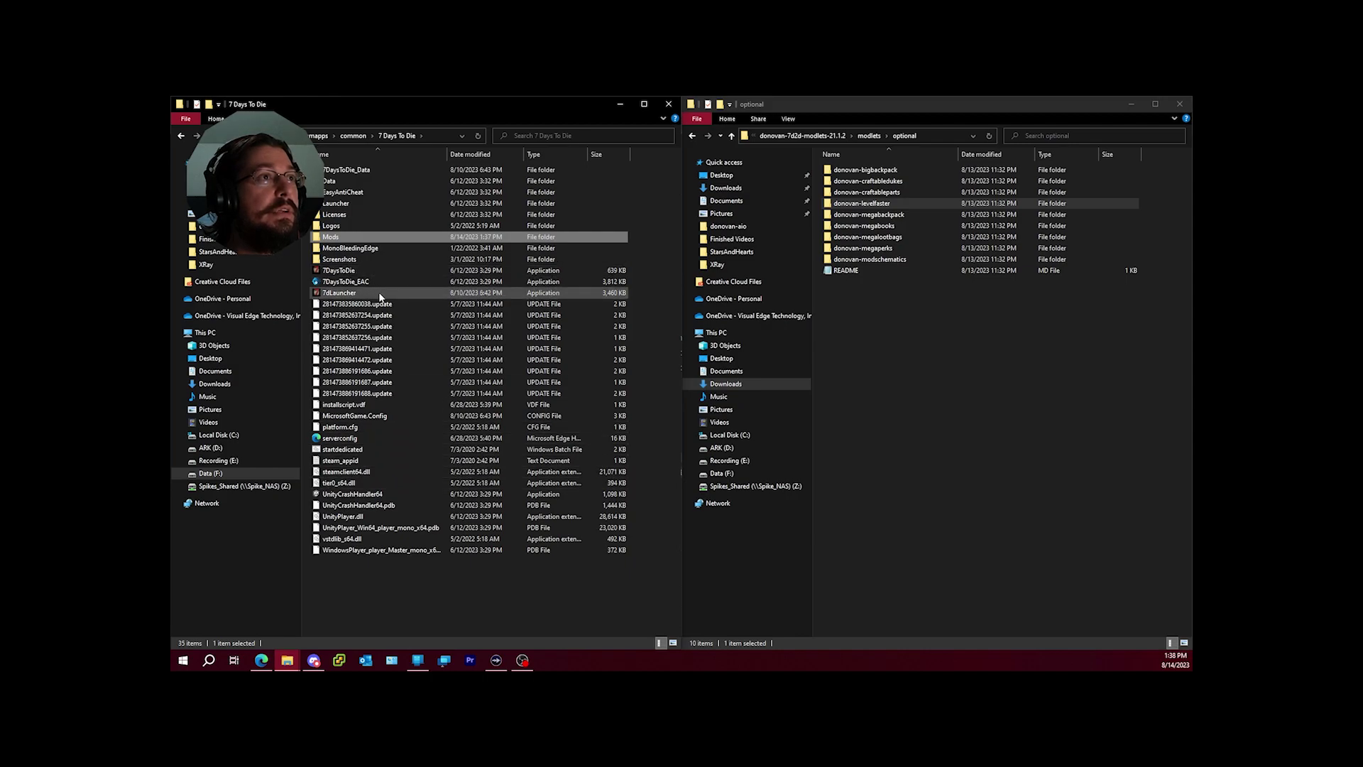
{"action": "double_click", "coordinate": [339, 292]}
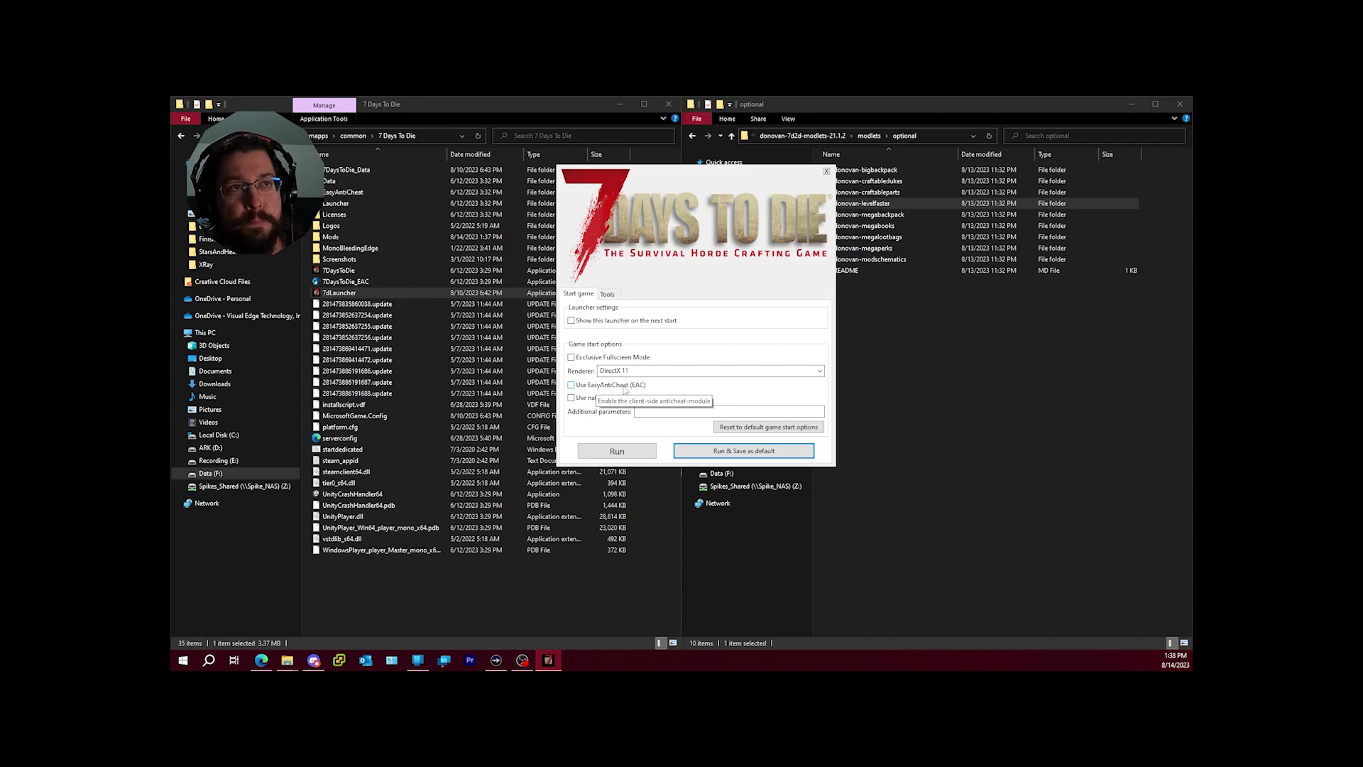
{"action": "left_click", "coordinate": [826, 171]}
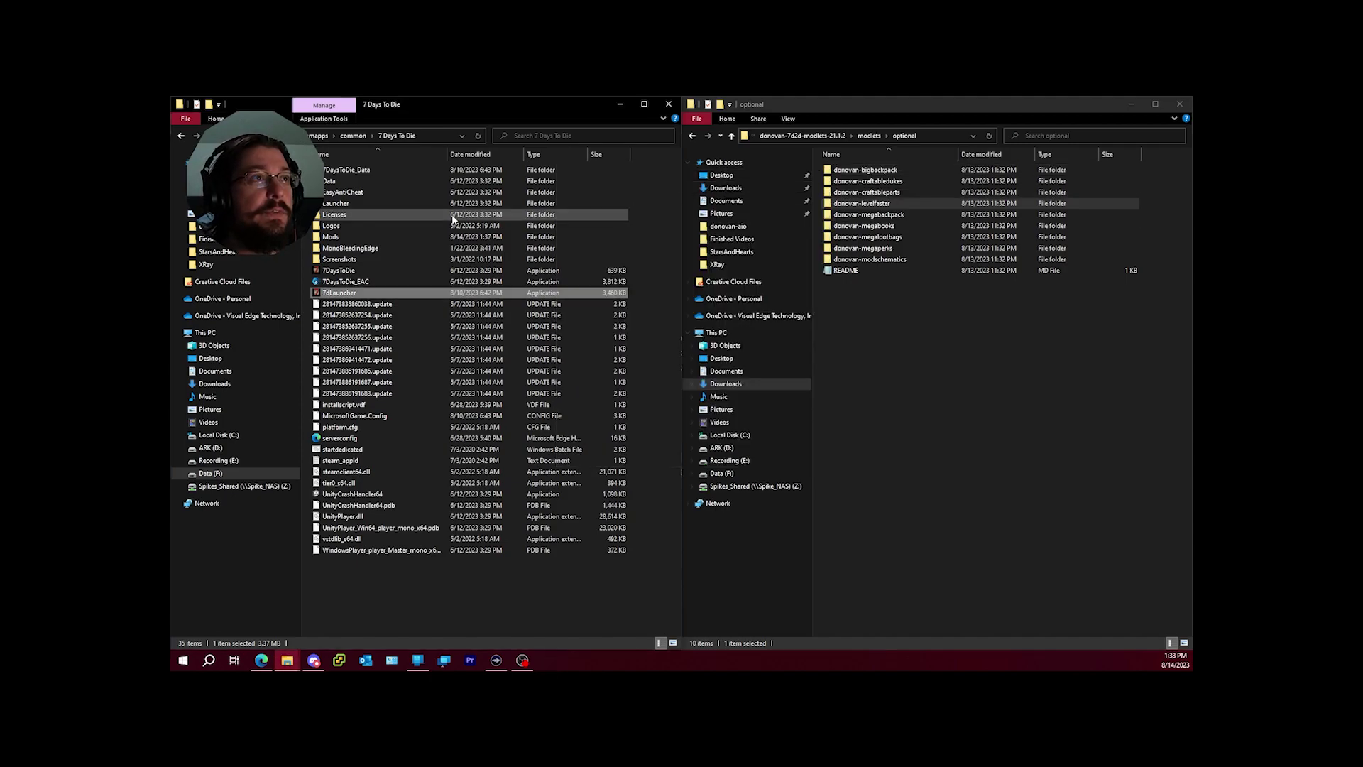
Open the README of the installed donovan-aio modlet, highlight bettercollectors in the list of included modlets, and close it.
{"action": "double_click", "coordinate": [339, 236]}
{"action": "double_click", "coordinate": [364, 172]}
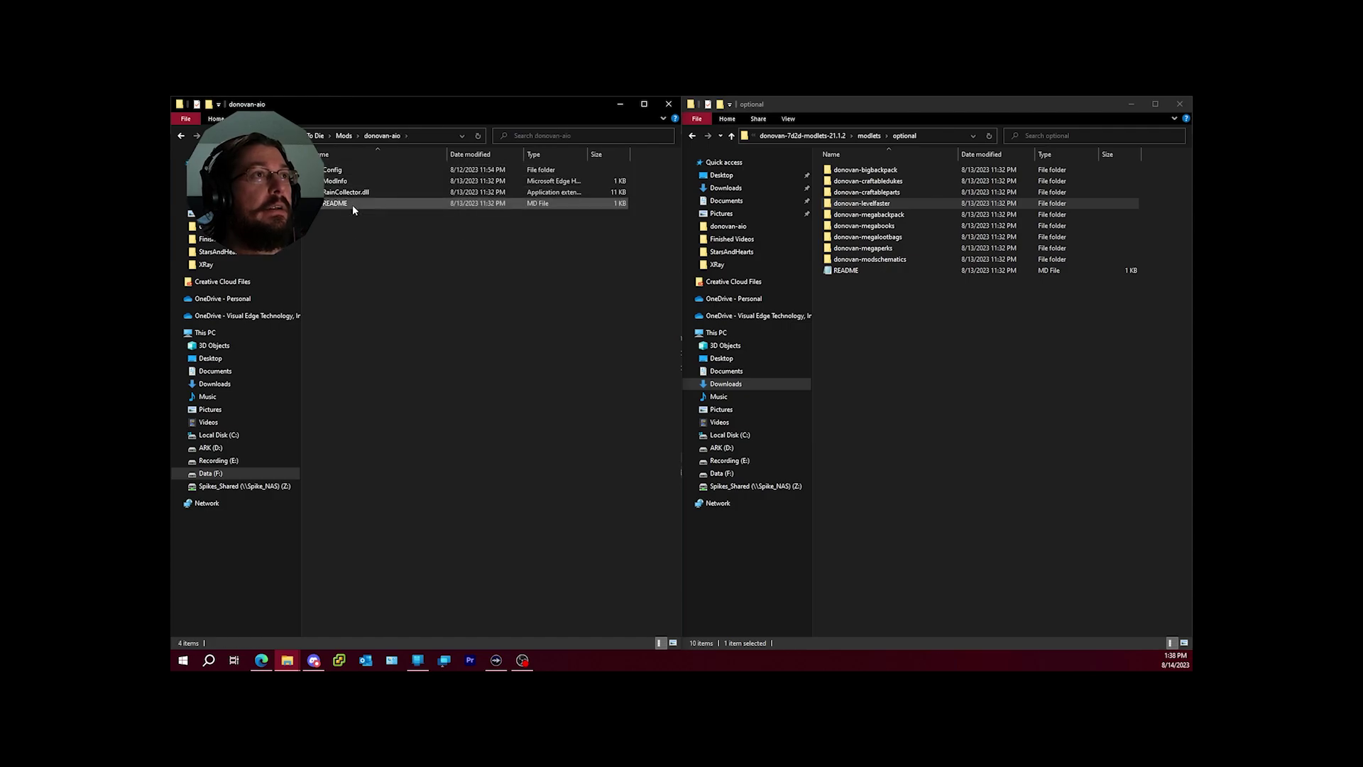
{"action": "double_click", "coordinate": [352, 204]}
{"action": "left_click_drag", "start_coordinate": [405, 382], "coordinate": [379, 381]}
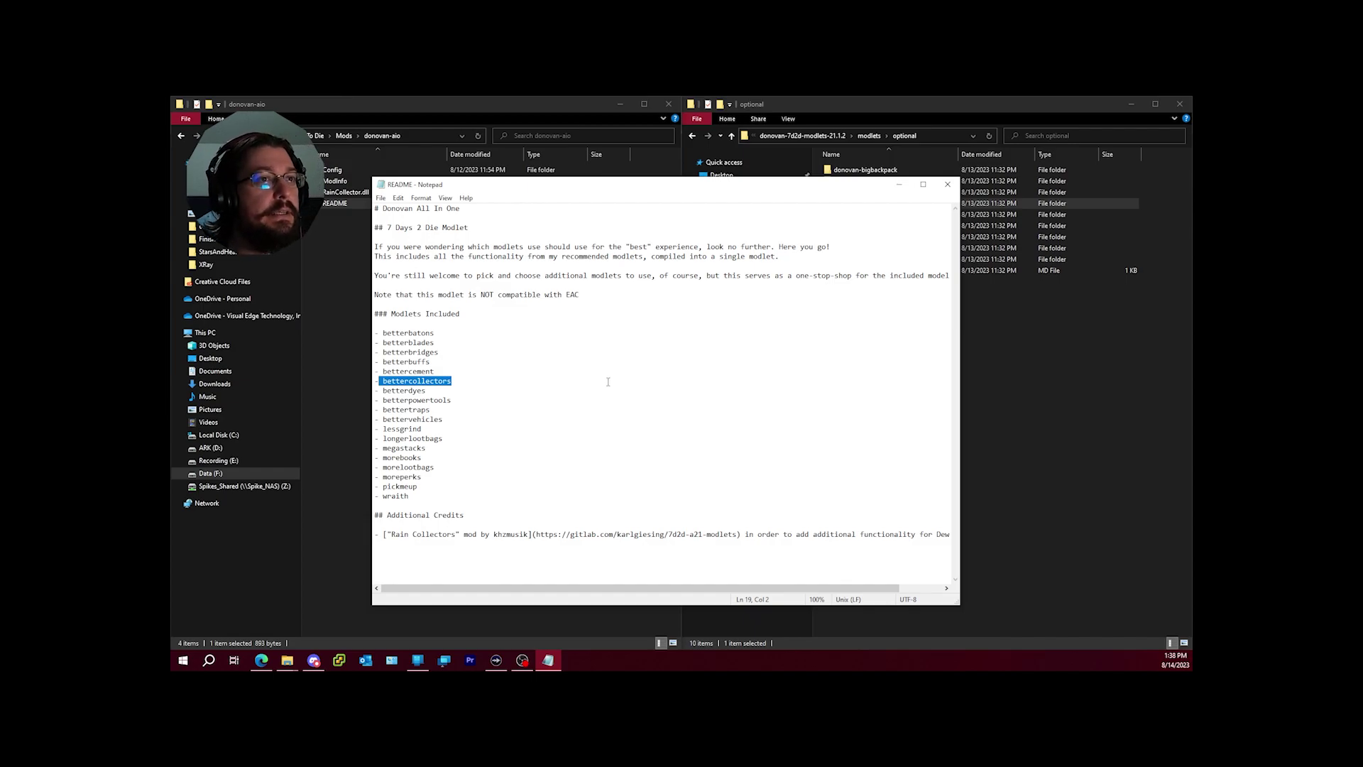
{"action": "left_click", "coordinate": [947, 185]}
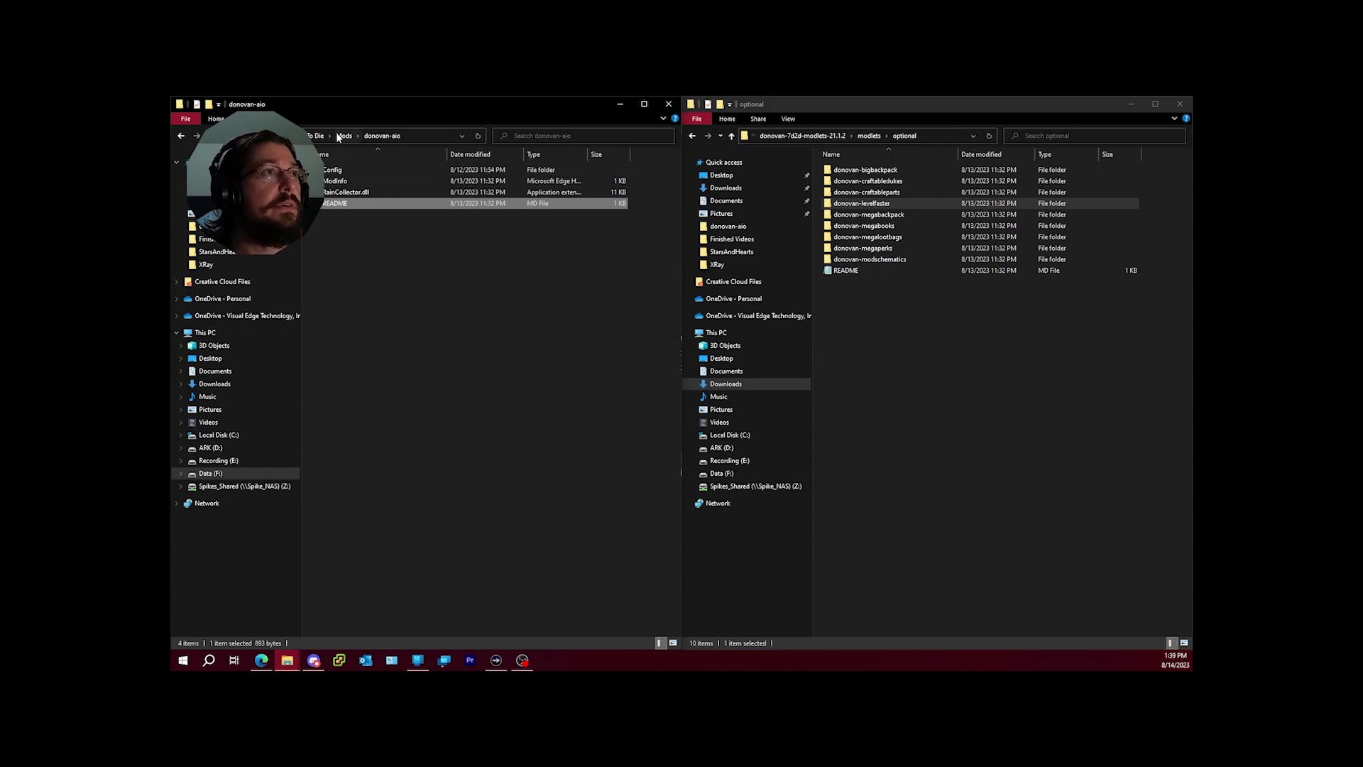
Open the recipes file from the game's Data\Config folder in Notepad++ and maximize its window.
{"action": "left_click", "coordinate": [314, 134]}
{"action": "double_click", "coordinate": [338, 181]}
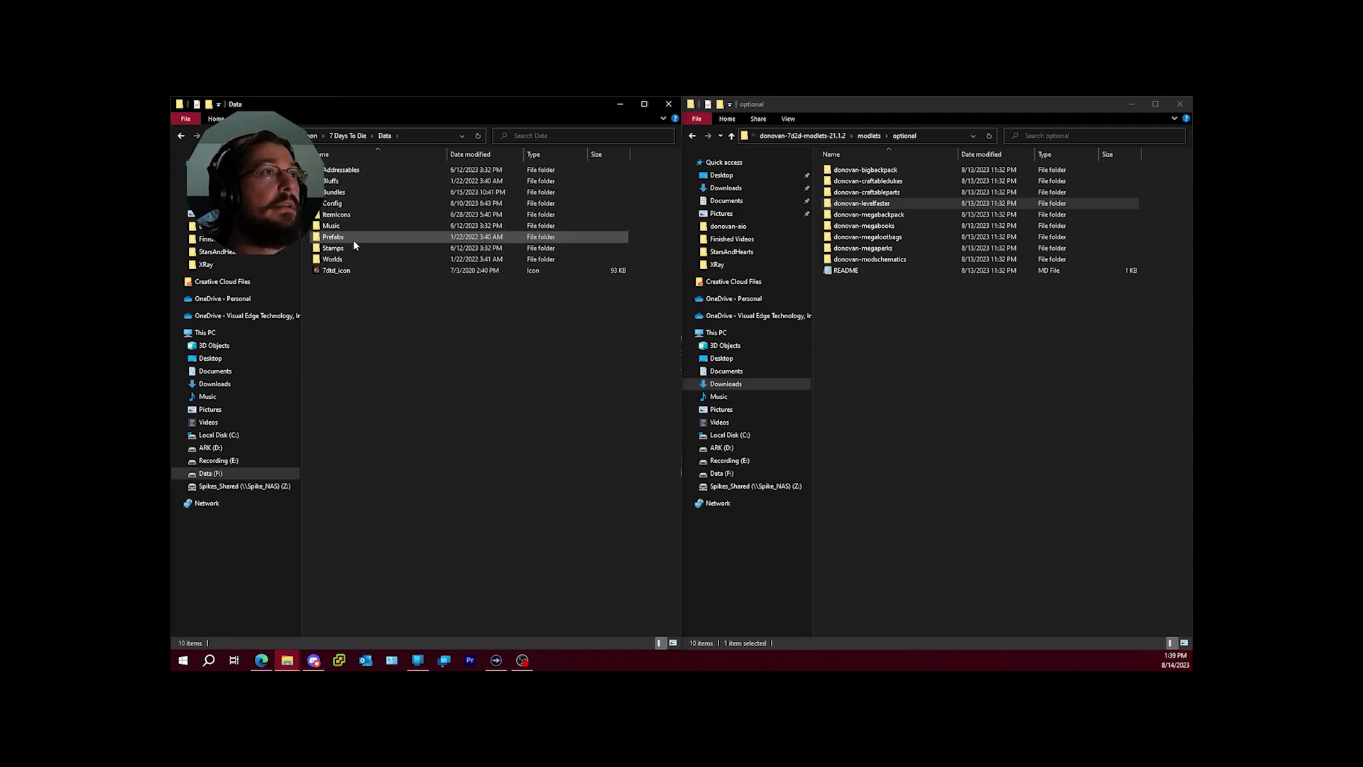
{"action": "double_click", "coordinate": [342, 202]}
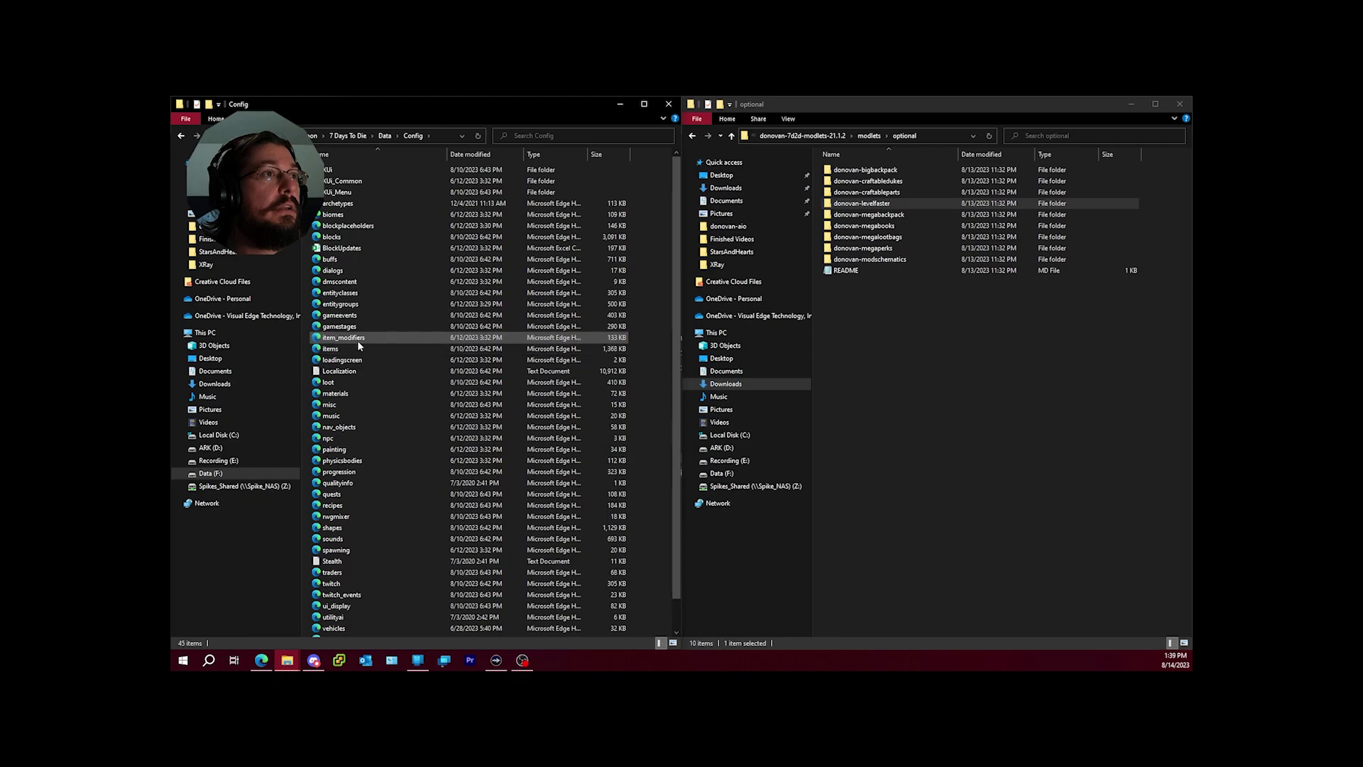
{"action": "right_click", "coordinate": [356, 504]}
{"action": "left_click", "coordinate": [399, 342]}
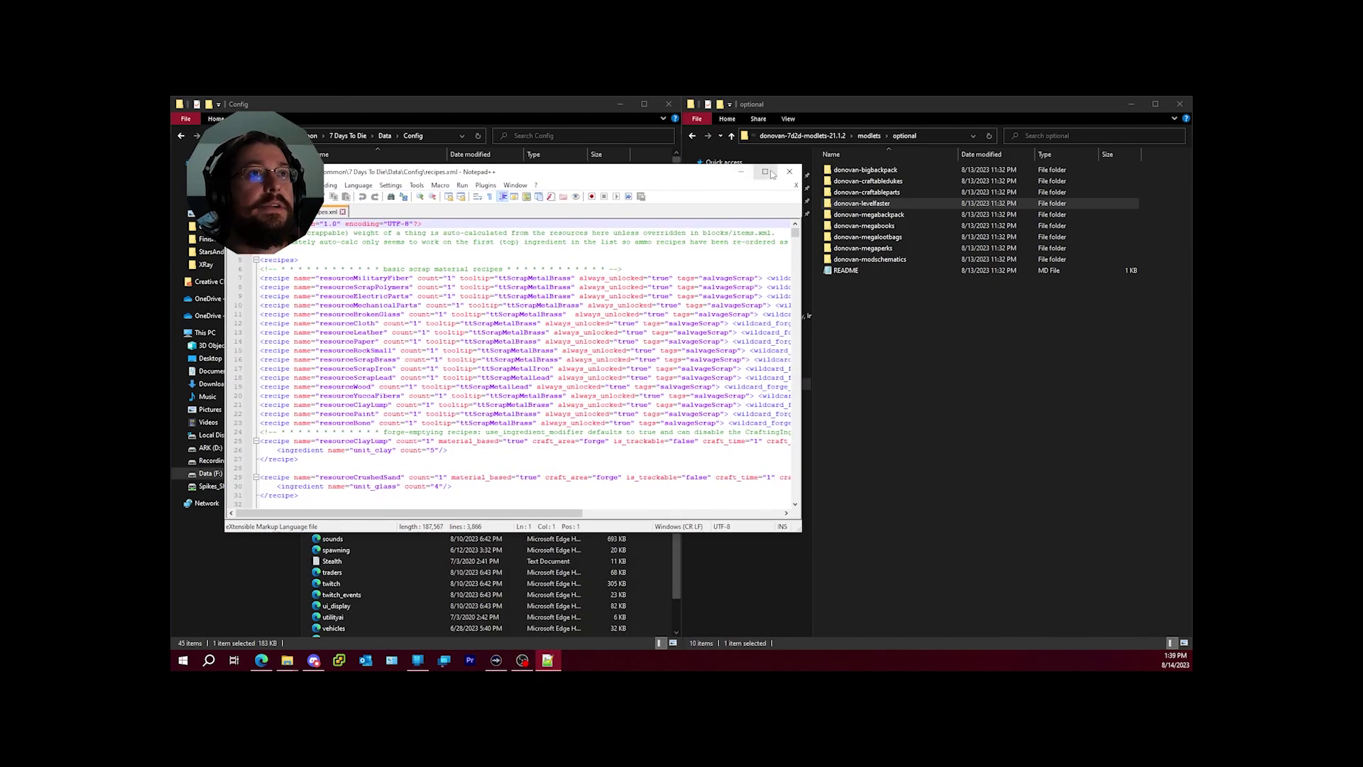
{"action": "left_click", "coordinate": [765, 172]}
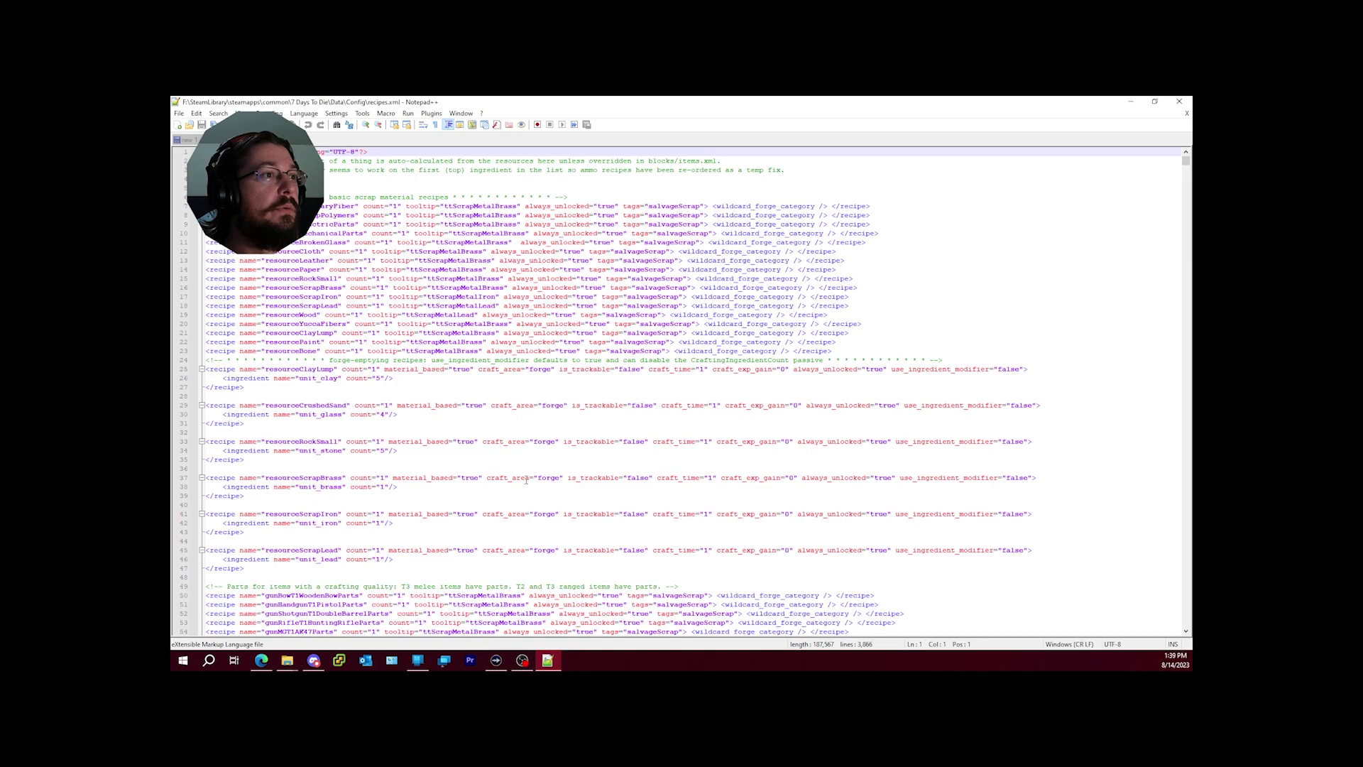
In the ammo9mmBulletBall recipe, try a resourceGunPowder count of 2, and close Notepad++ without saving.
{"action": "scroll", "coordinate": [526, 480], "scroll_direction": "down", "scroll_amount": 20}
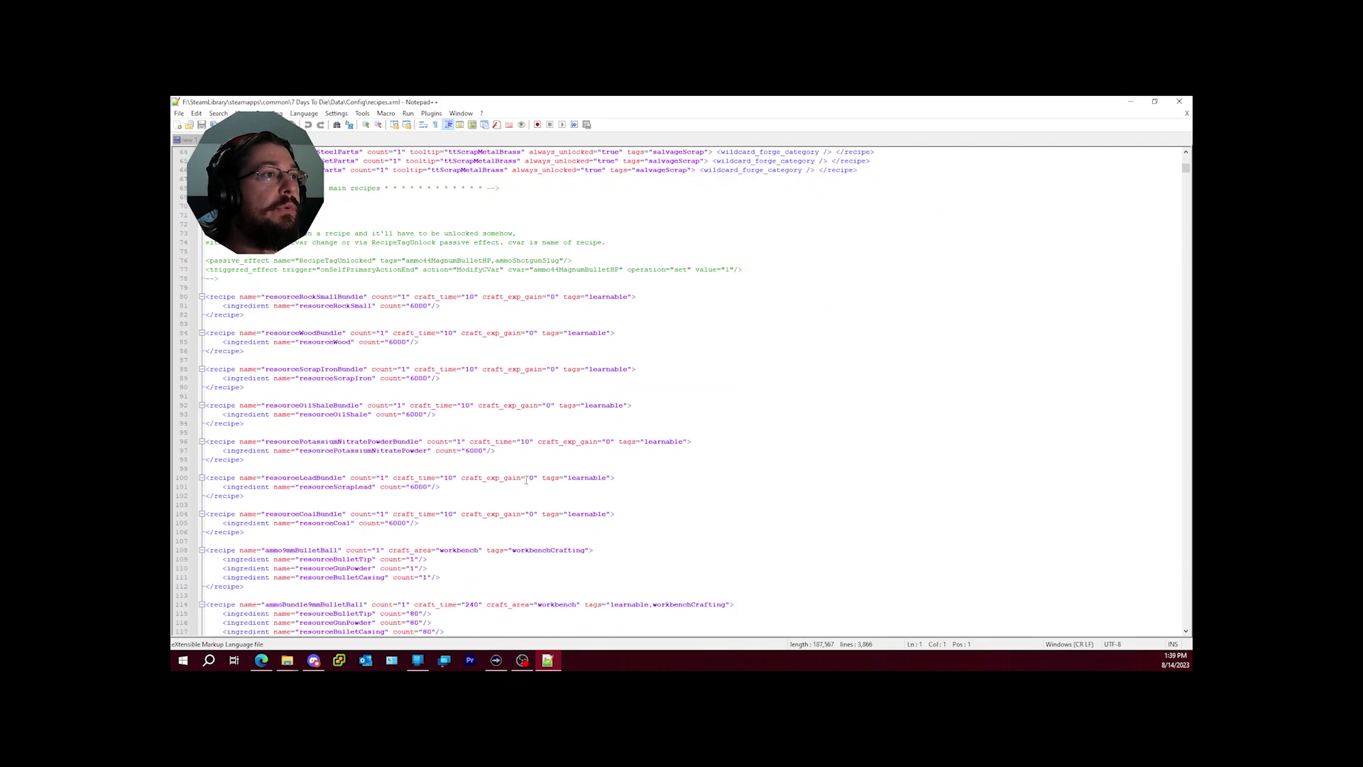
{"action": "scroll", "coordinate": [526, 481], "scroll_direction": "down", "scroll_amount": 4}
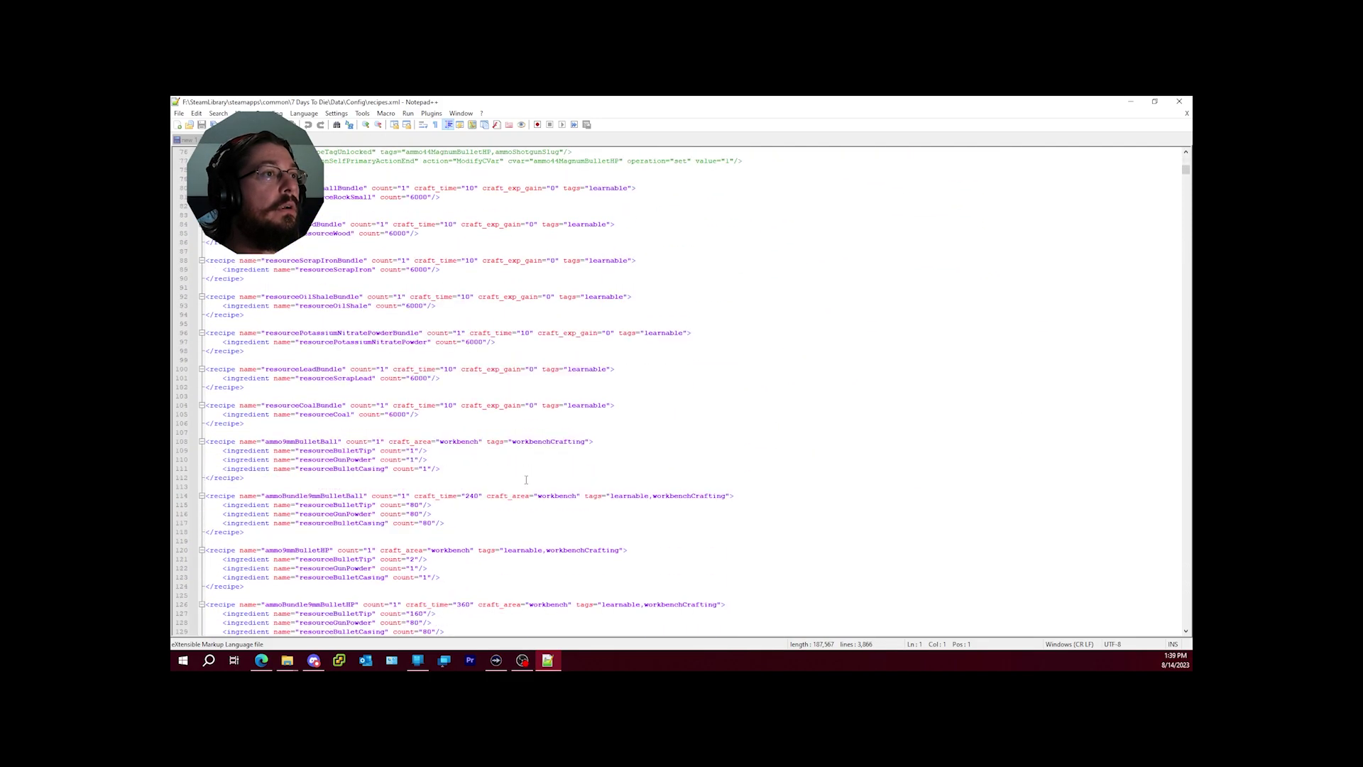
{"action": "left_click", "coordinate": [269, 442]}
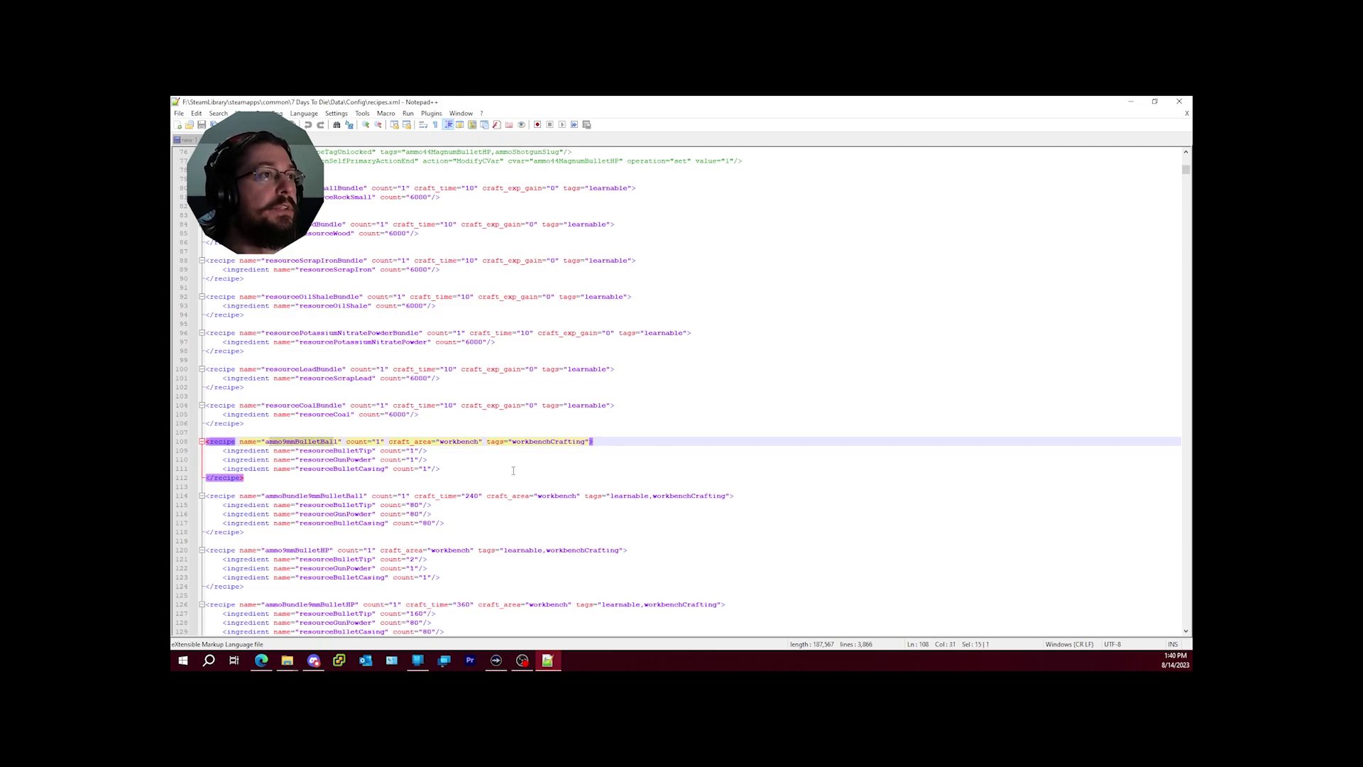
{"action": "left_click", "coordinate": [311, 452]}
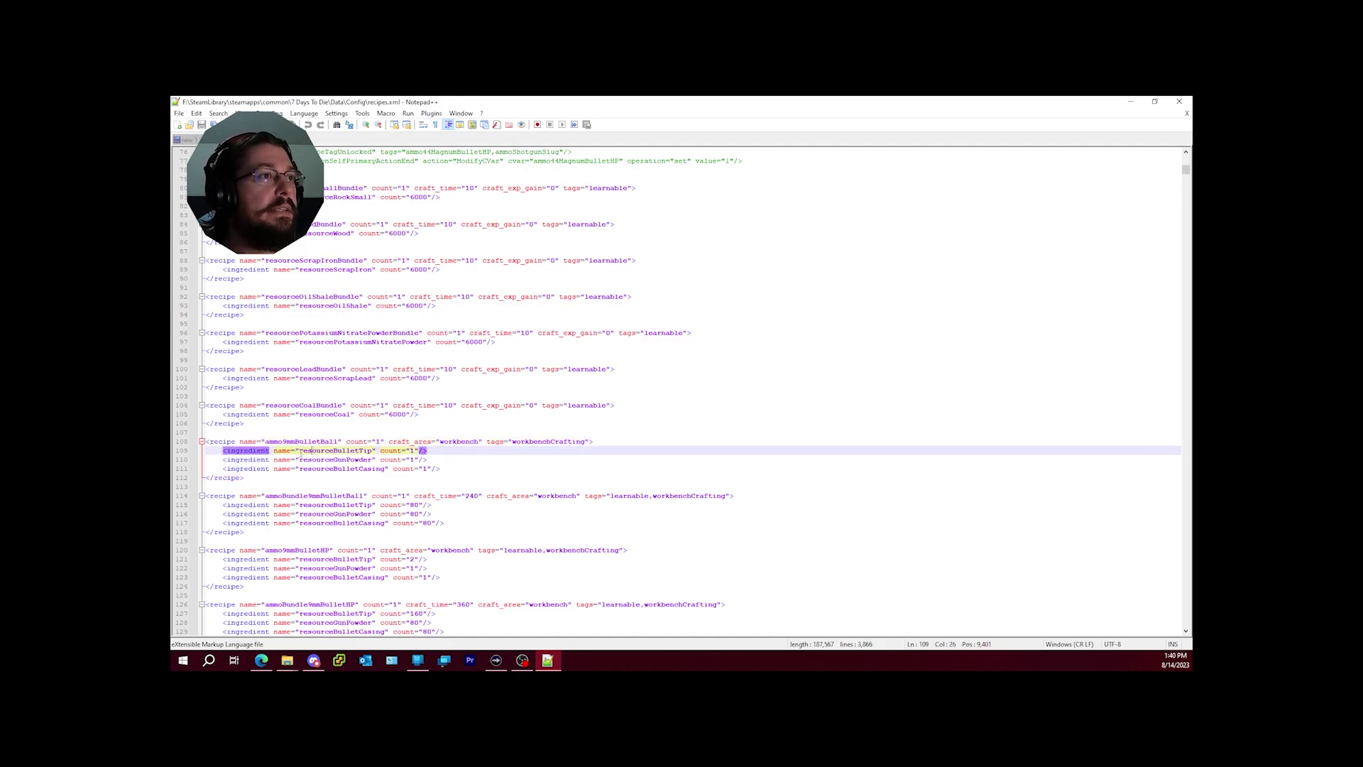
{"action": "double_click", "coordinate": [411, 459]}
{"action": "type", "text": "2"}
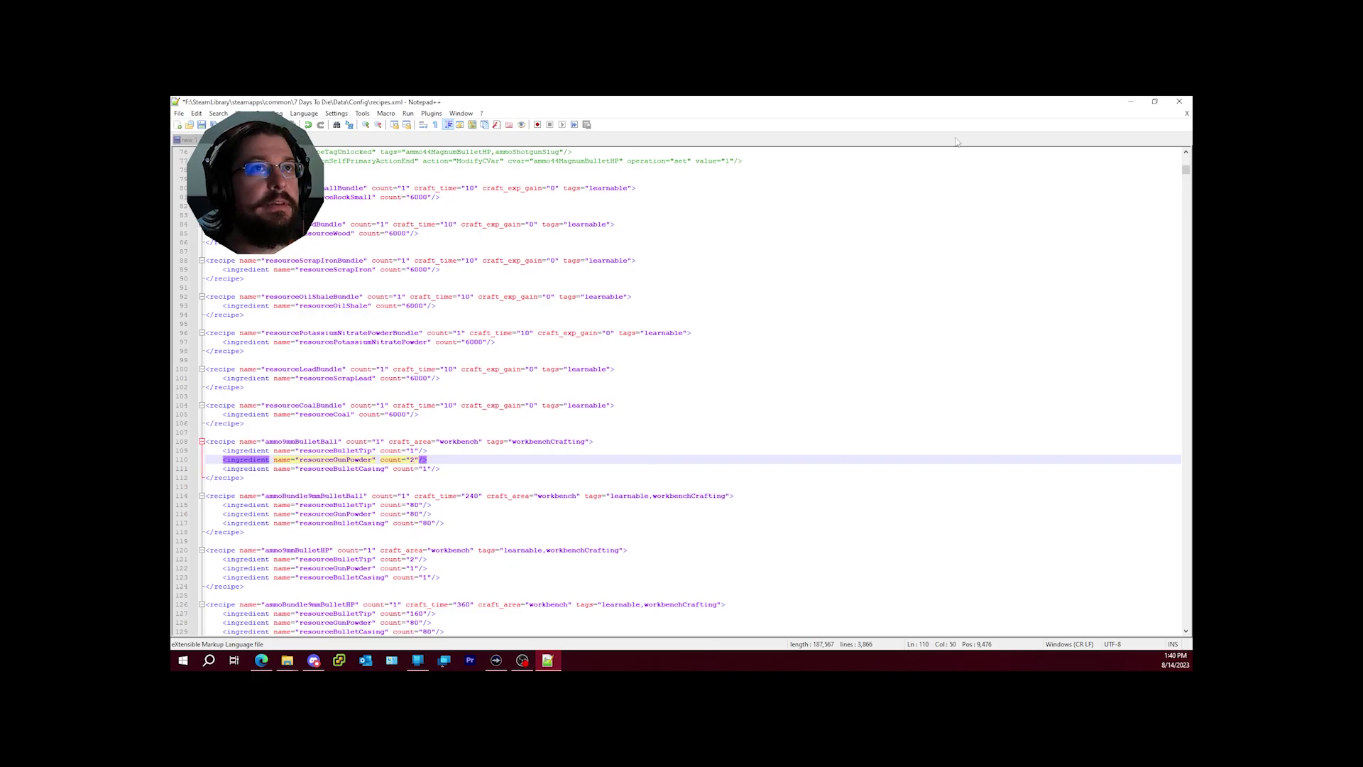
{"action": "left_click", "coordinate": [1179, 102]}
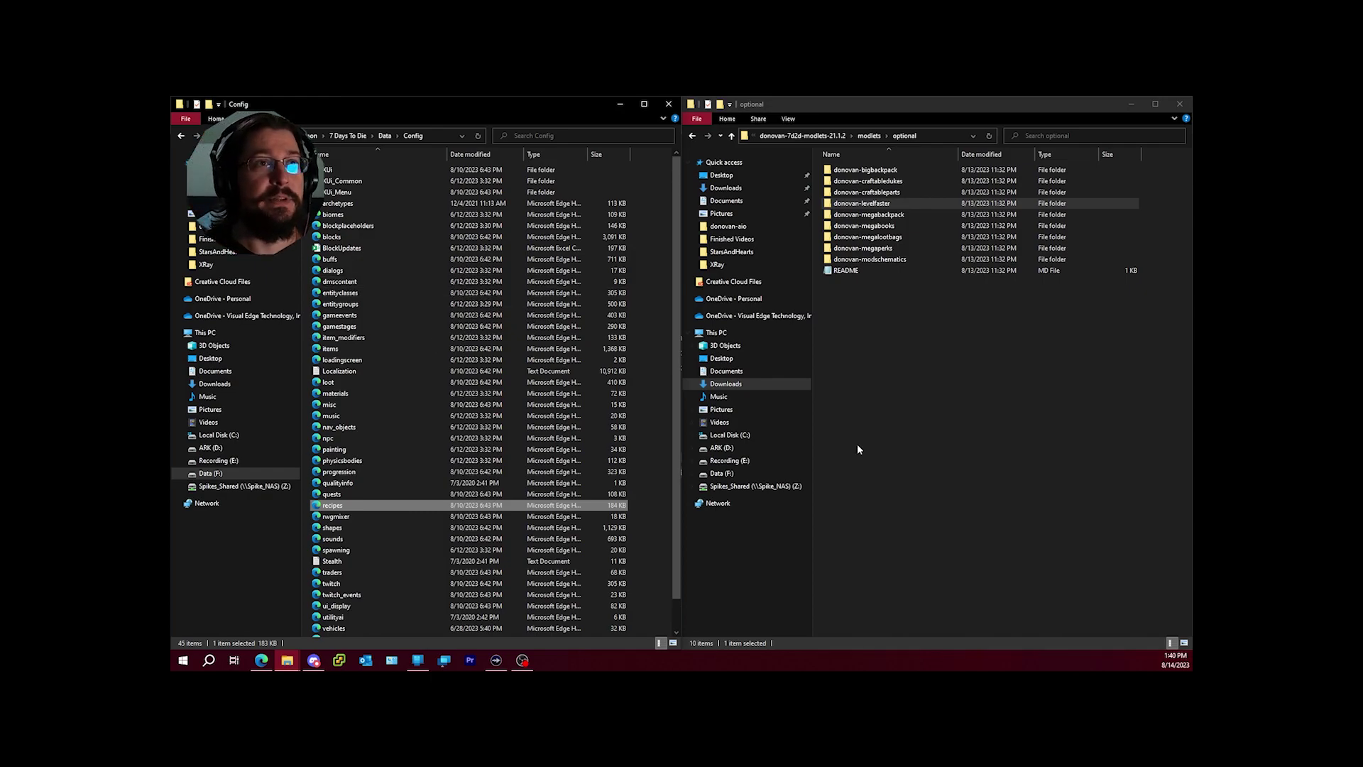
Close the Config and optional folder windows, and dismiss the browser's downloads pop-up on the release page.
{"action": "left_click", "coordinate": [896, 453]}
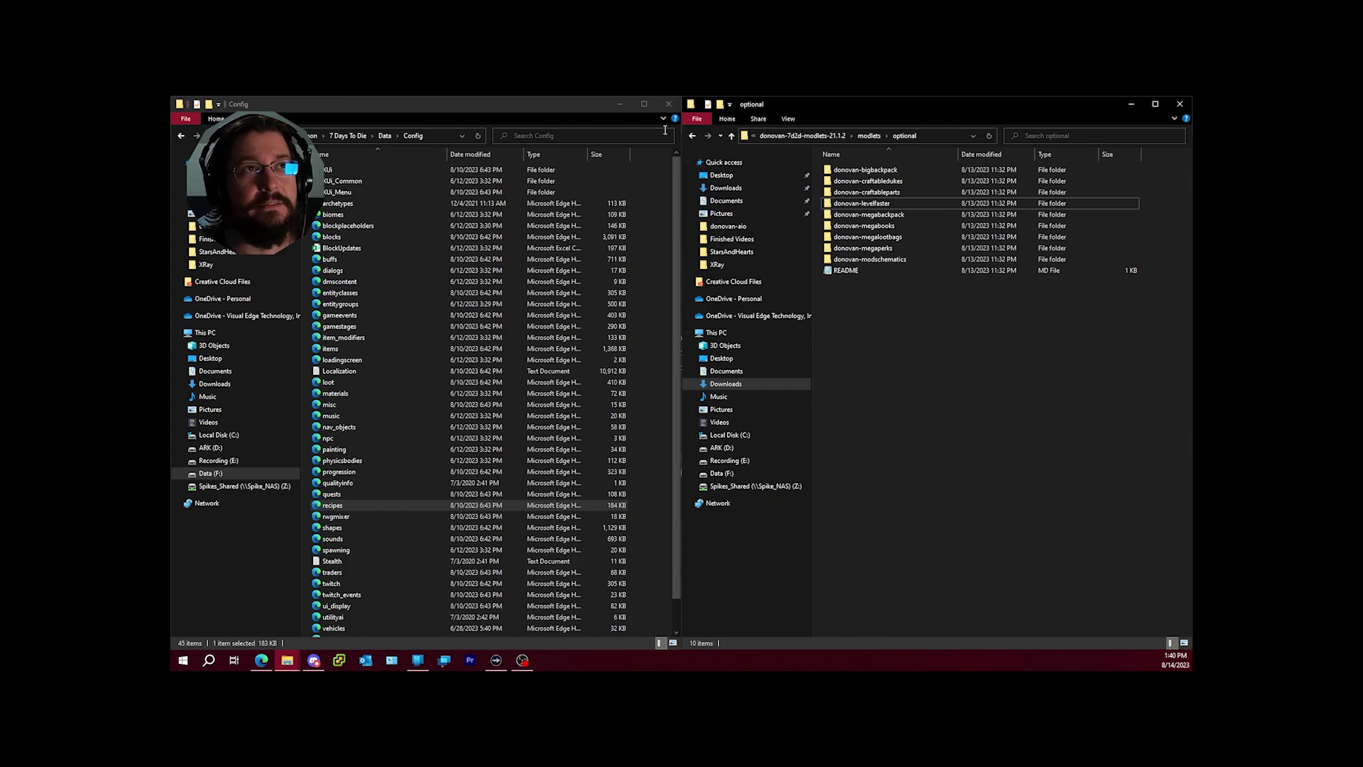
{"action": "left_click", "coordinate": [668, 103]}
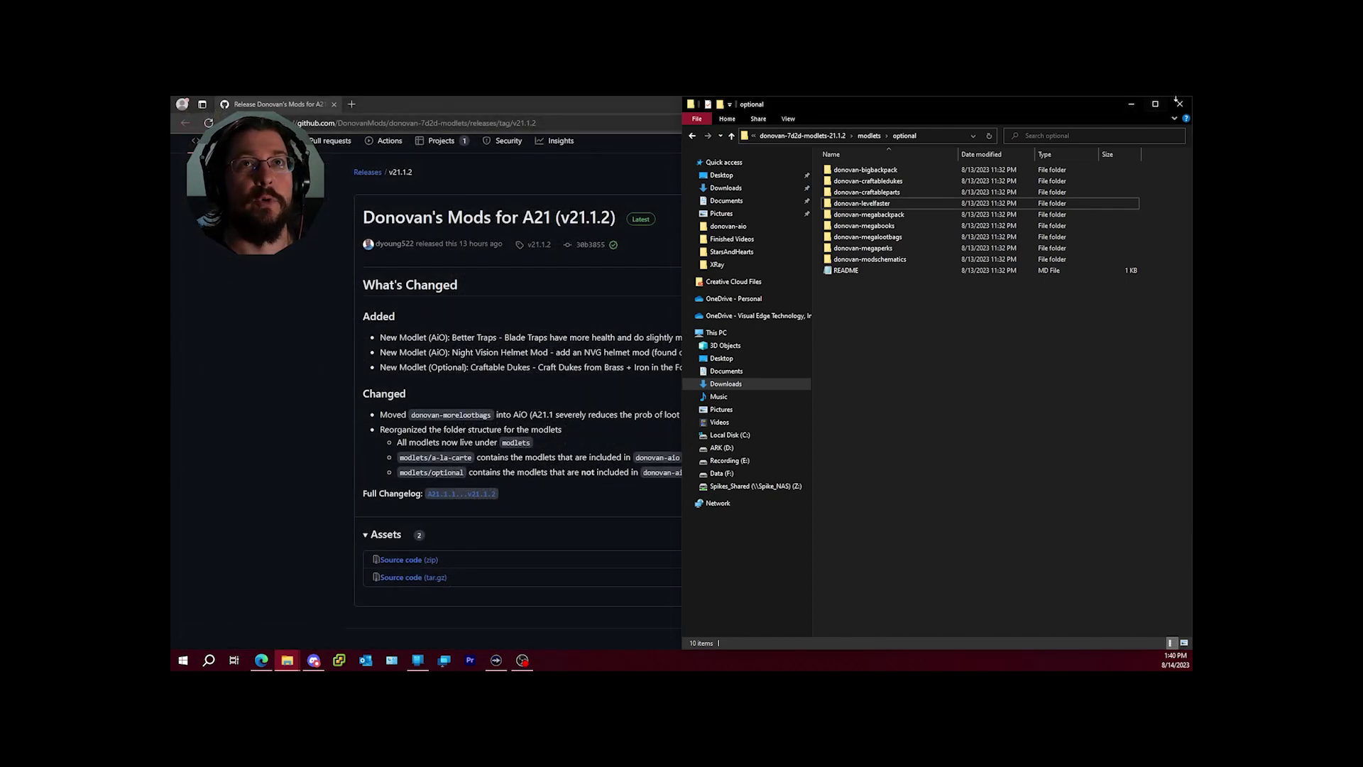
{"action": "left_click", "coordinate": [1181, 105]}
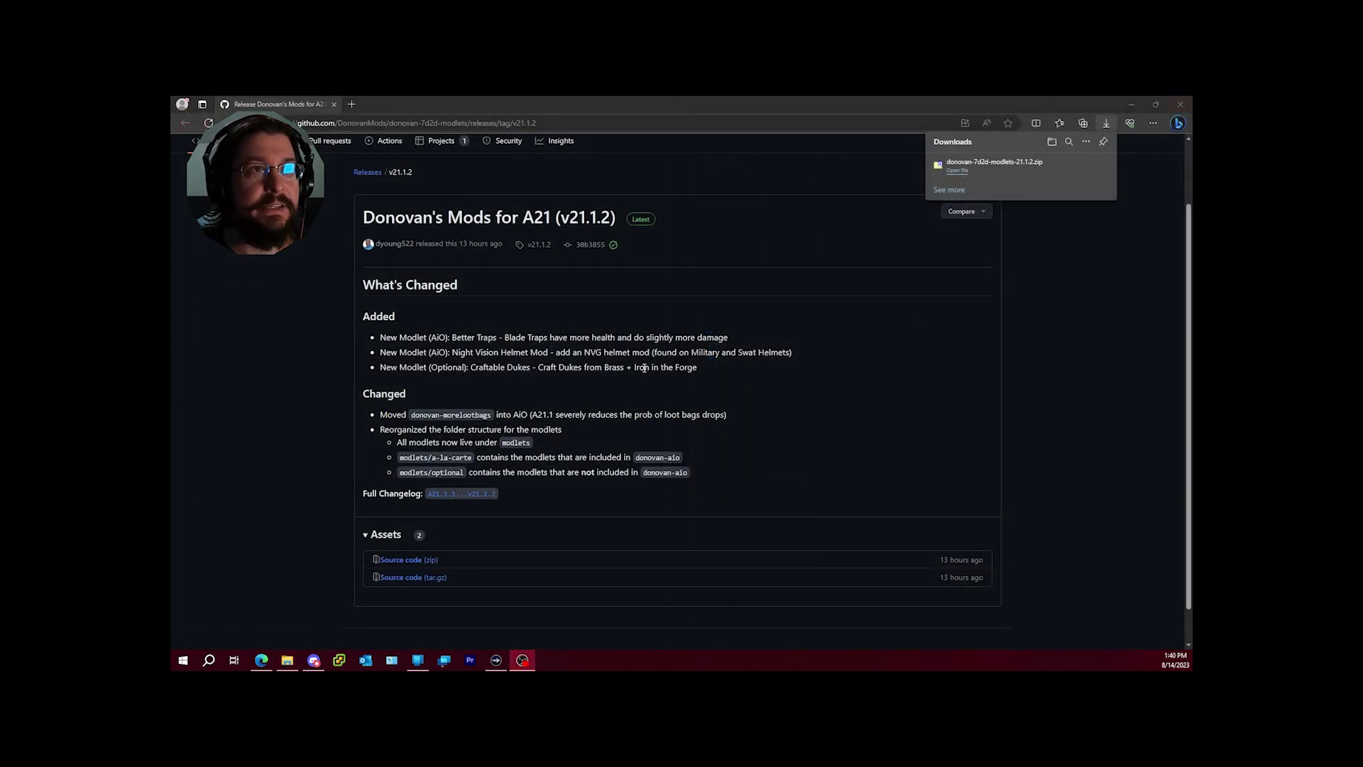
{"action": "left_click", "coordinate": [313, 332]}
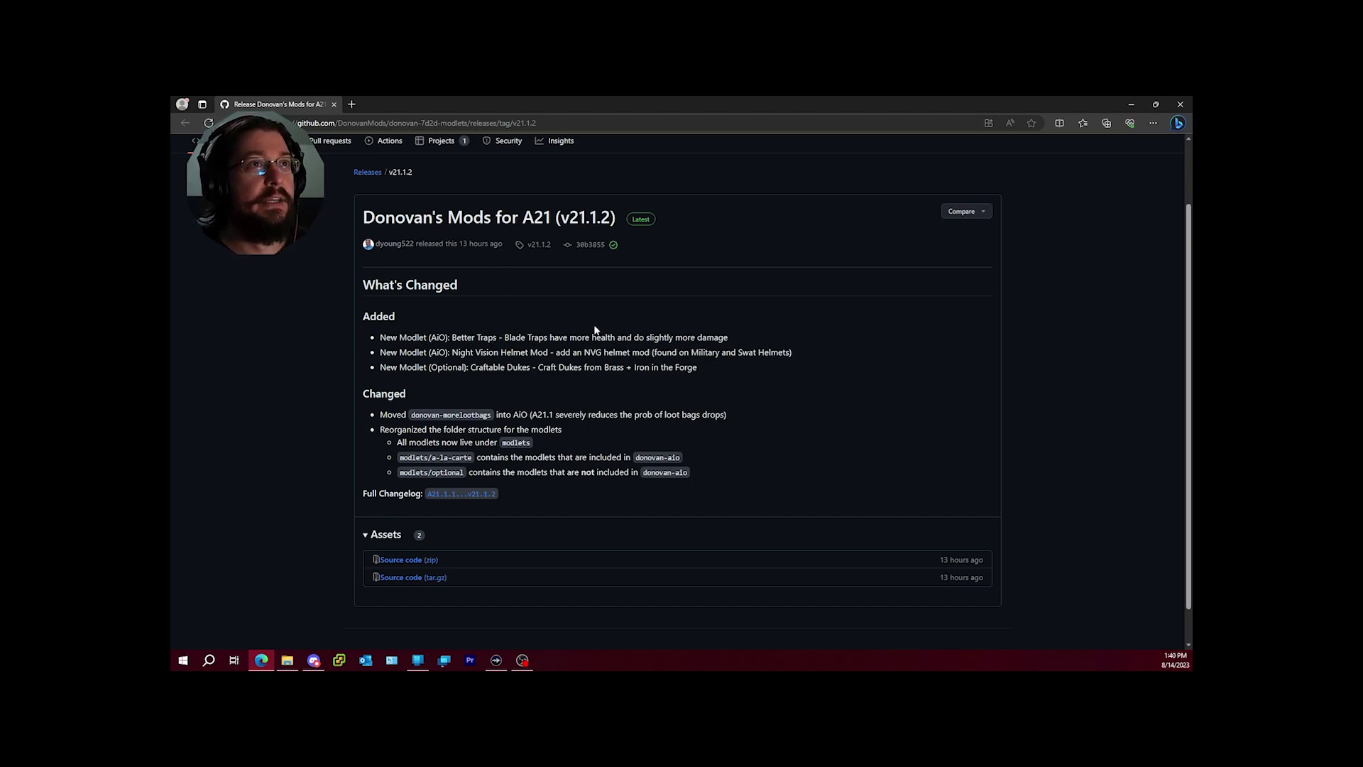
Check how to file a new issue on the modlets repository's issues page, dismiss the sign-up dialog, and close the browser tab.
{"action": "scroll", "coordinate": [649, 330], "scroll_direction": "up", "scroll_amount": 1}
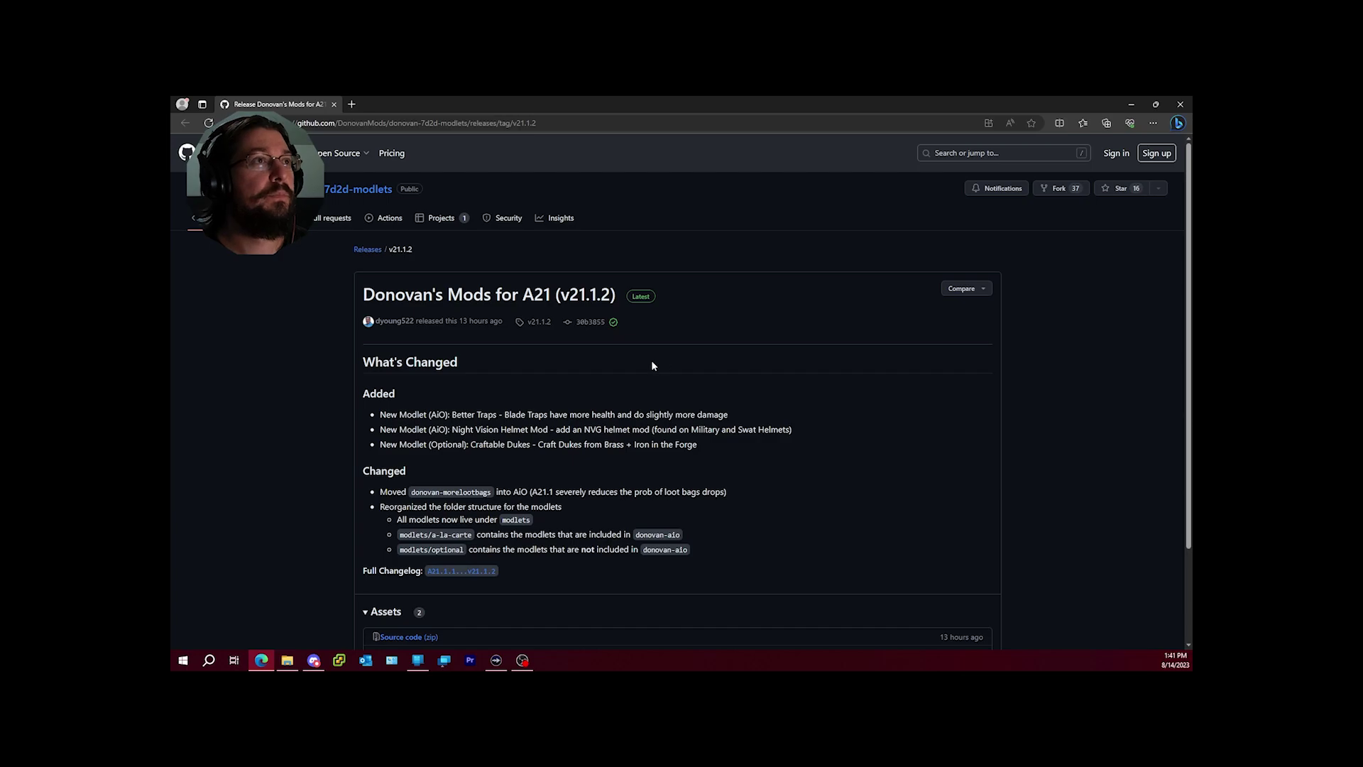
{"action": "left_click", "coordinate": [252, 218]}
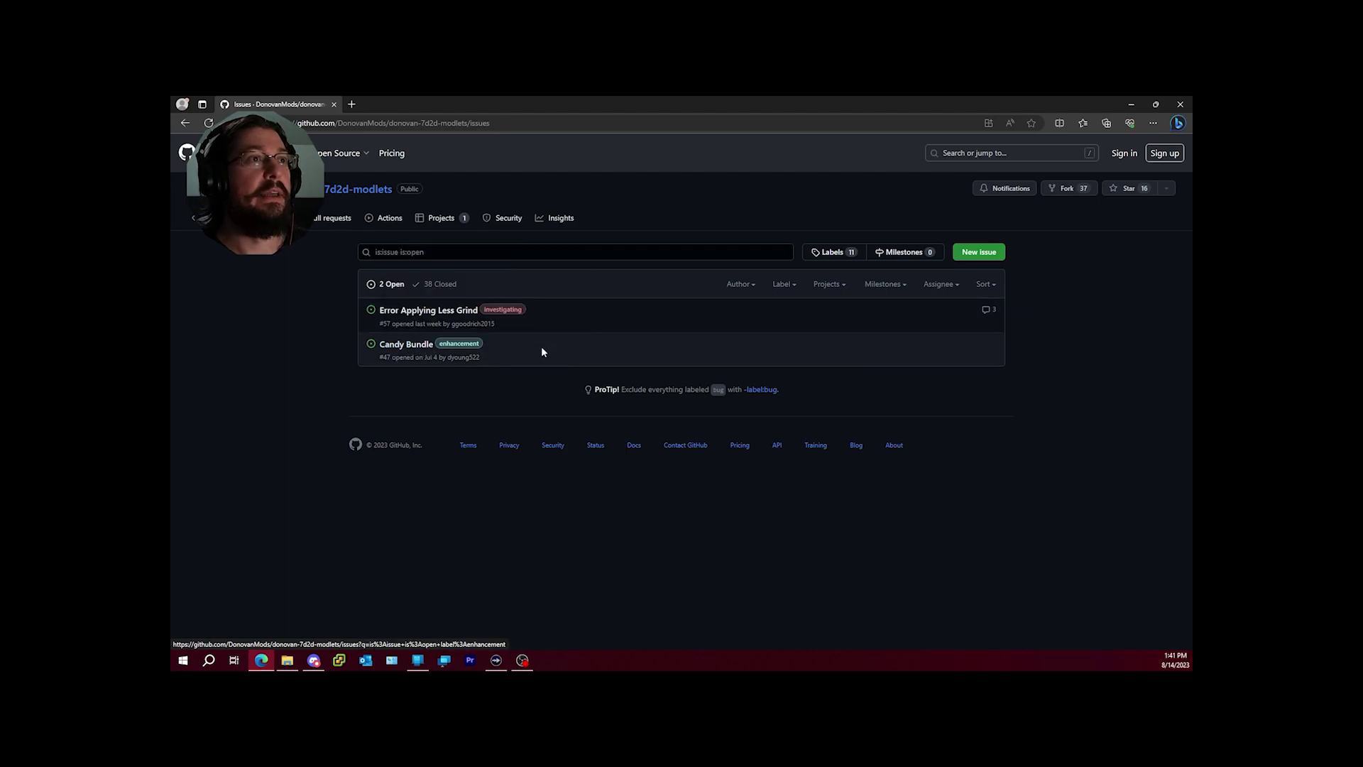
{"action": "left_click", "coordinate": [978, 252]}
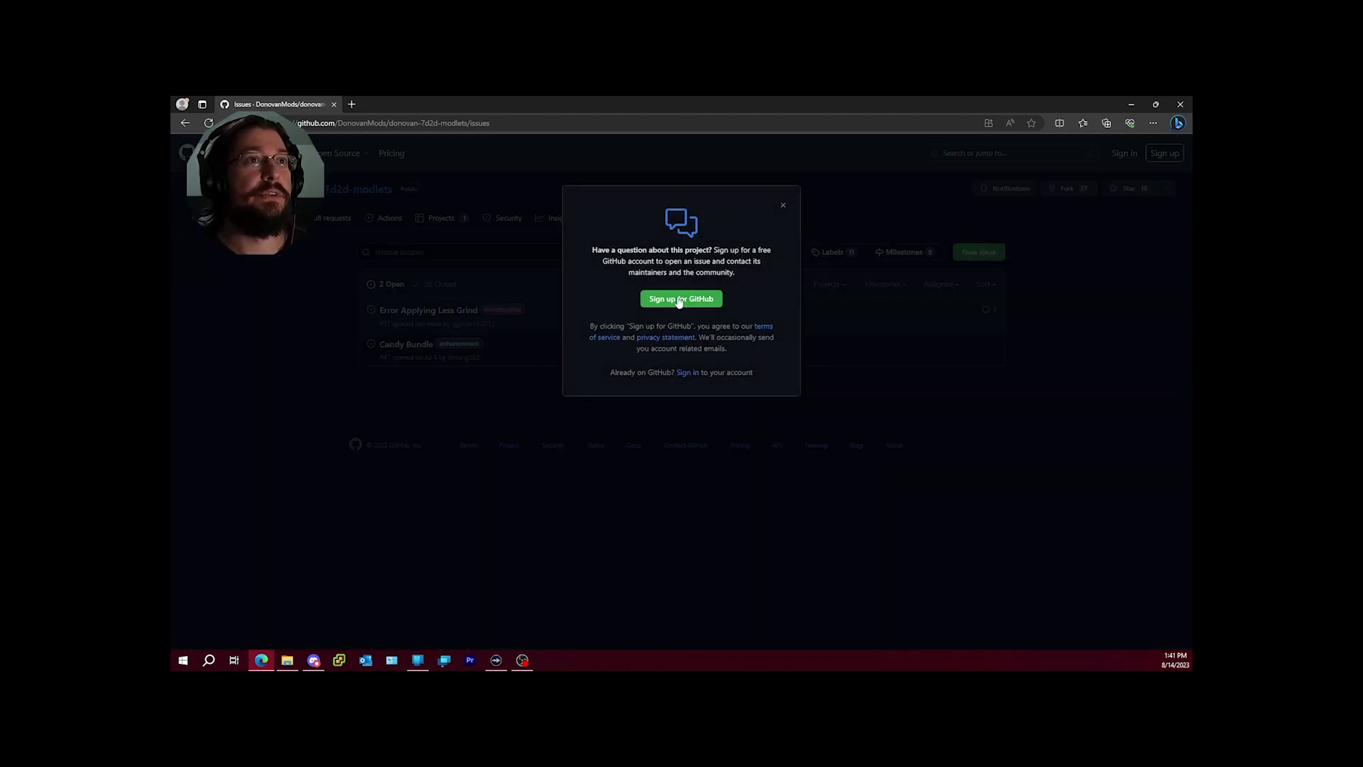
{"action": "left_click", "coordinate": [784, 208]}
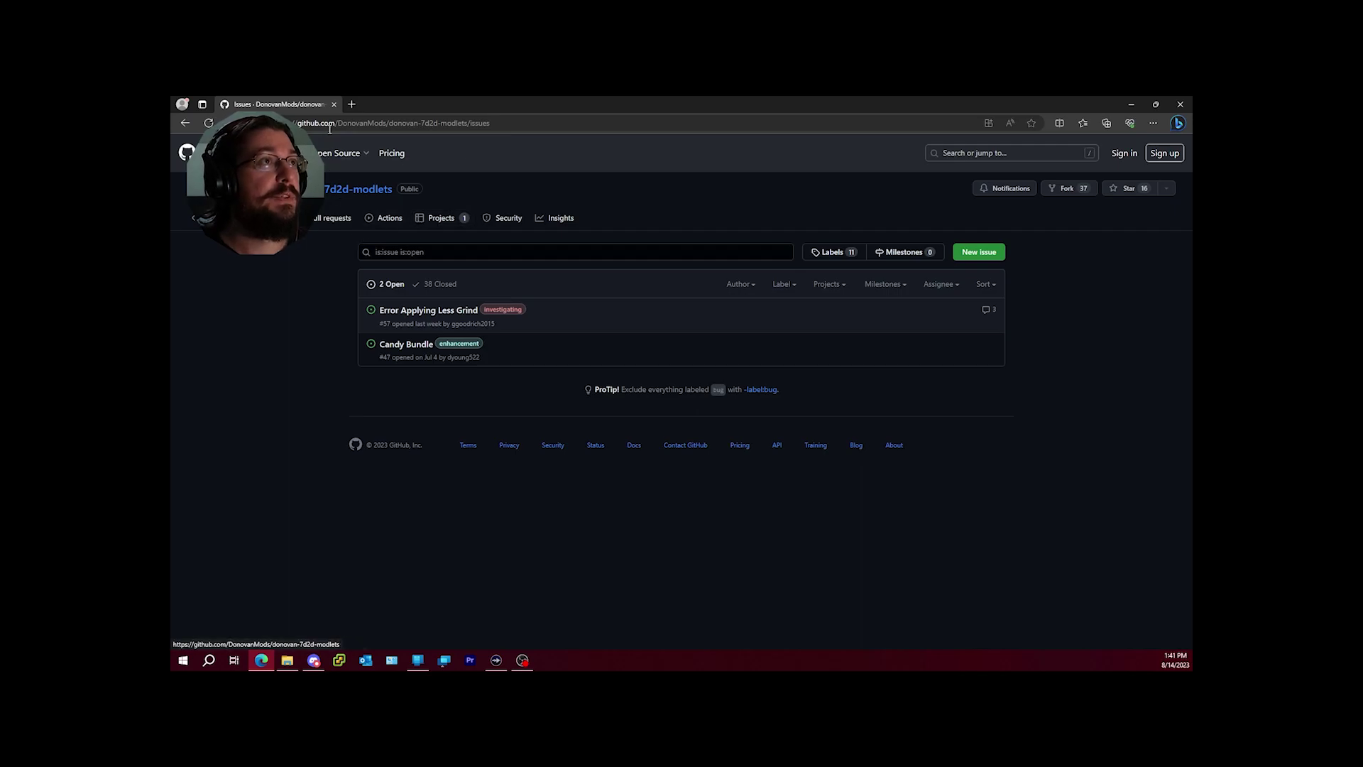
{"action": "left_click", "coordinate": [334, 104]}
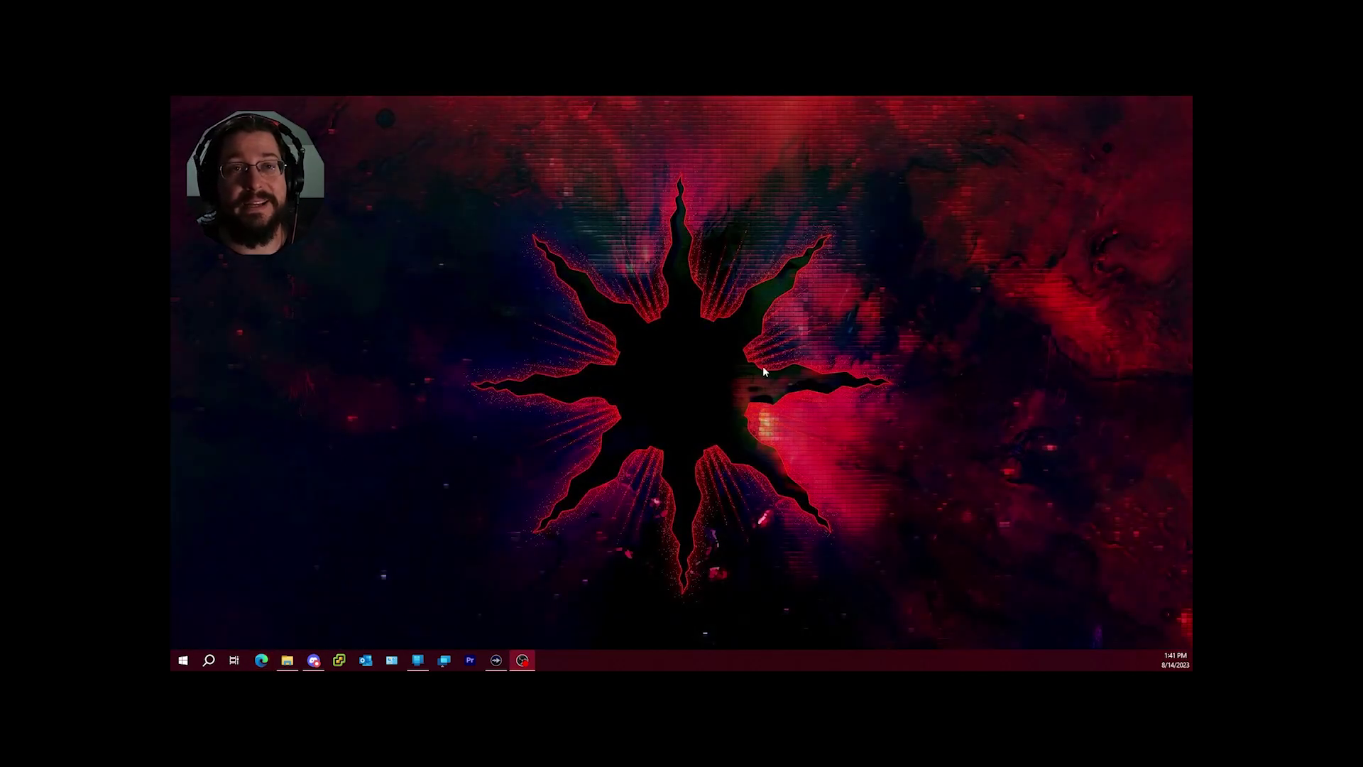